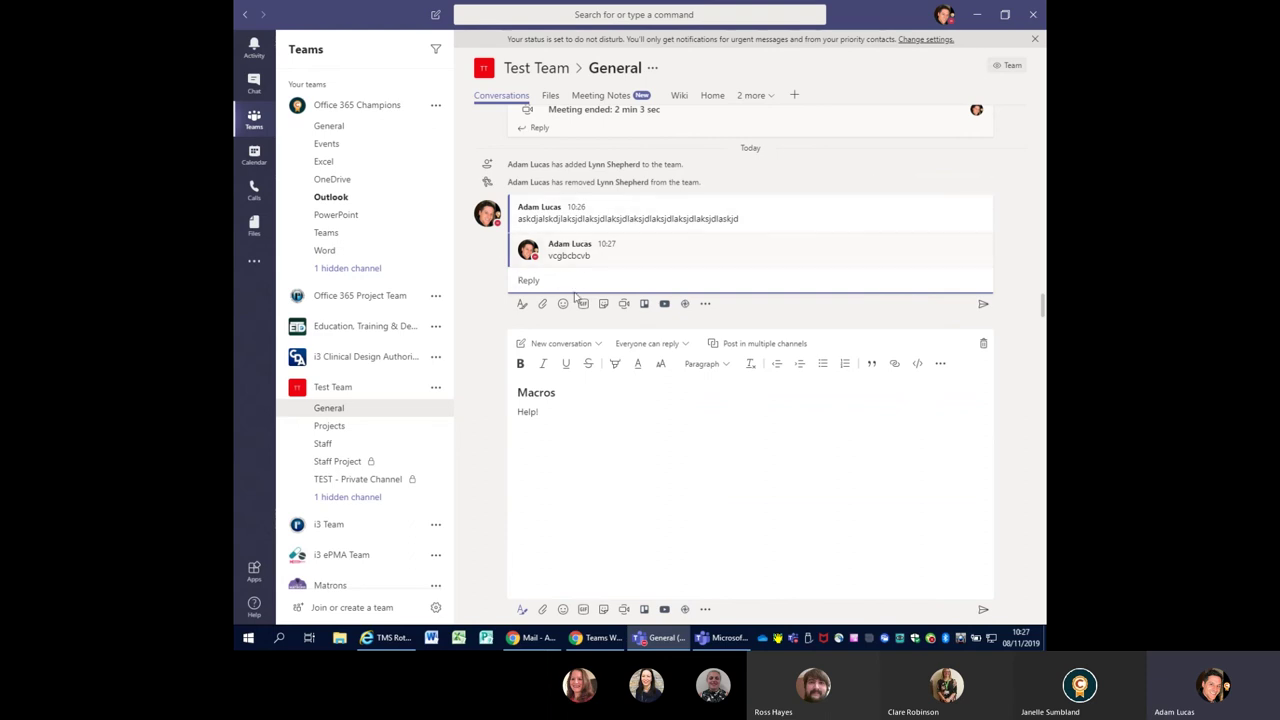
left_click(338, 200)
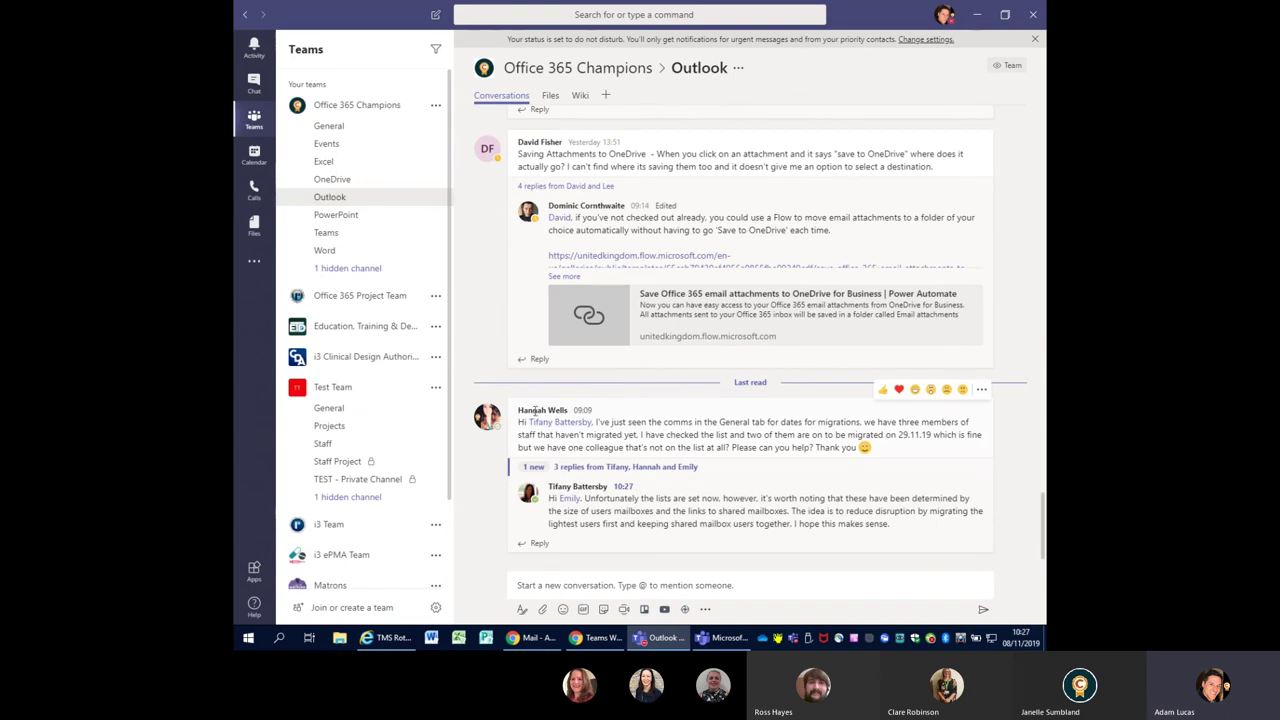
left_click(588, 468)
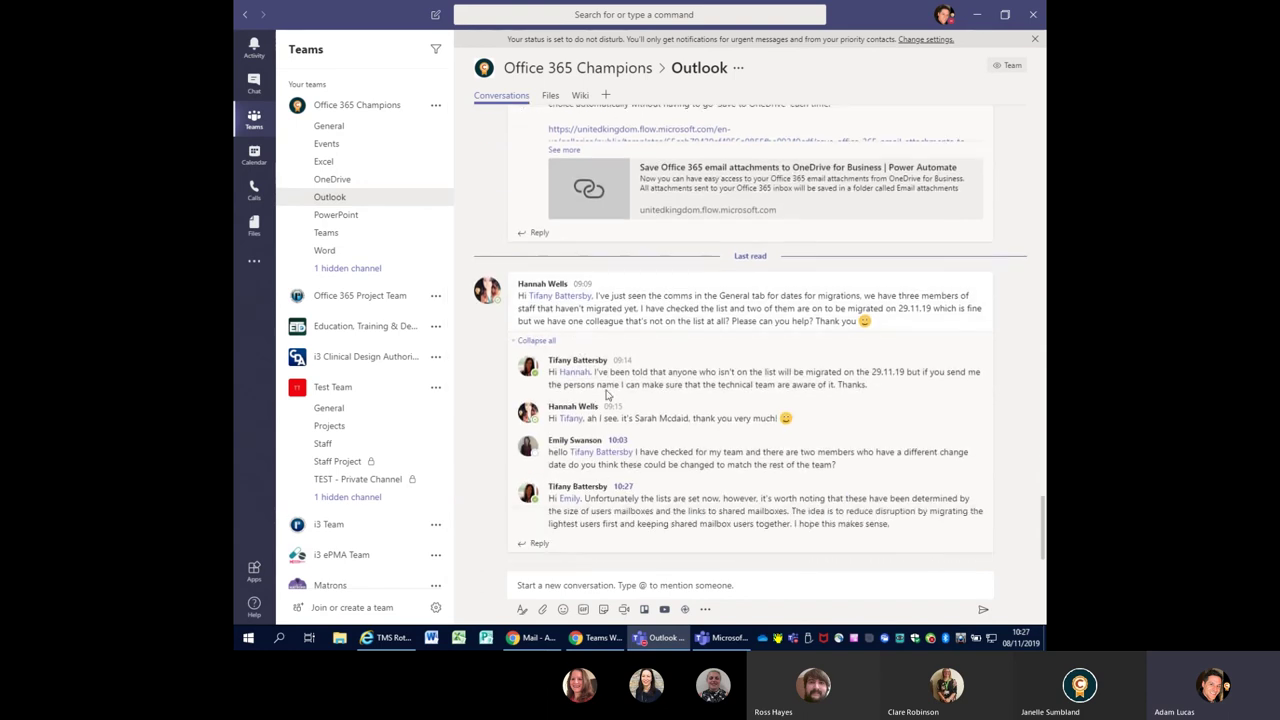
left_click(549, 341)
scroll(606, 403, "up", 10)
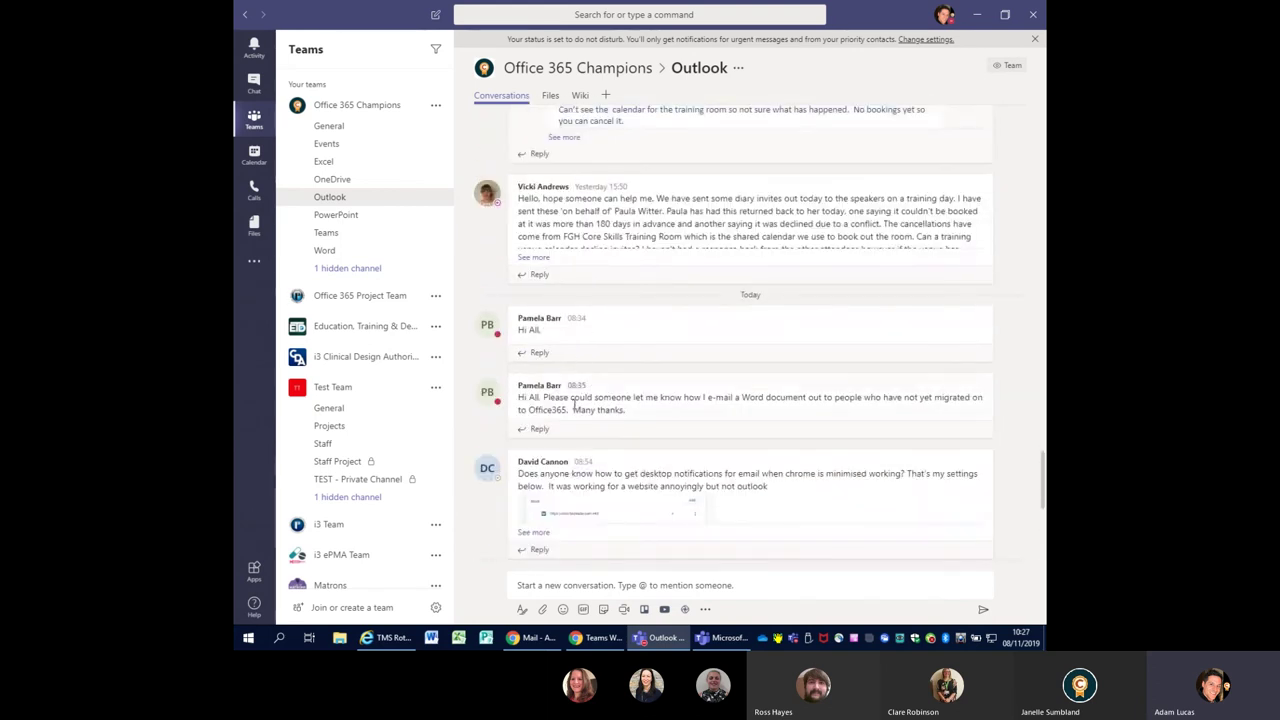
scroll(600, 409, "down", 5)
scroll(598, 403, "down", 3)
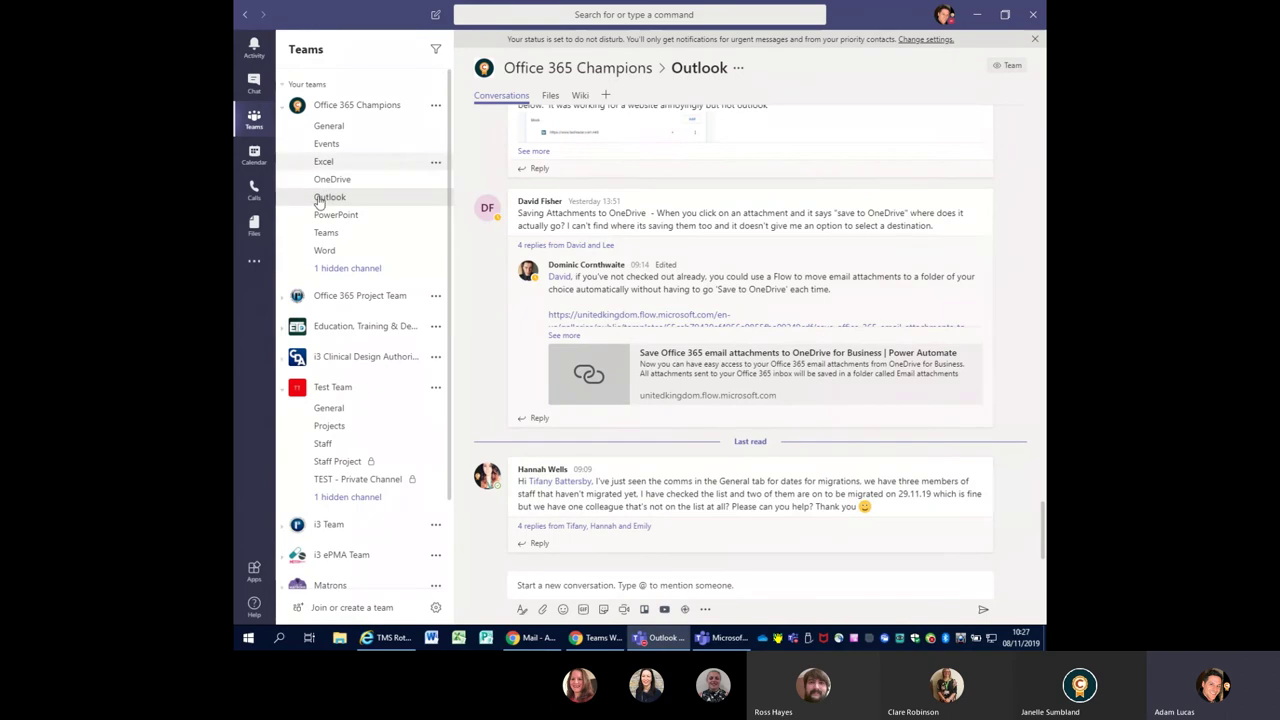
left_click(335, 410)
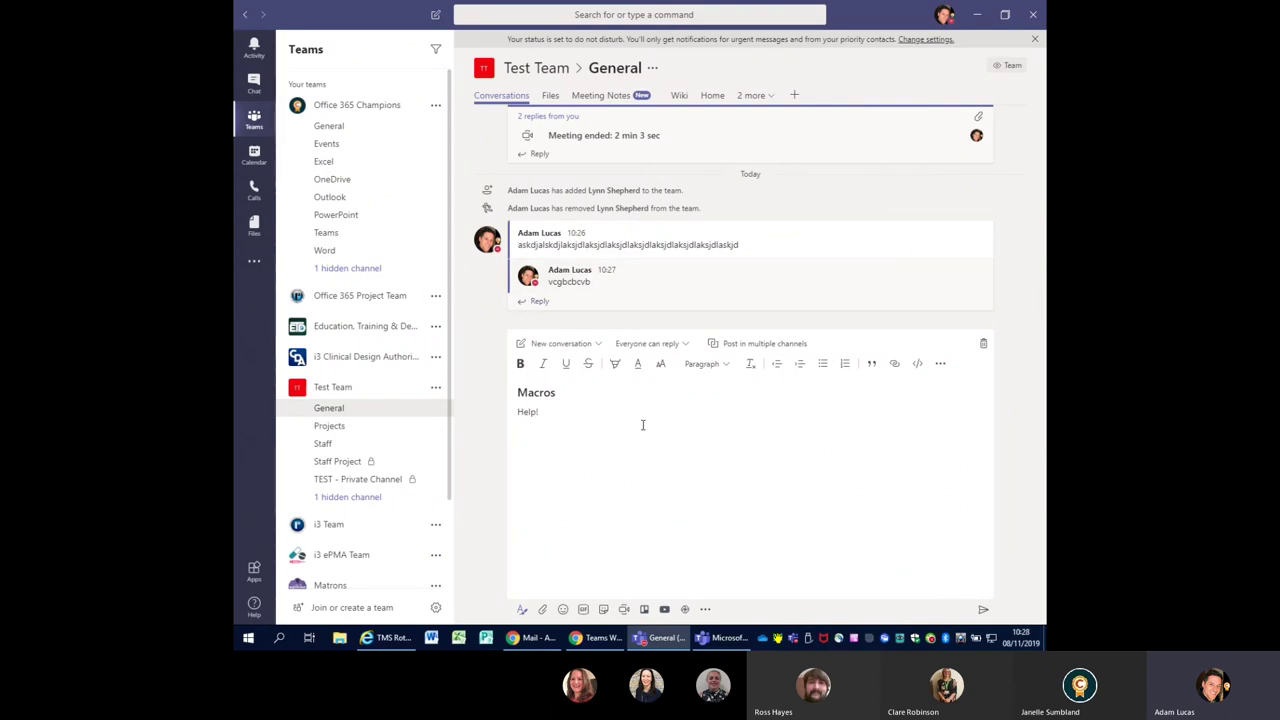
Insert a blank 4-column by 3-row table on a new line below 'Help!' in the Macros draft
left_click(587, 415)
key("Return")
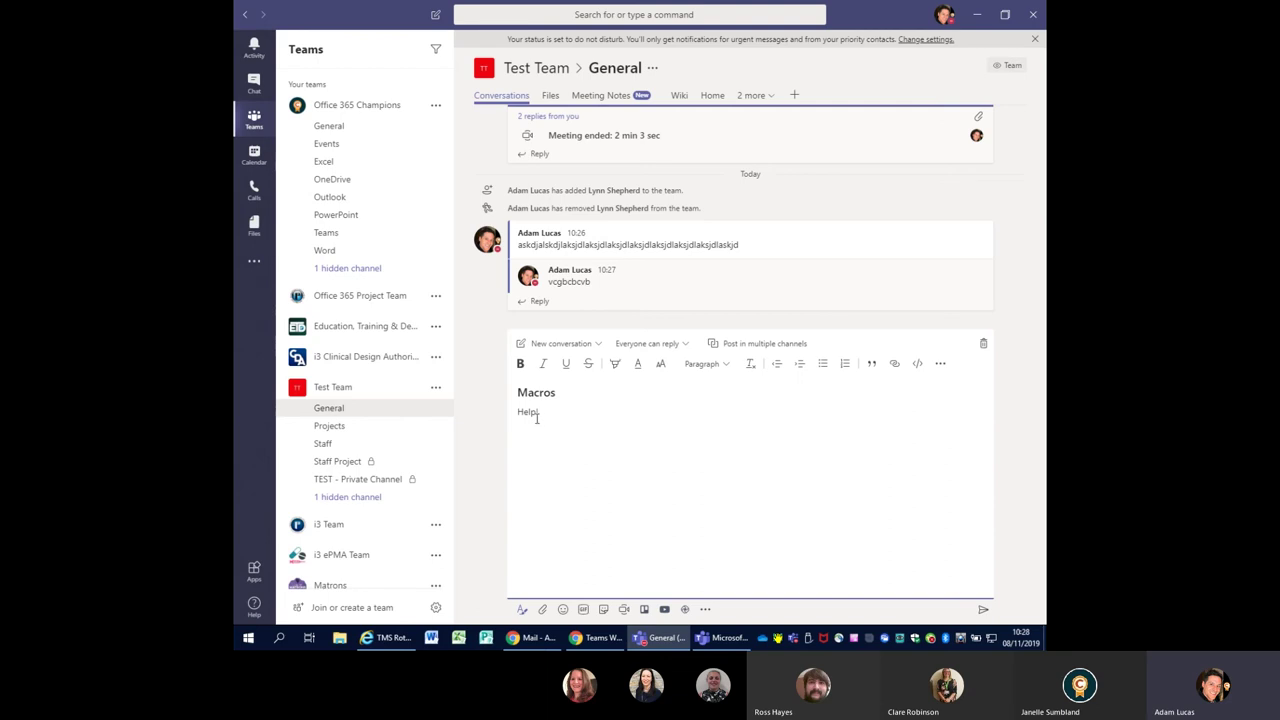
left_click(894, 363)
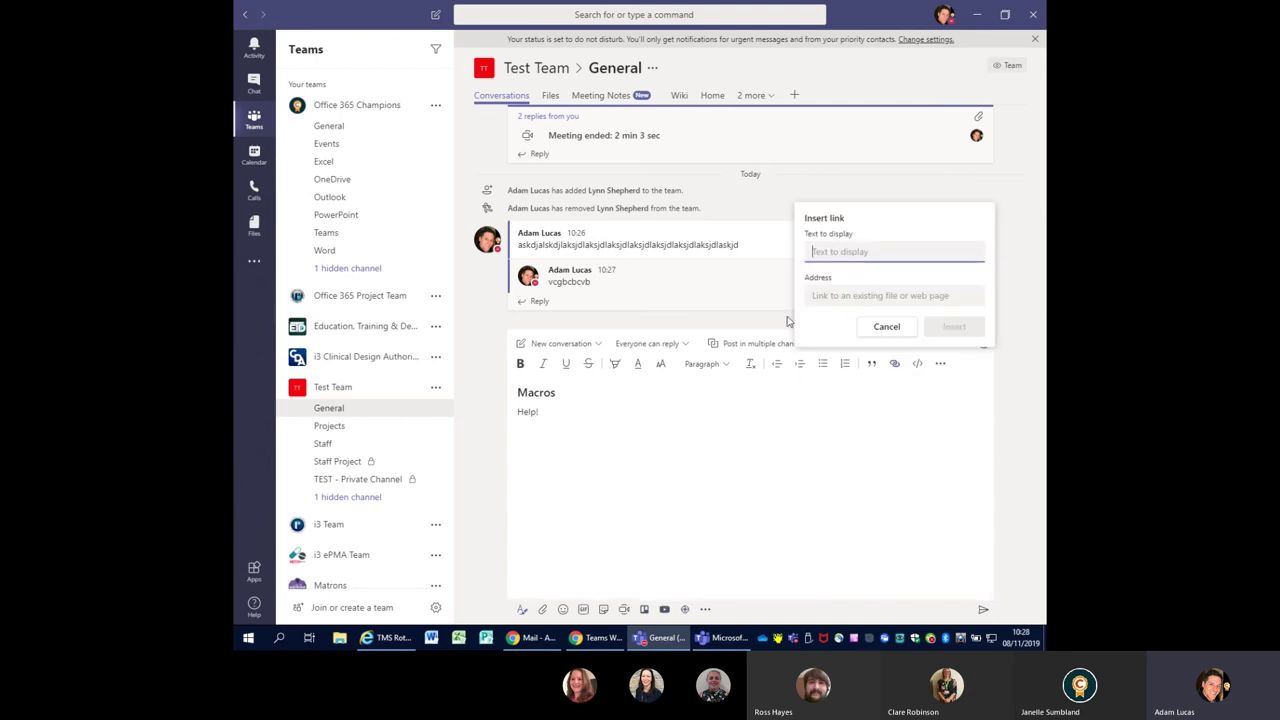
left_click(886, 326)
left_click(940, 364)
mouse_move(935, 416)
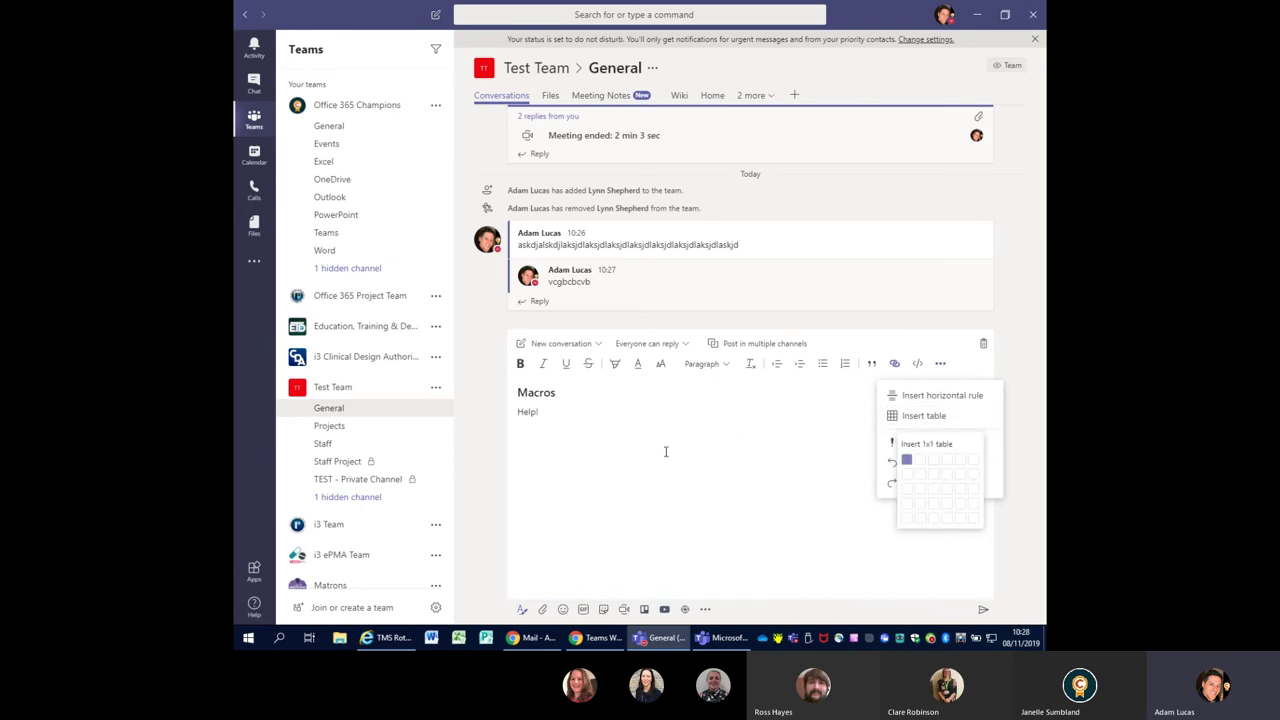
left_click(947, 488)
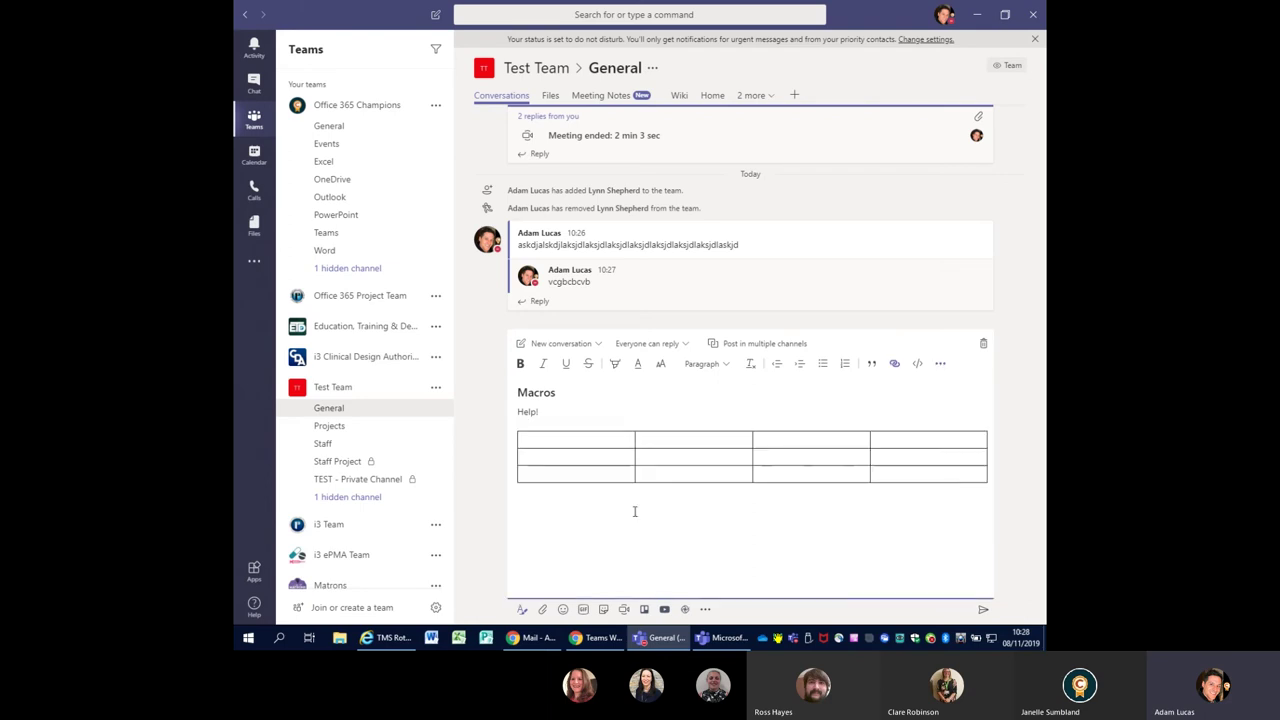
left_click_drag(634, 511, 516, 397)
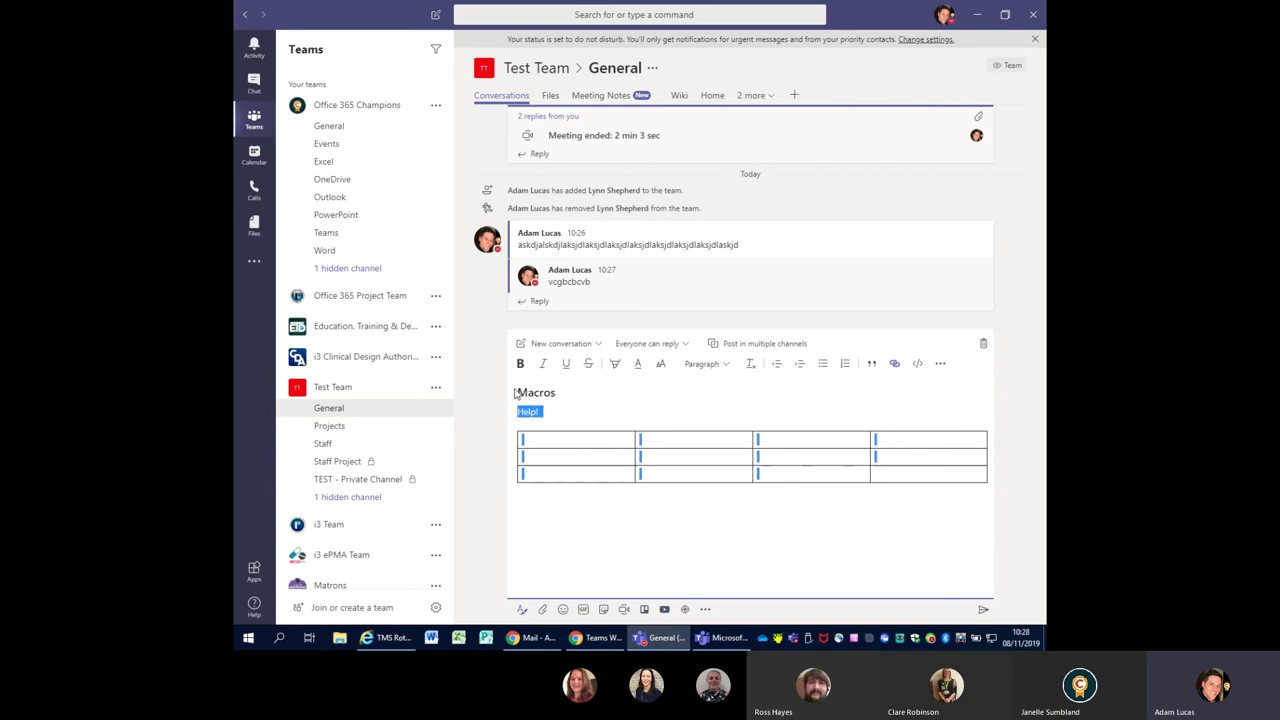
left_click(601, 524)
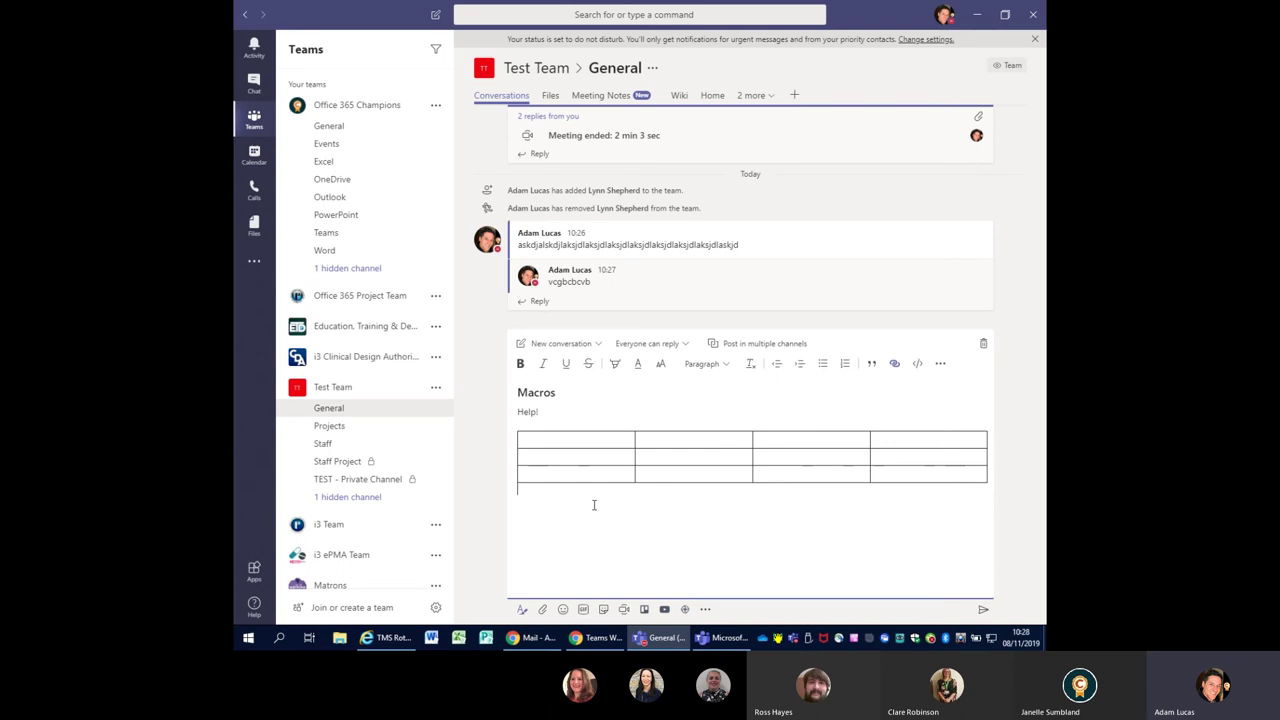
Make the draft an announcement with an orange banner headlined 'Headline' and no background image
left_click(600, 345)
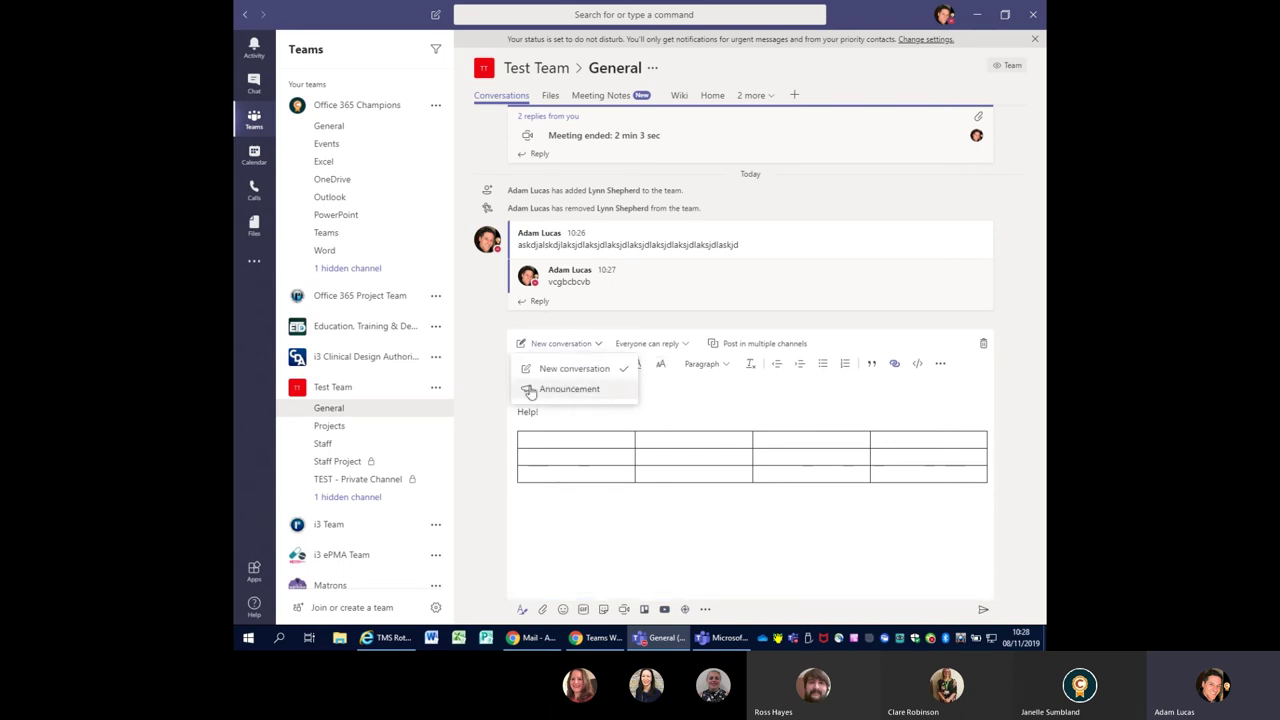
left_click(575, 389)
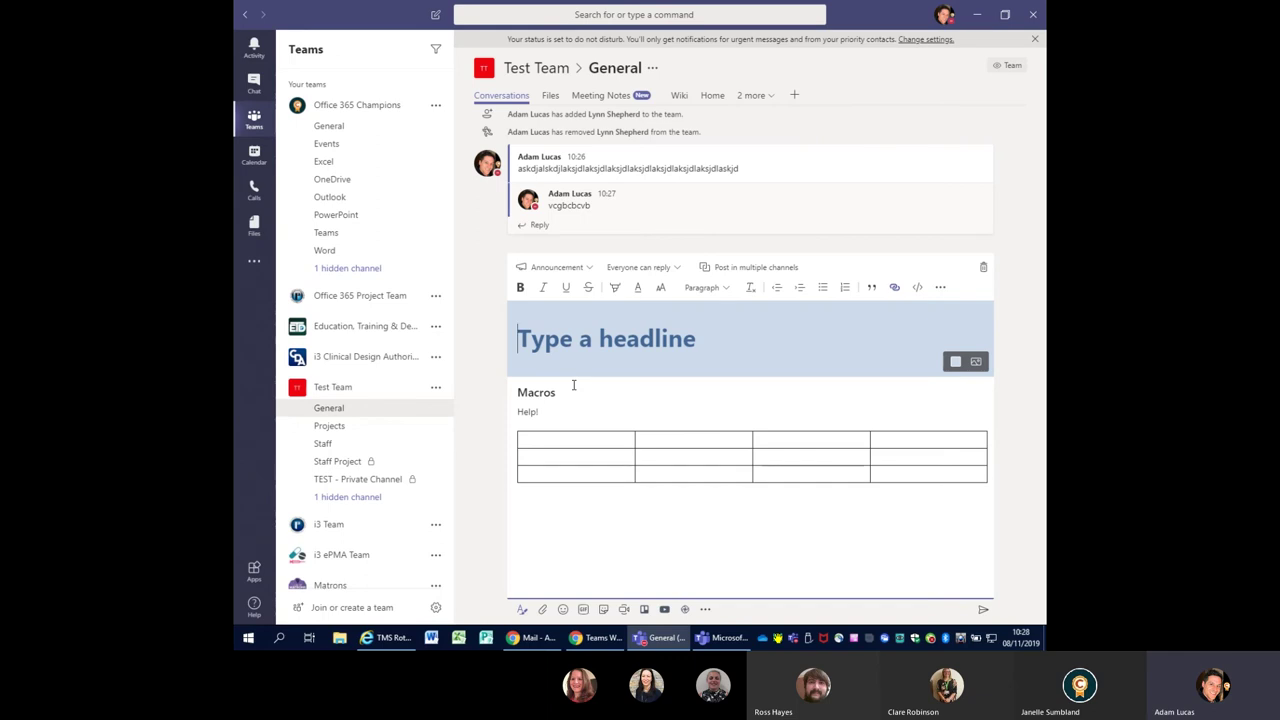
left_click(953, 362)
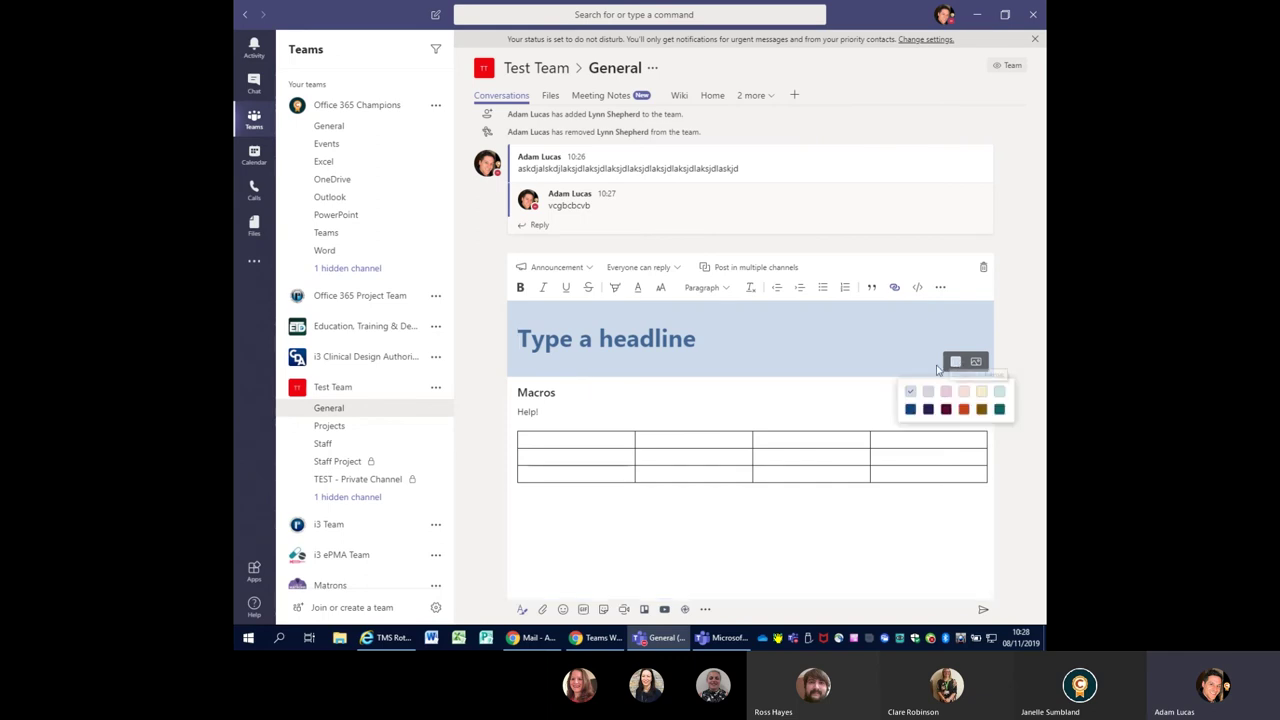
left_click(963, 410)
left_click(975, 363)
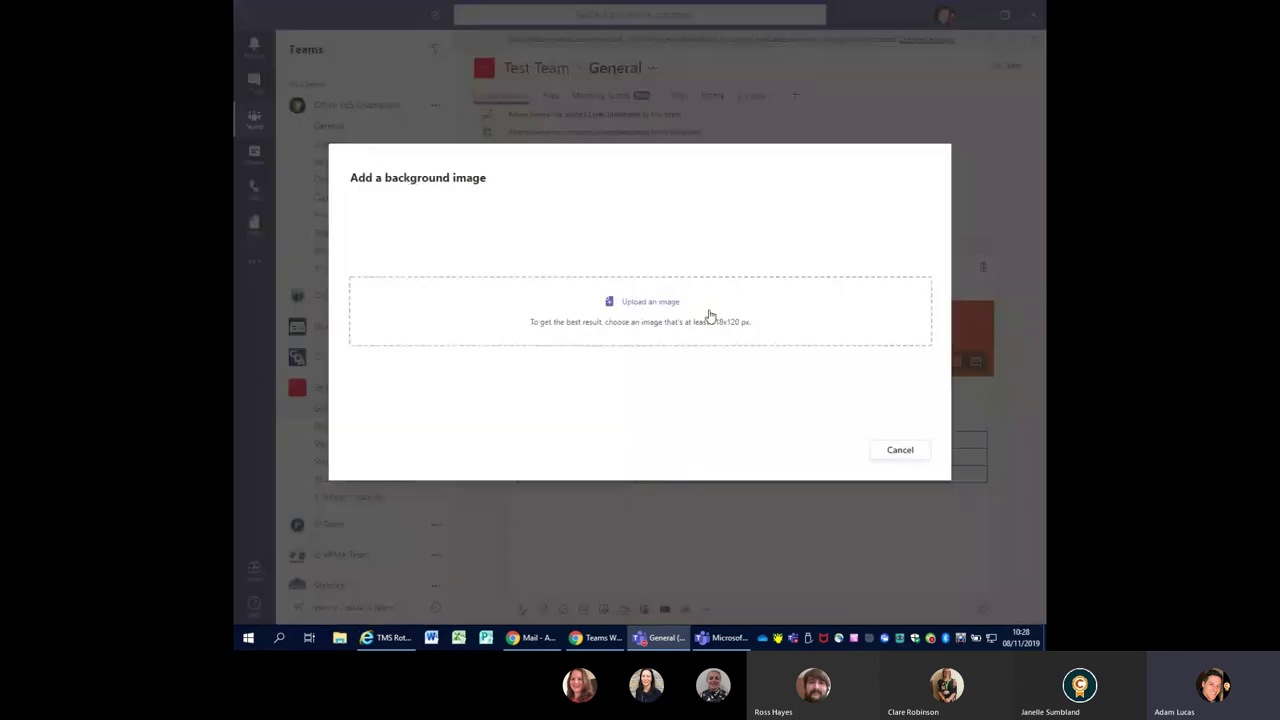
left_click(899, 450)
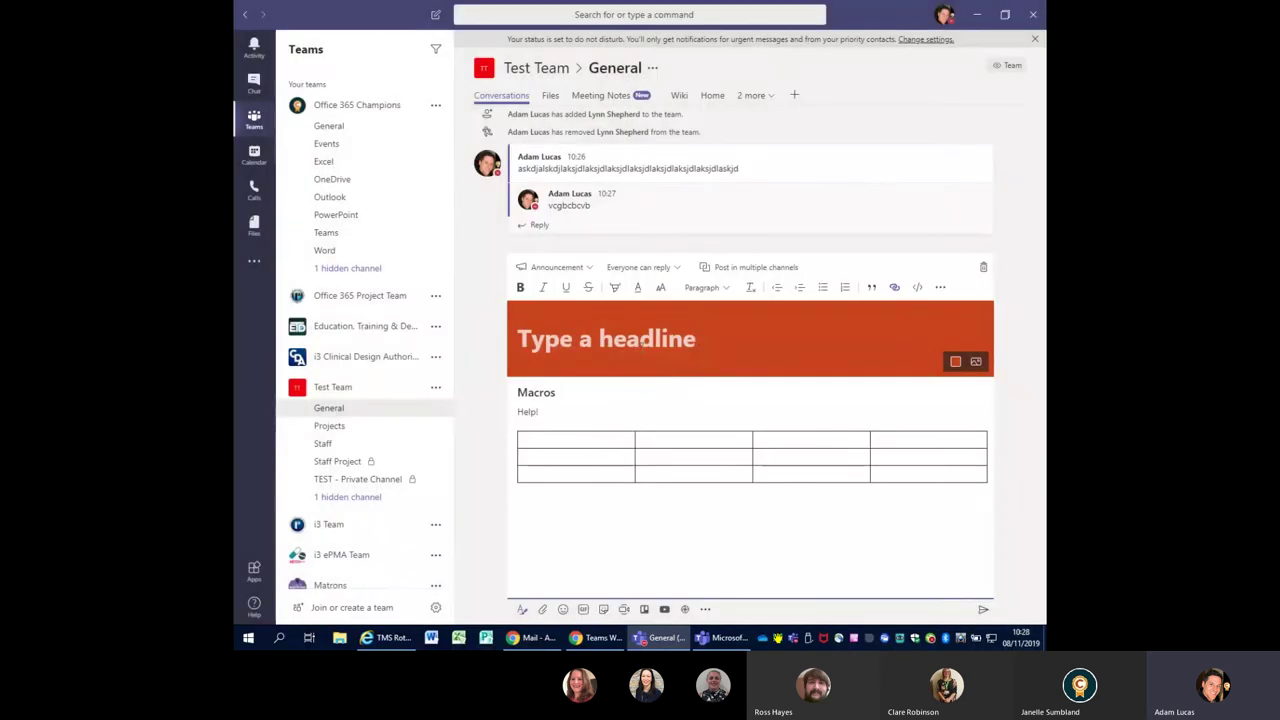
type("Headline")
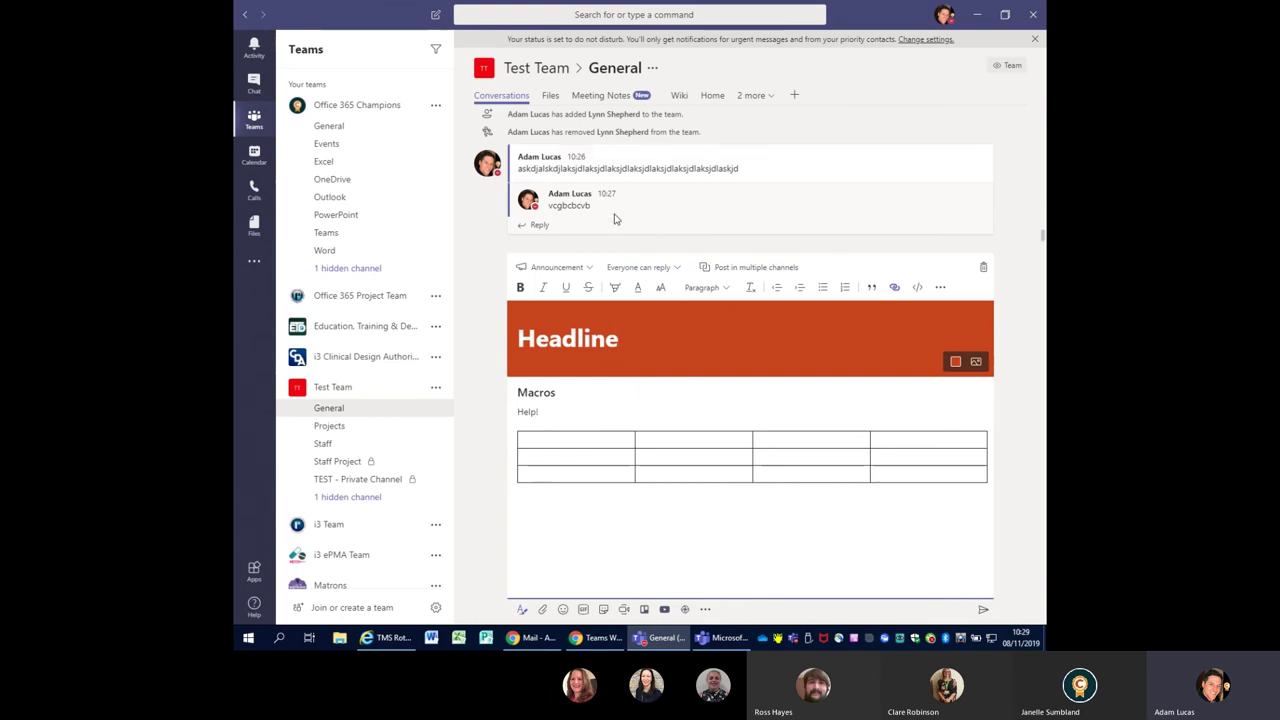
Keep replies open to everyone after briefly restricting them to you and moderators
left_click(679, 269)
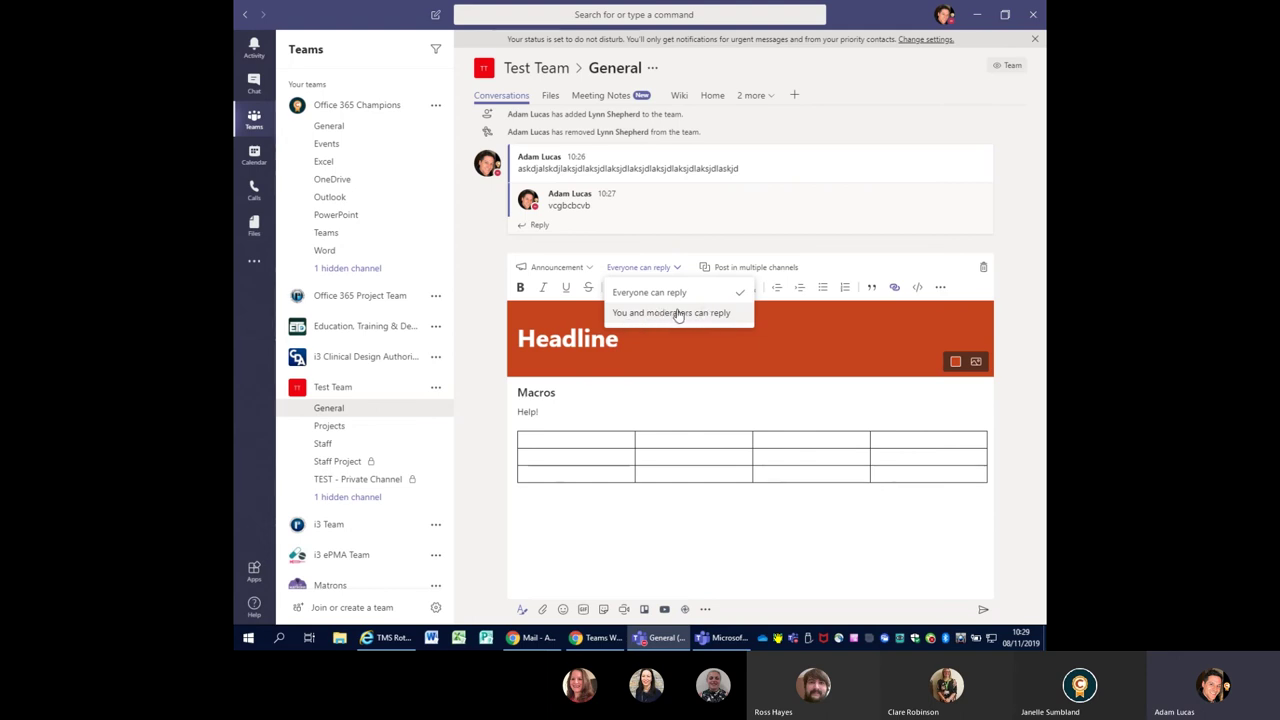
left_click(677, 313)
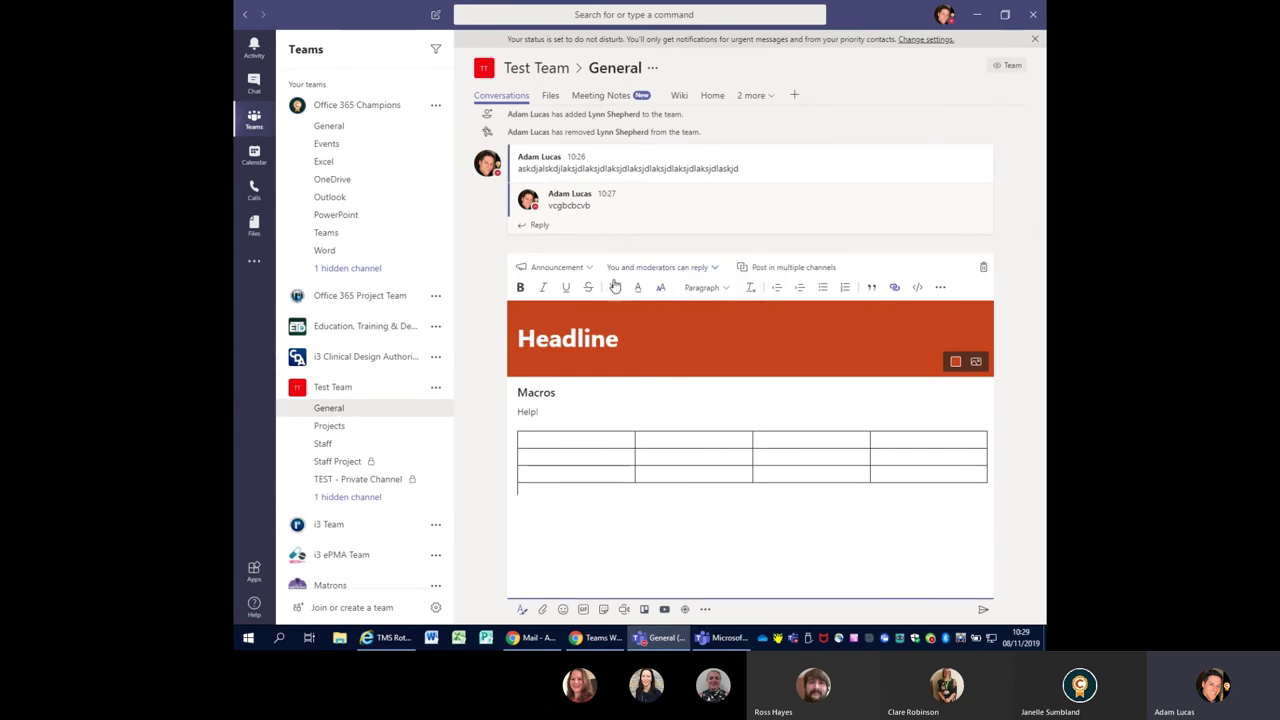
left_click(714, 270)
left_click(651, 291)
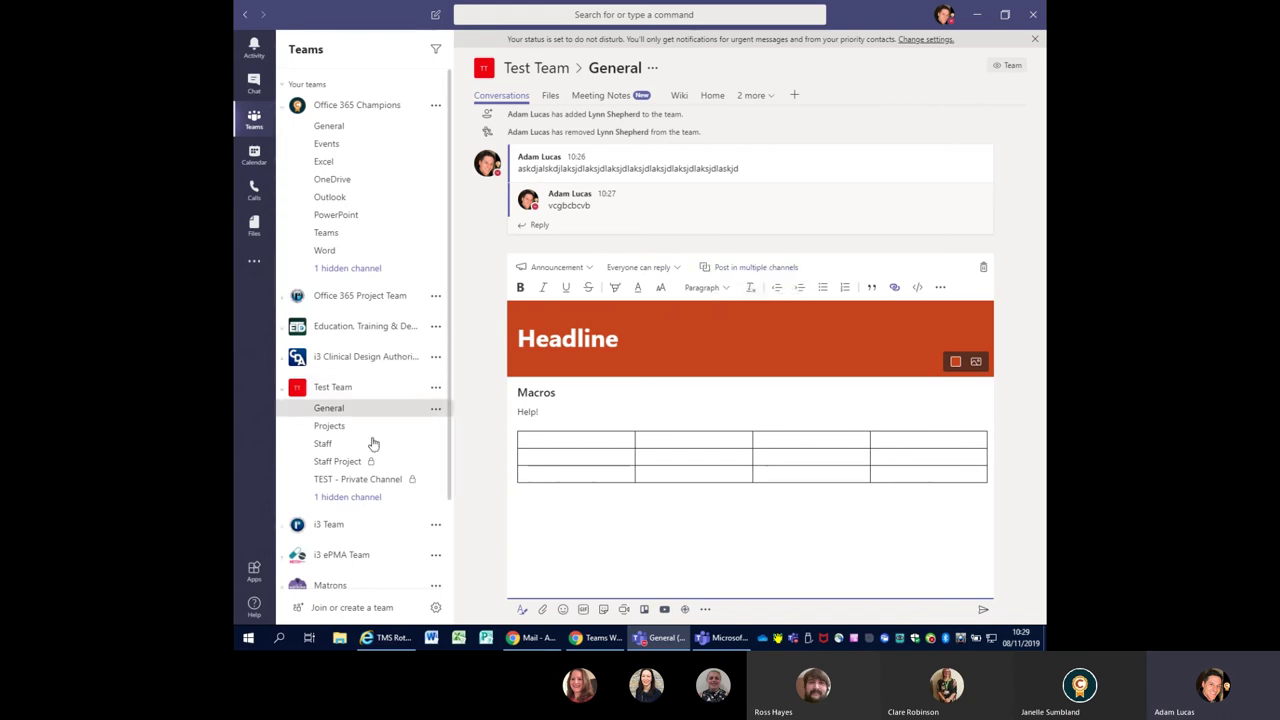
Post in multiple channels, adding the Education, Training & Development Team's General channel as a target
left_click(731, 270)
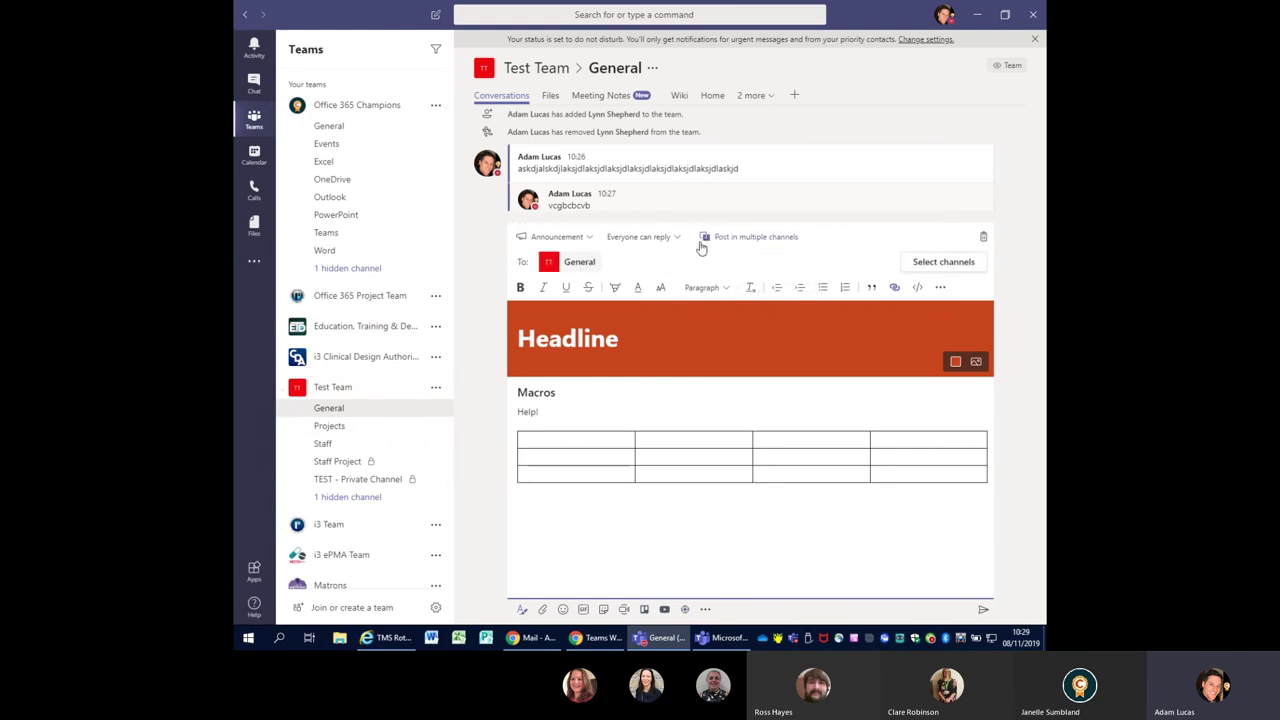
left_click(903, 266)
scroll(577, 363, "down", 1)
scroll(560, 345, "down", 2)
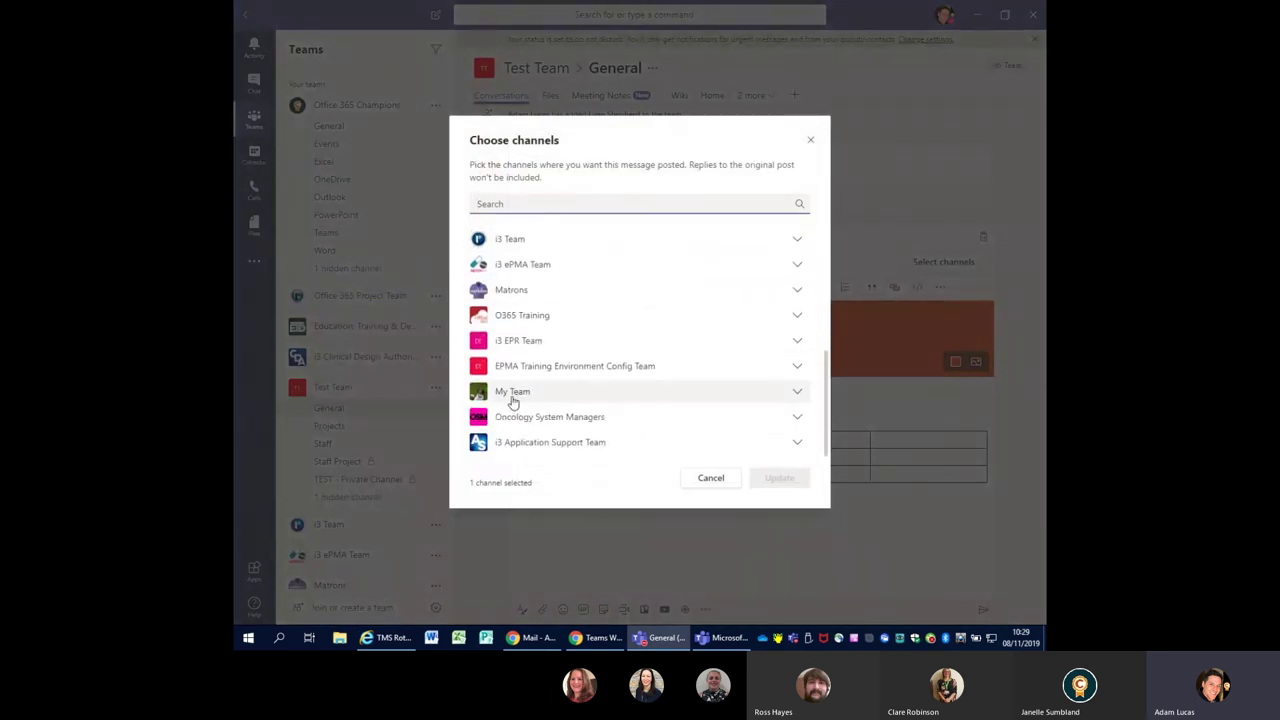
scroll(500, 293, "up", 3)
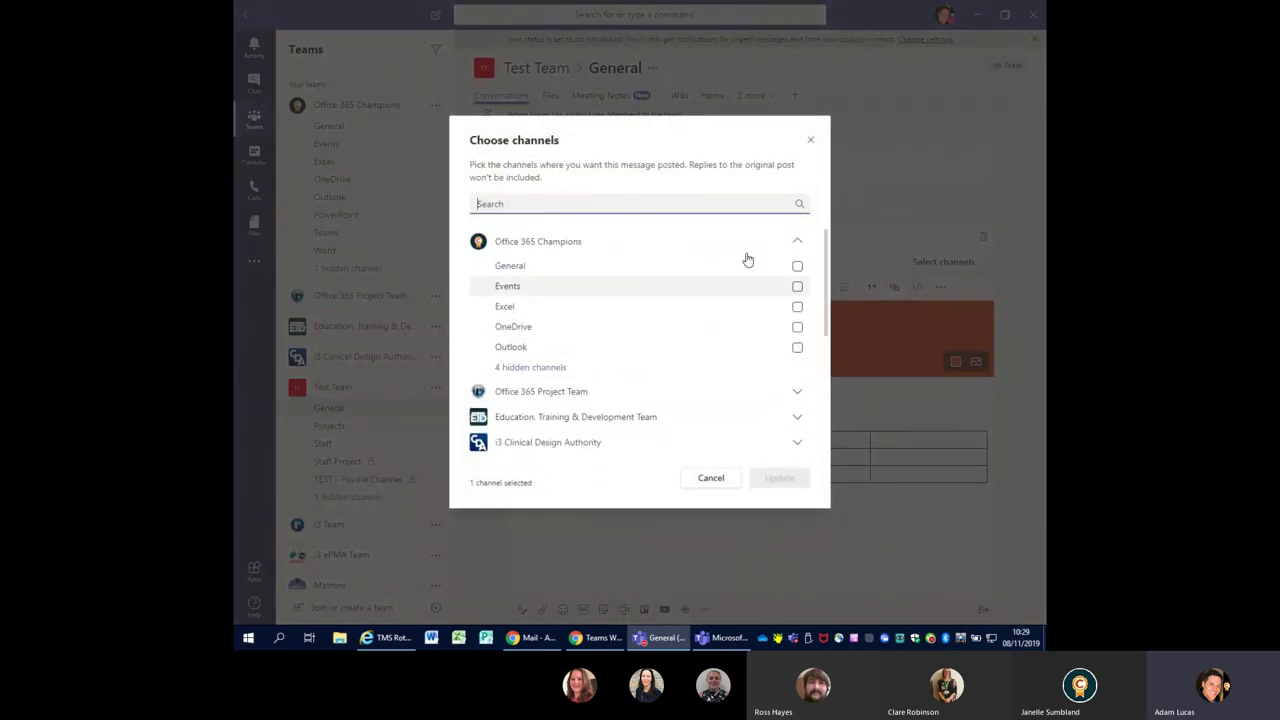
left_click(545, 242)
left_click(550, 296)
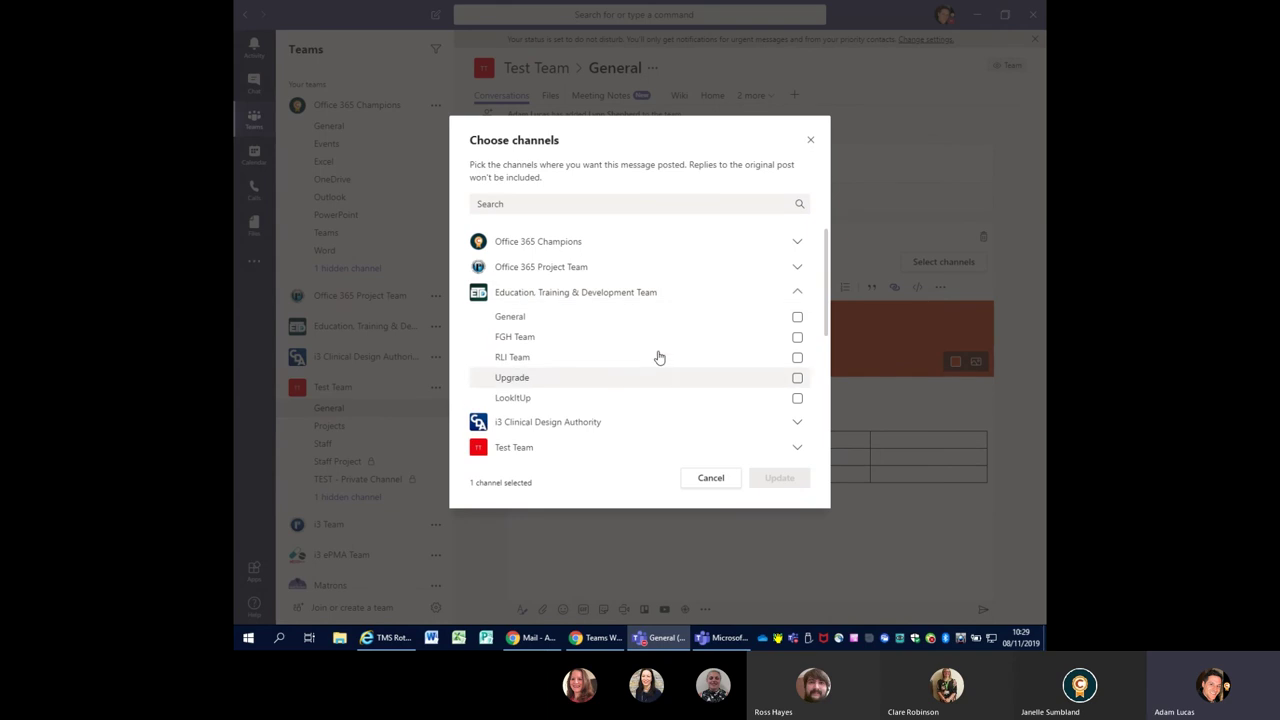
left_click(797, 318)
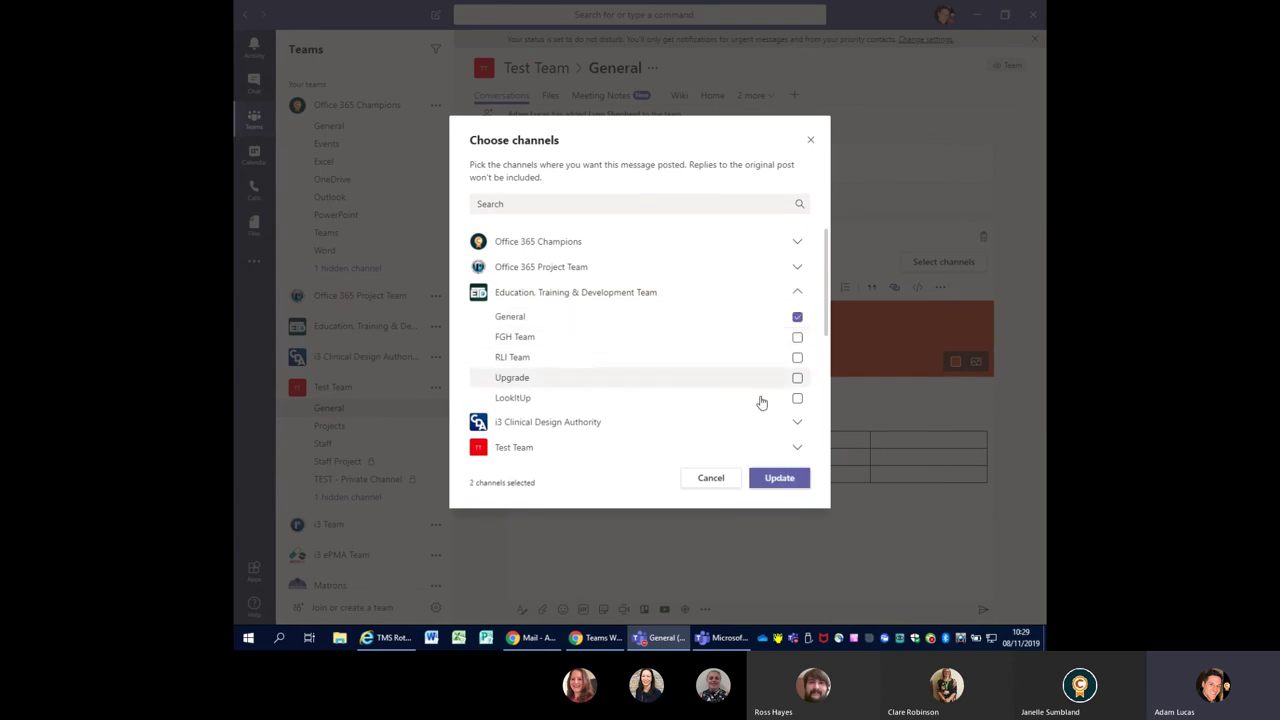
left_click(557, 297)
scroll(557, 300, "down", 1)
left_click(510, 357)
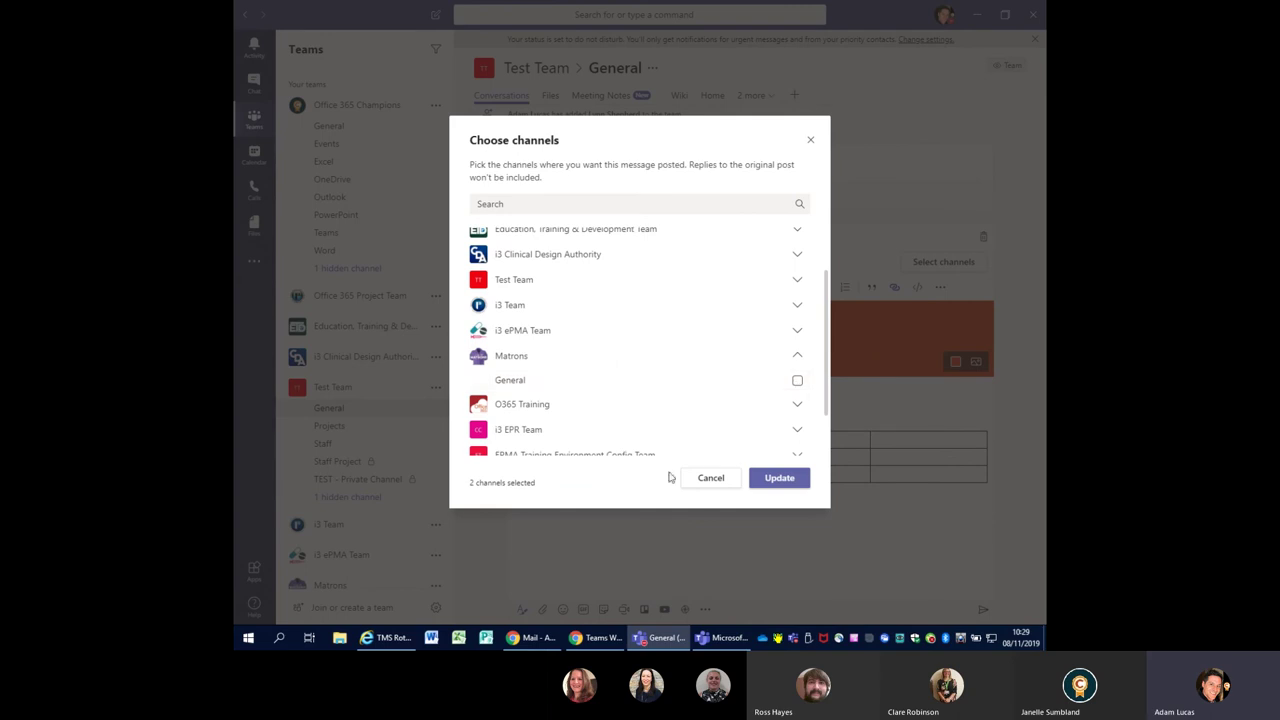
left_click(800, 477)
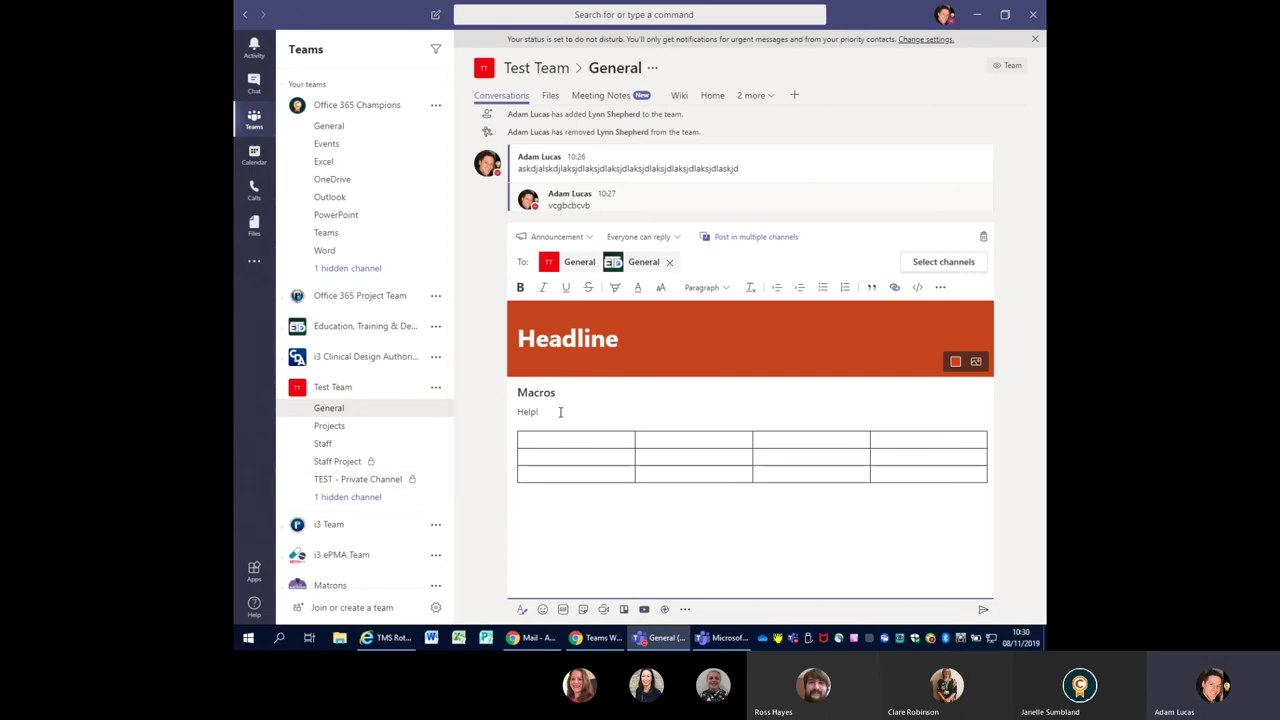
Remove Education General from the recipients and revert the post to a normal conversation
left_click(671, 263)
left_click(646, 556)
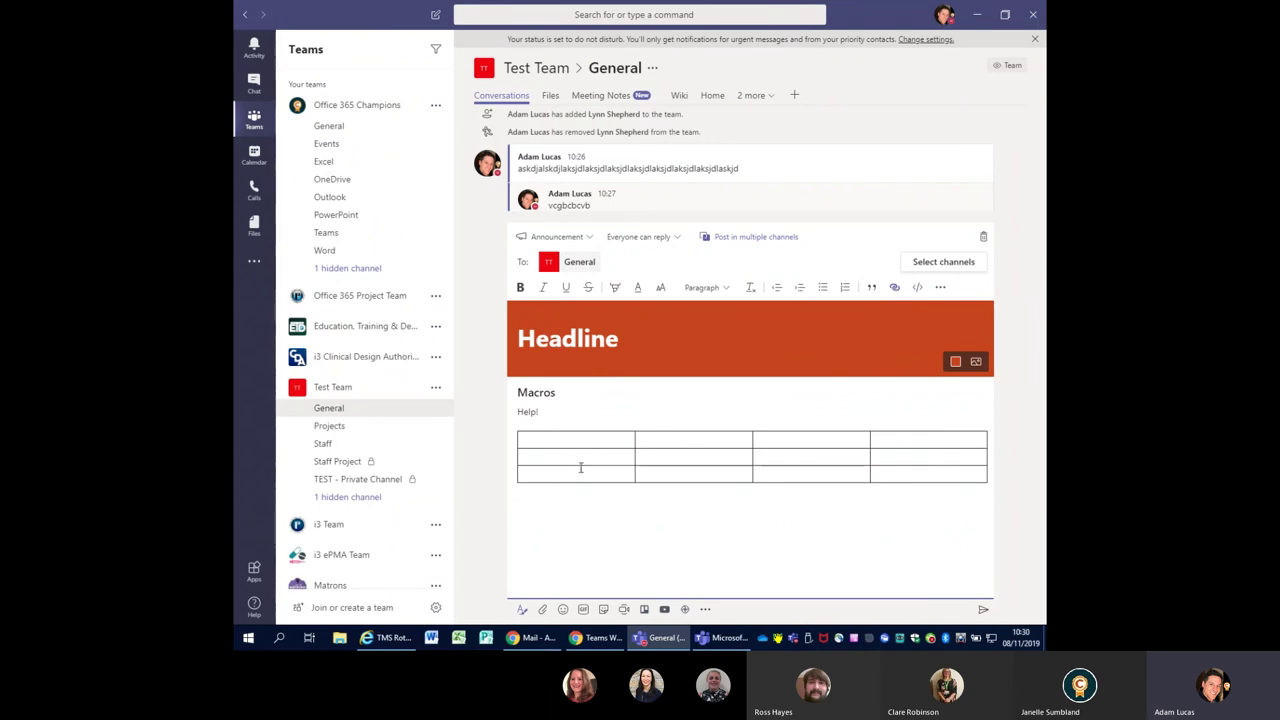
left_click(589, 240)
Switch the draft back to Announcement so the Headline banner returns
left_click(565, 260)
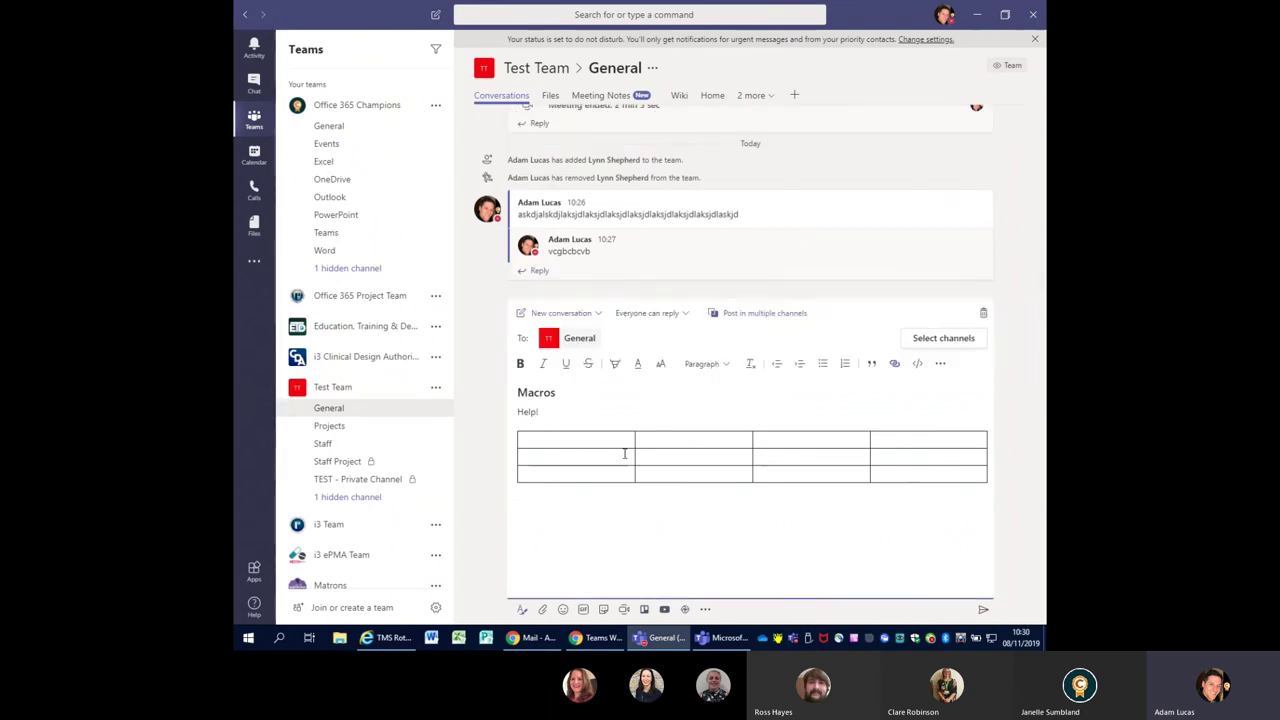
left_click(592, 315)
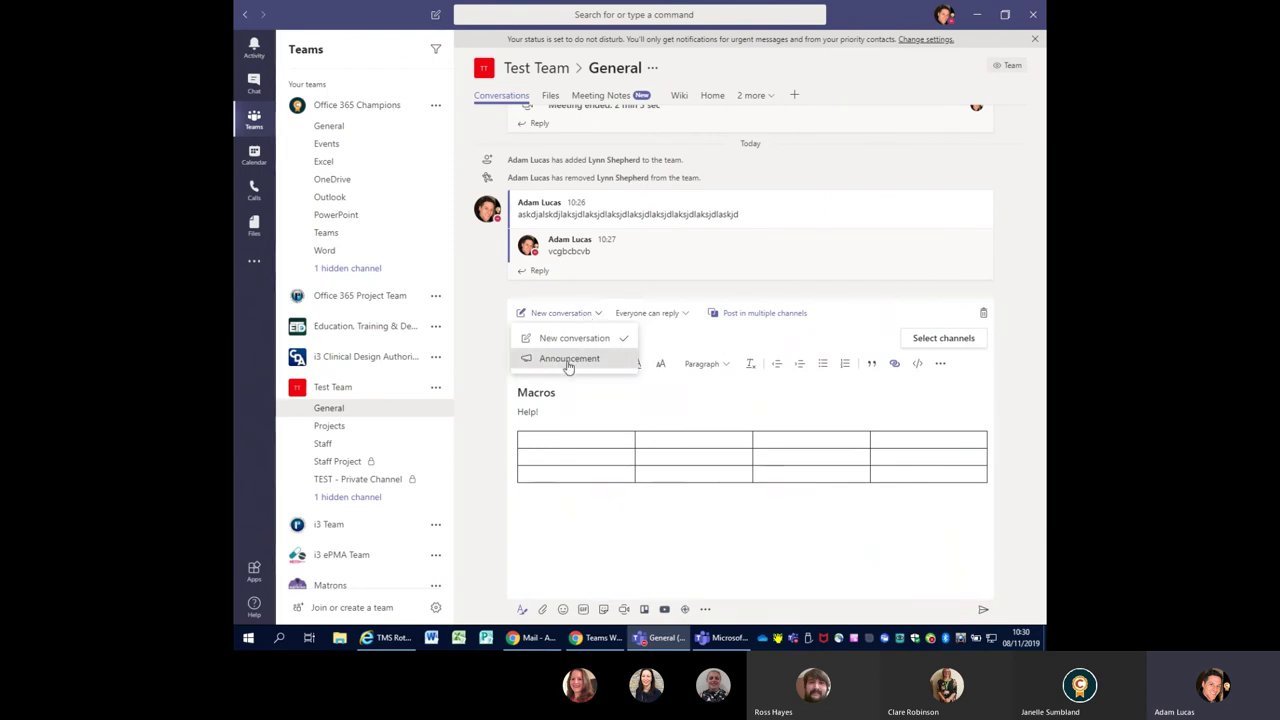
left_click(567, 359)
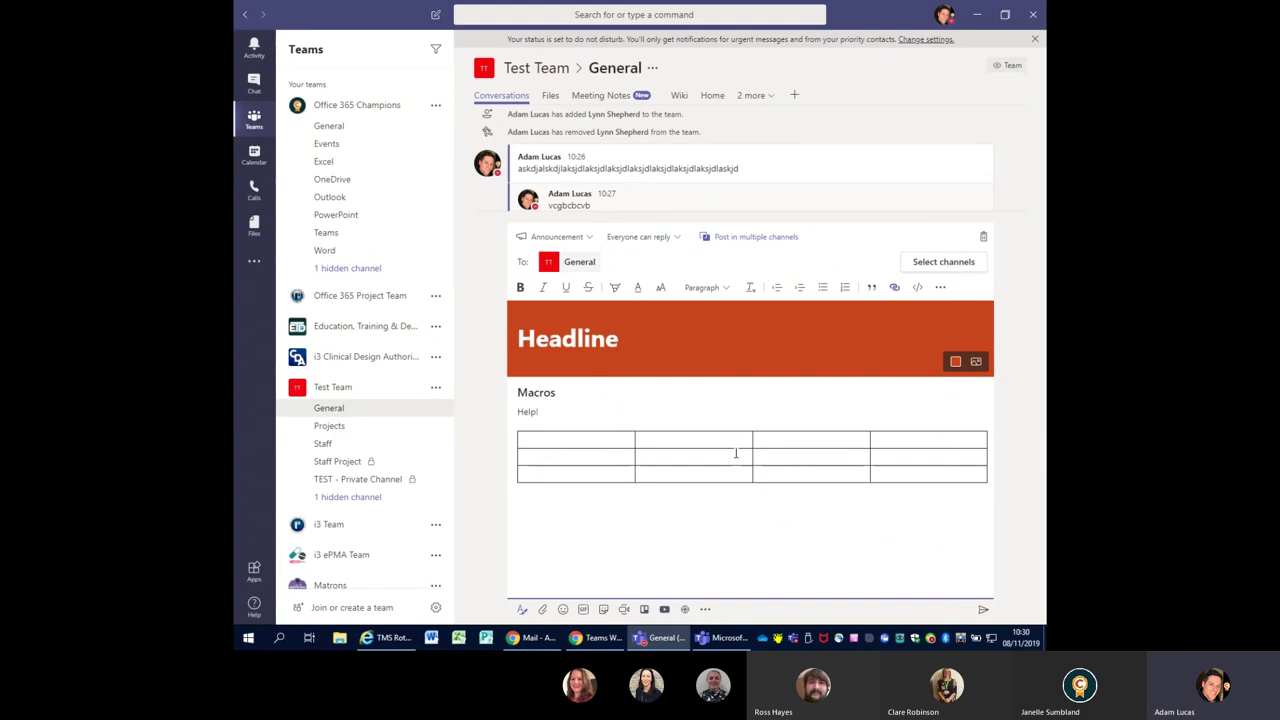
left_click(543, 611)
Attach a copy of training test doc.docx from OneDrive and send the Headline announcement
left_click(543, 610)
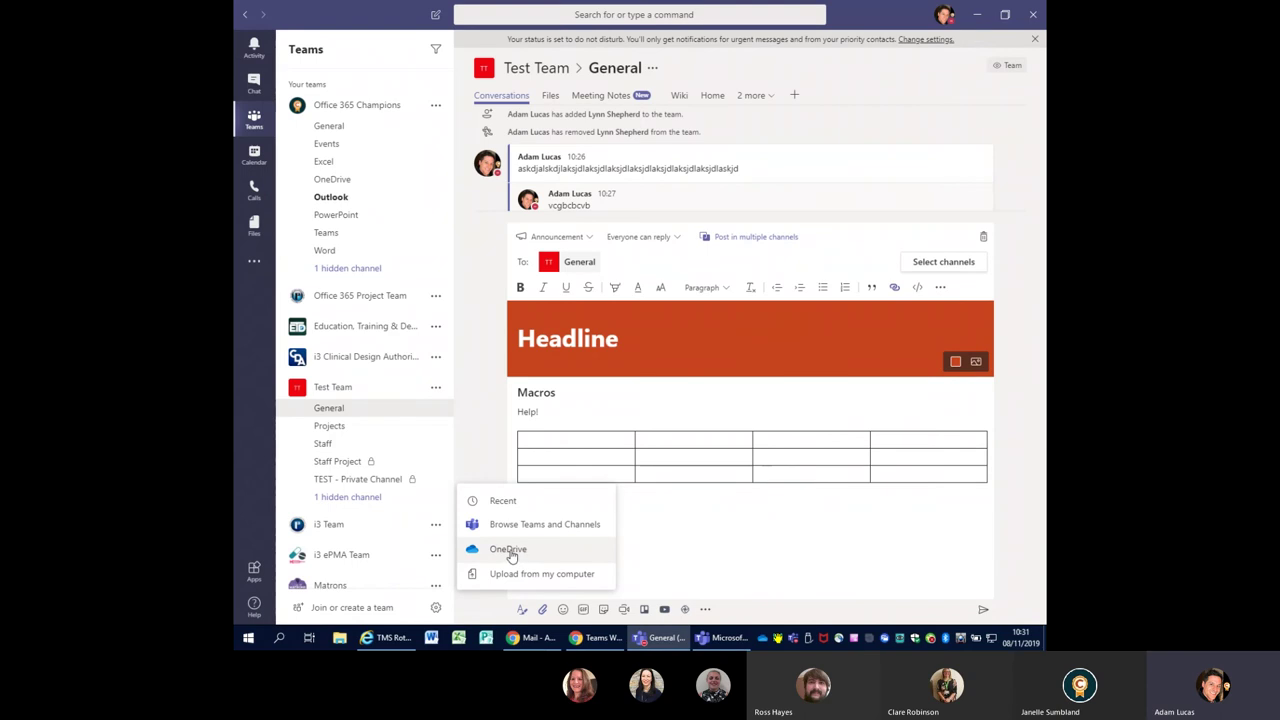
left_click(510, 553)
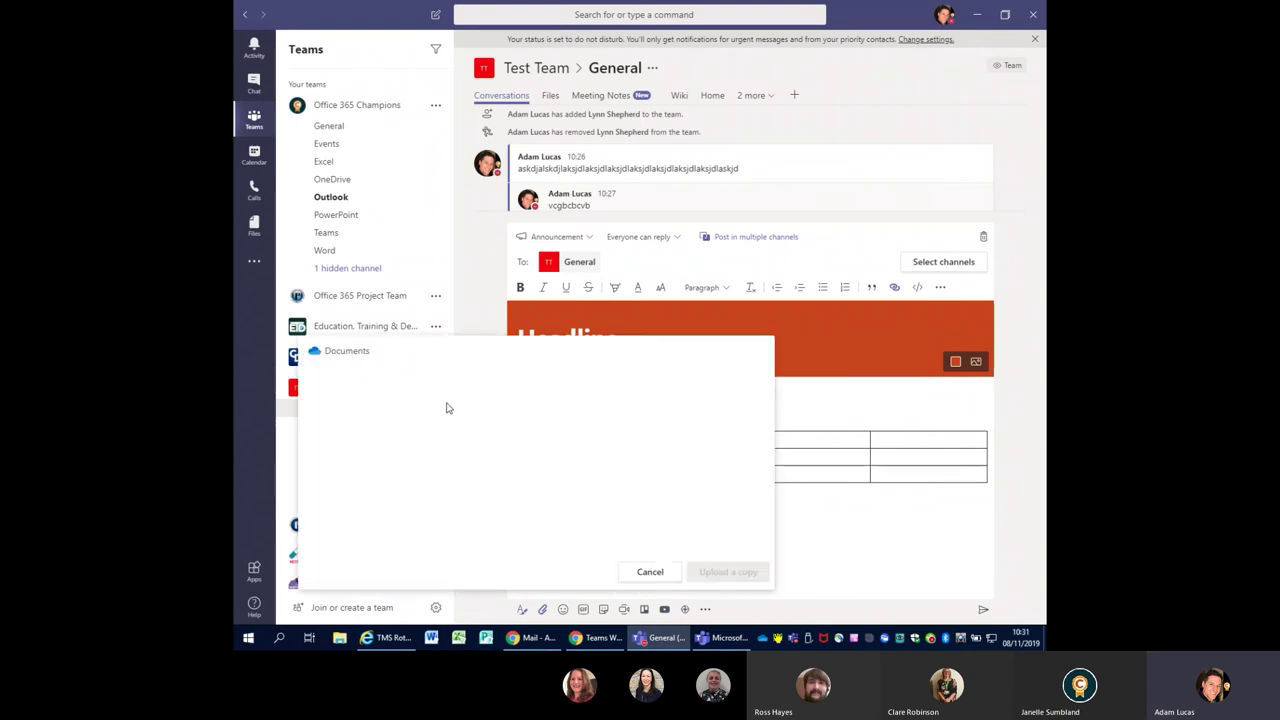
scroll(445, 500, "down", 10)
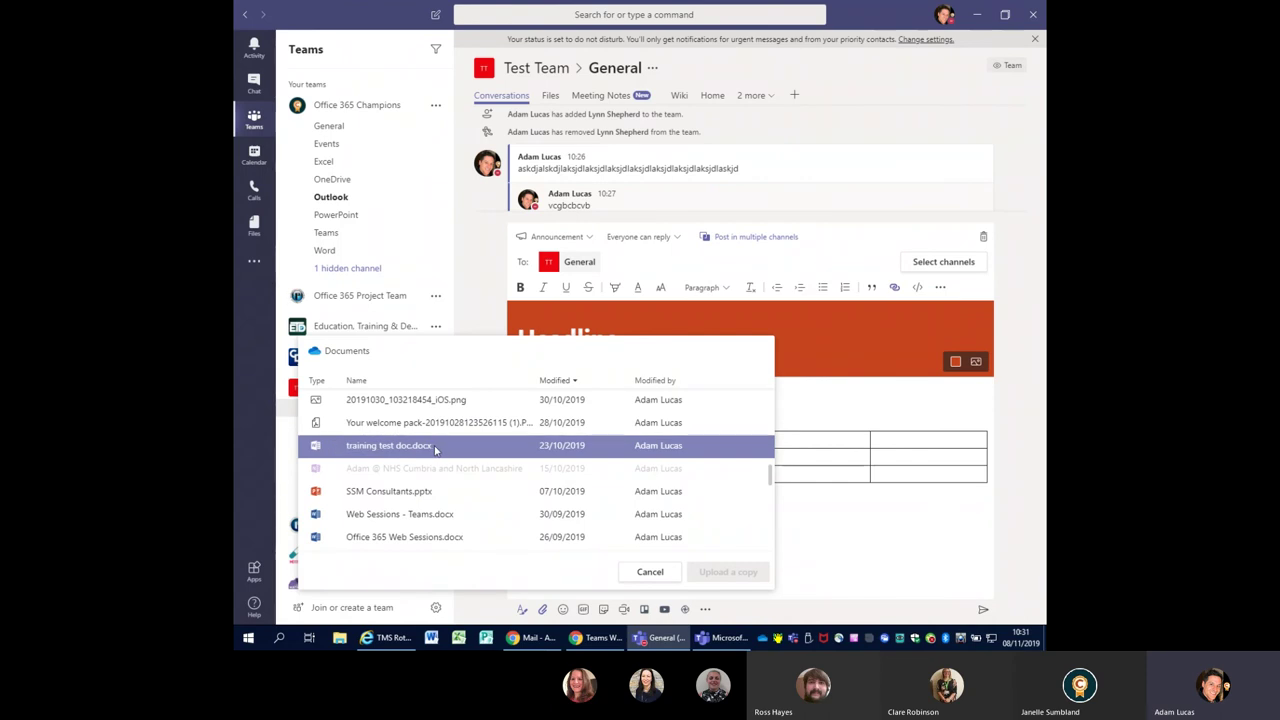
left_click(435, 447)
left_click(714, 572)
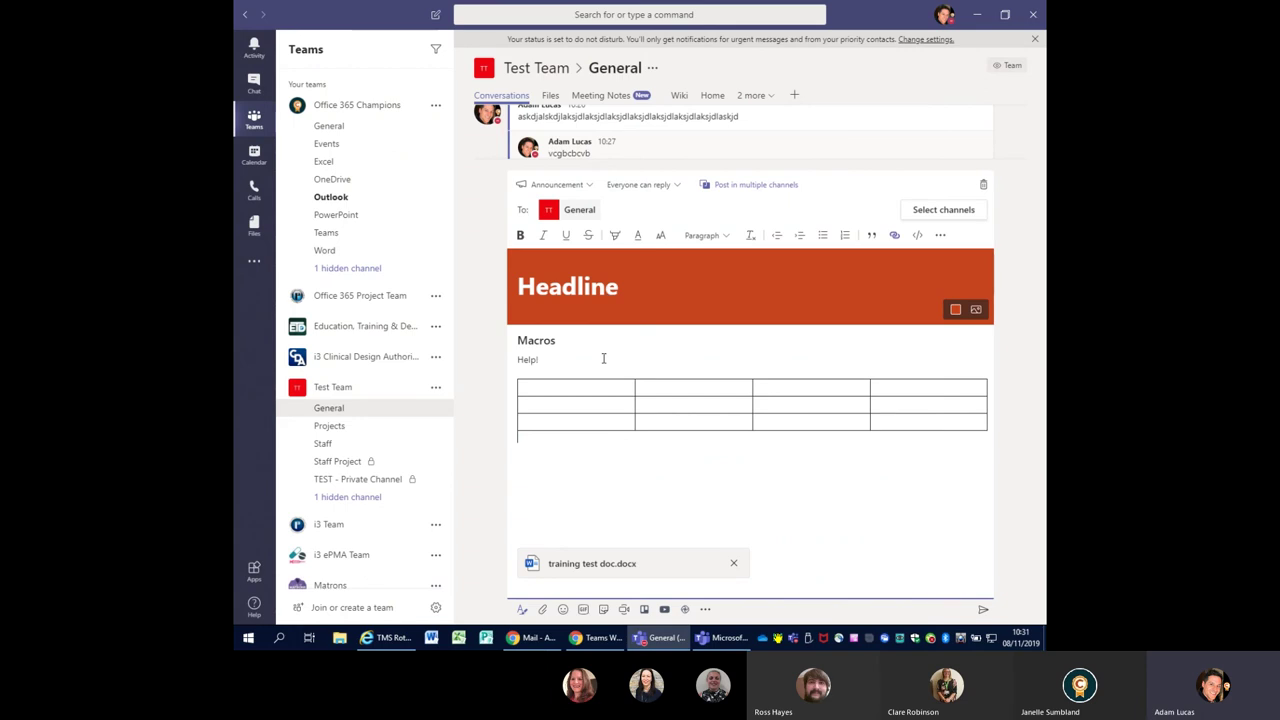
left_click(983, 609)
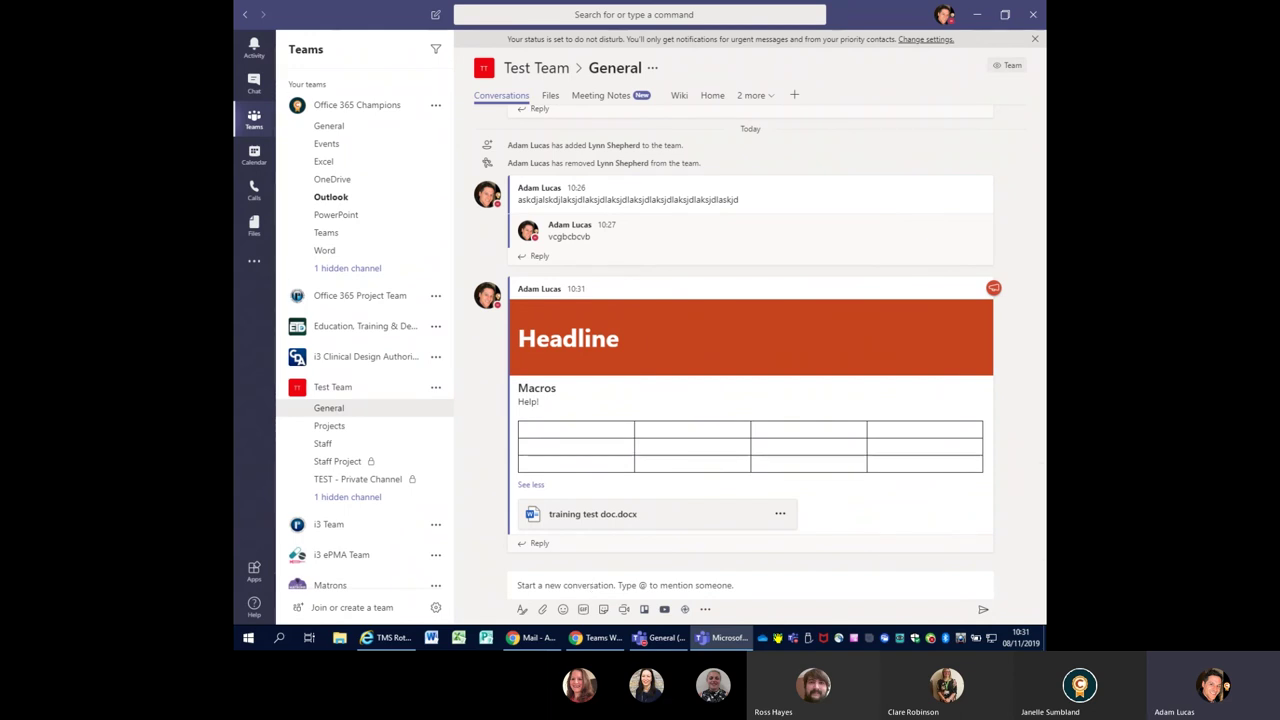
key("alt+Tab")
left_click(726, 525)
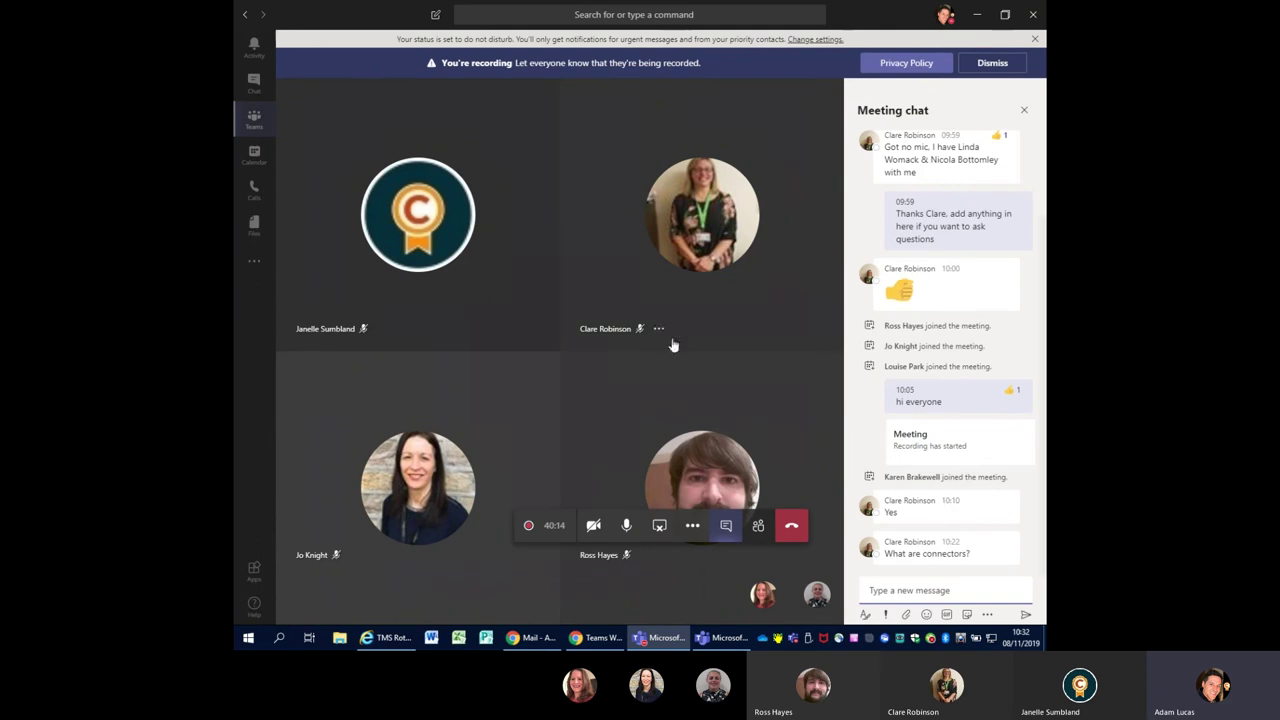
left_click(254, 118)
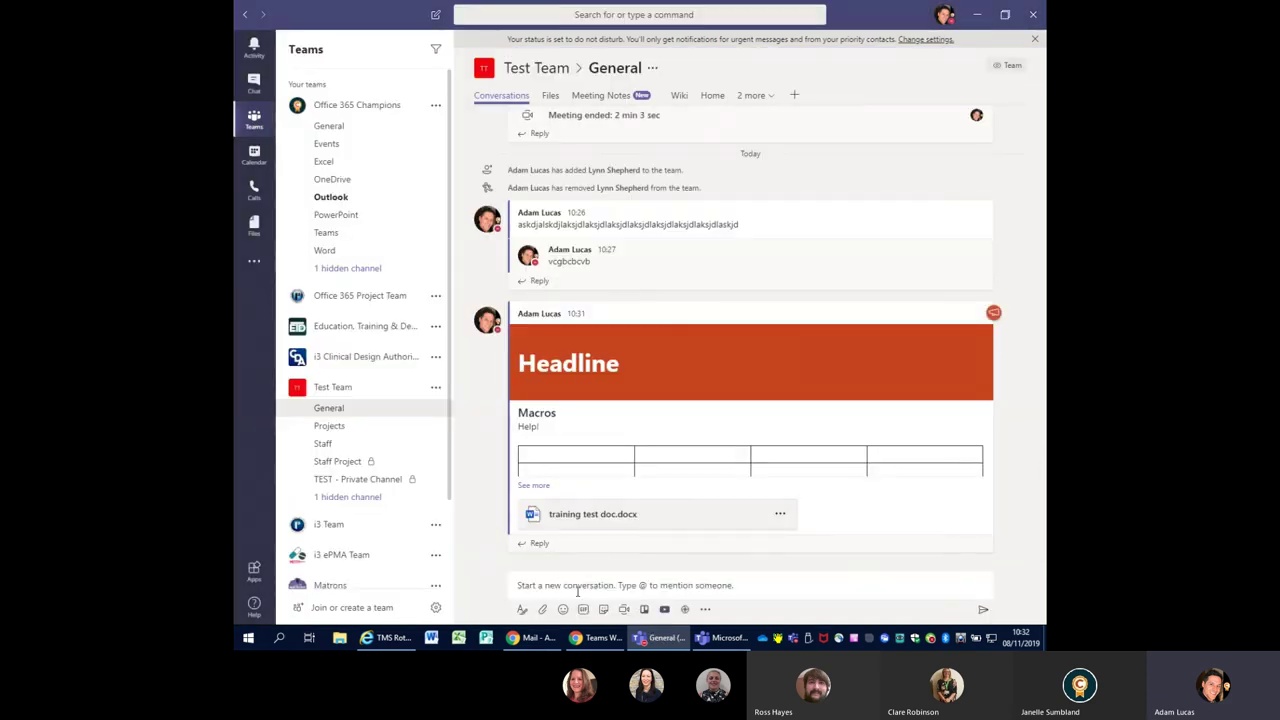
left_click(564, 610)
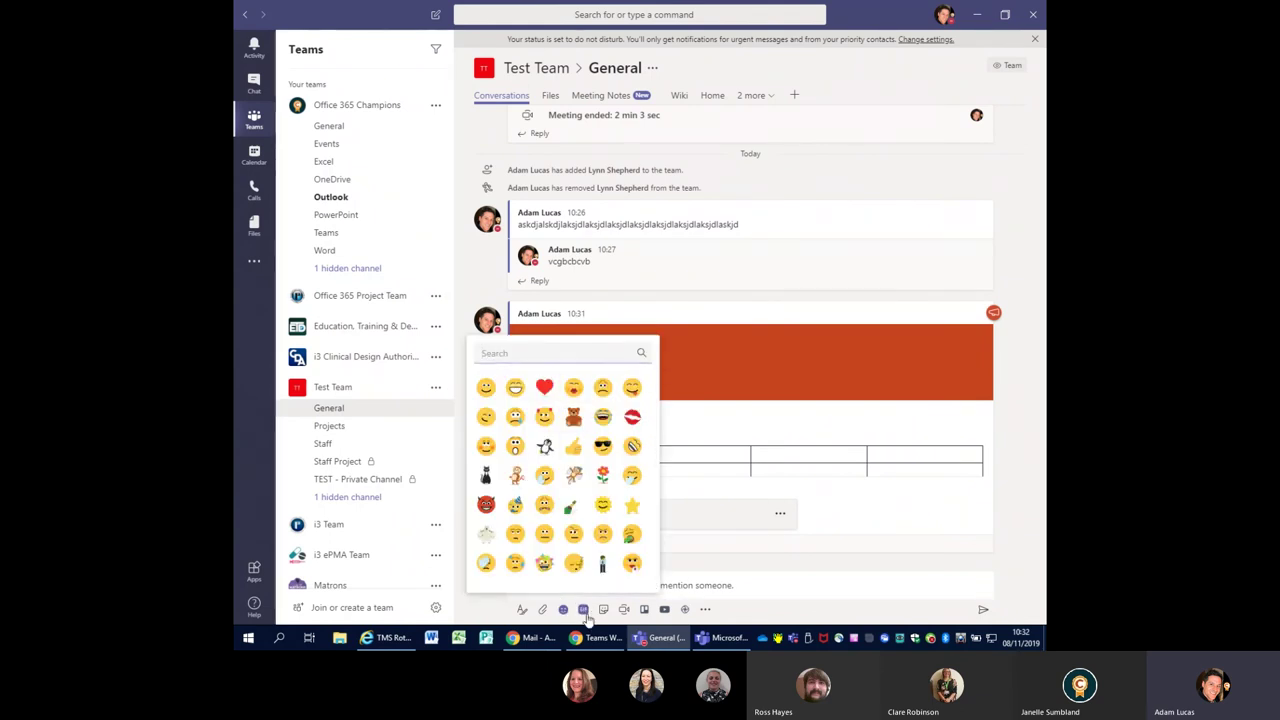
left_click(583, 609)
left_click(603, 610)
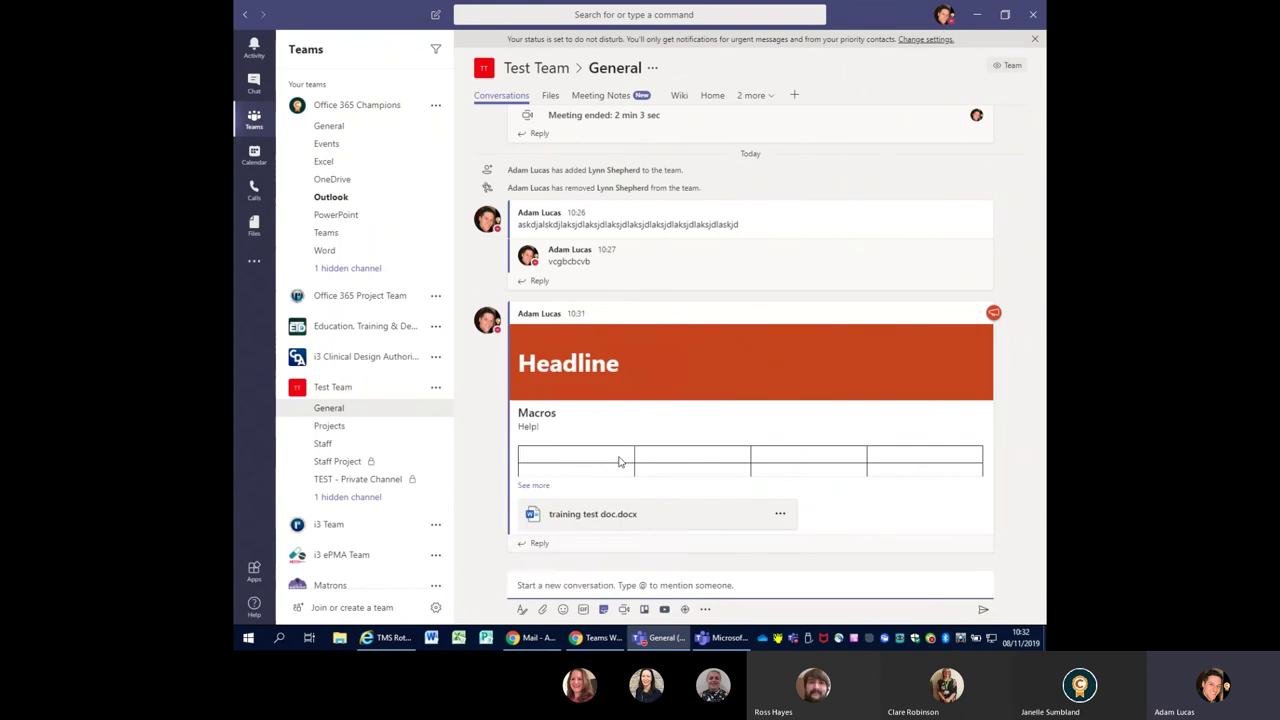
left_click(836, 565)
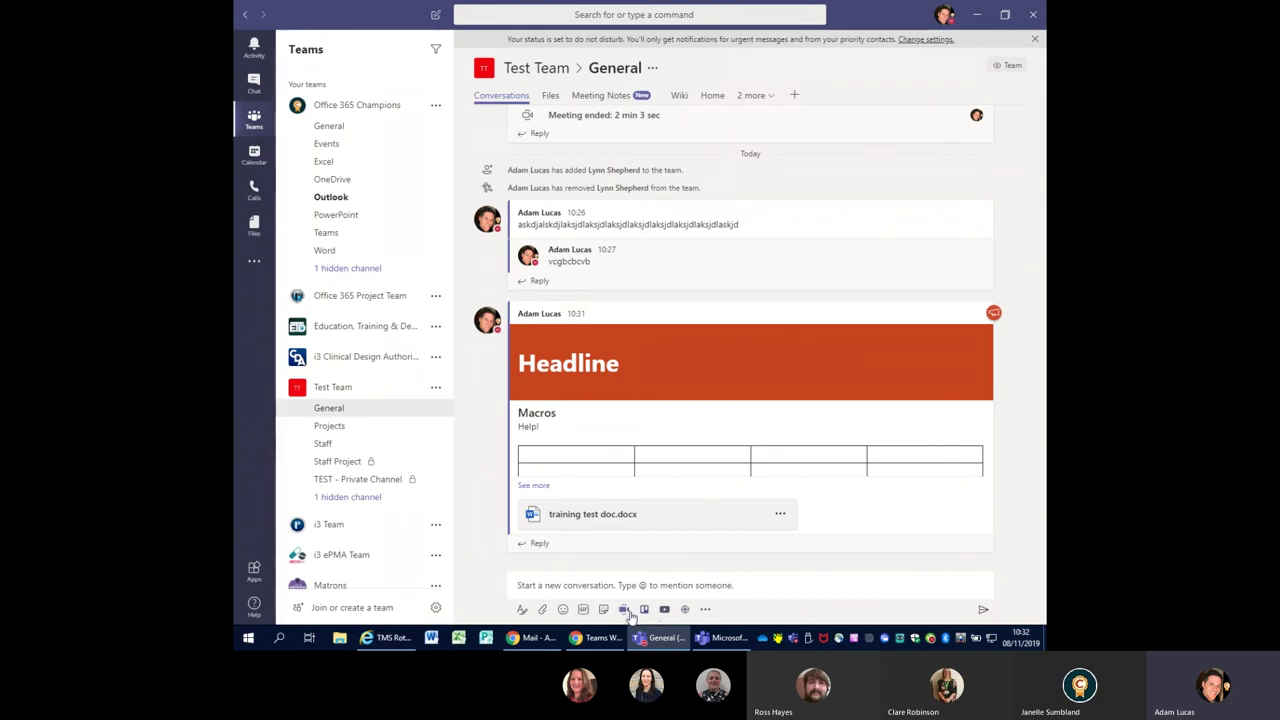
mouse_move(661, 637)
left_click(711, 578)
left_click(705, 609)
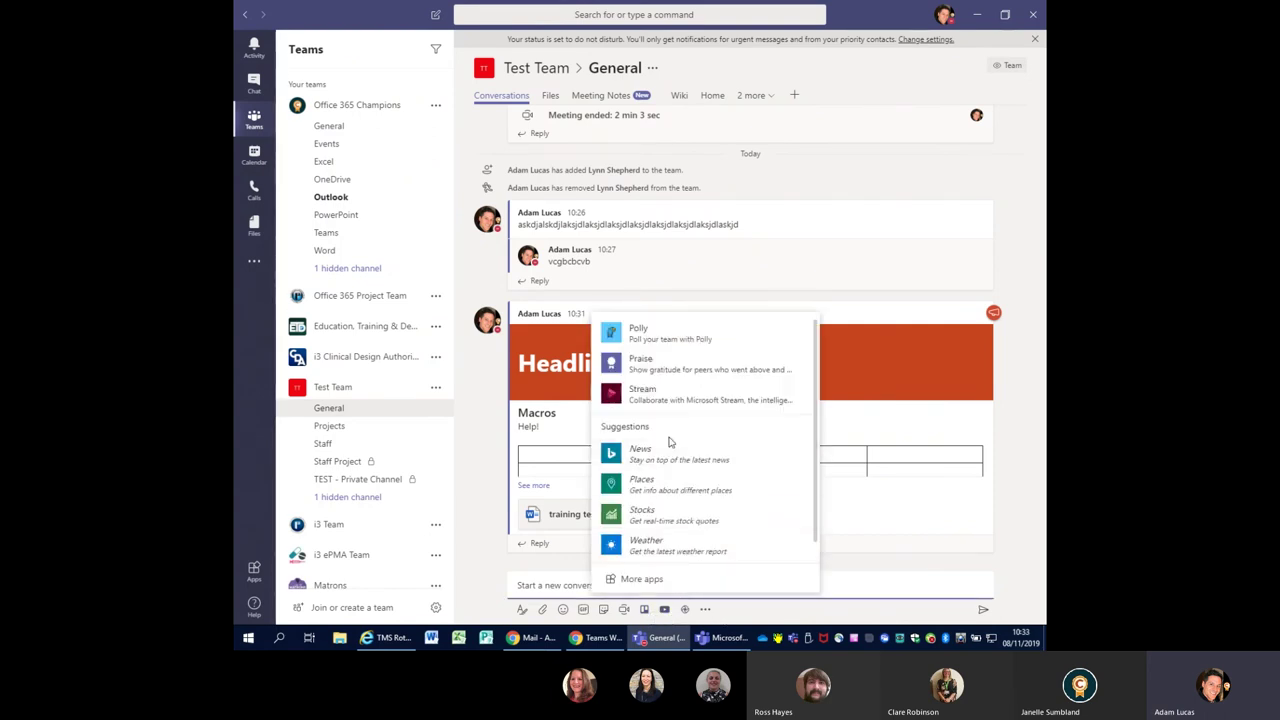
left_click(966, 563)
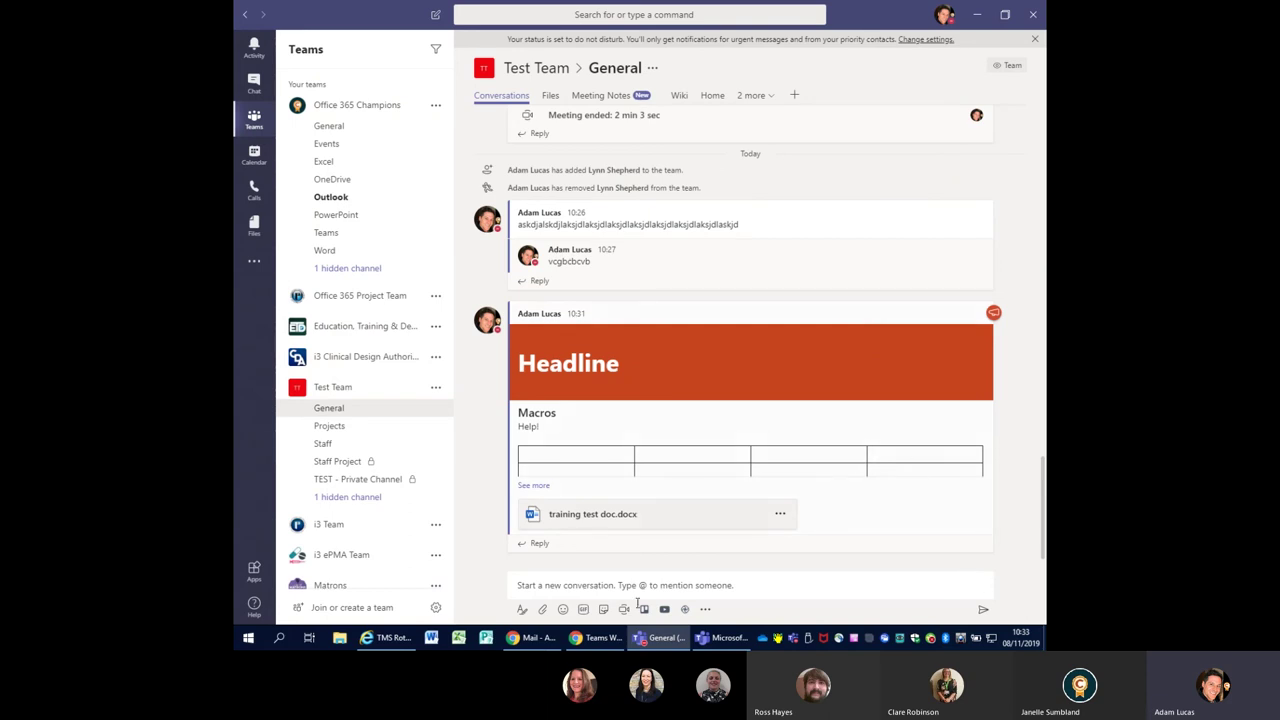
left_click(606, 580)
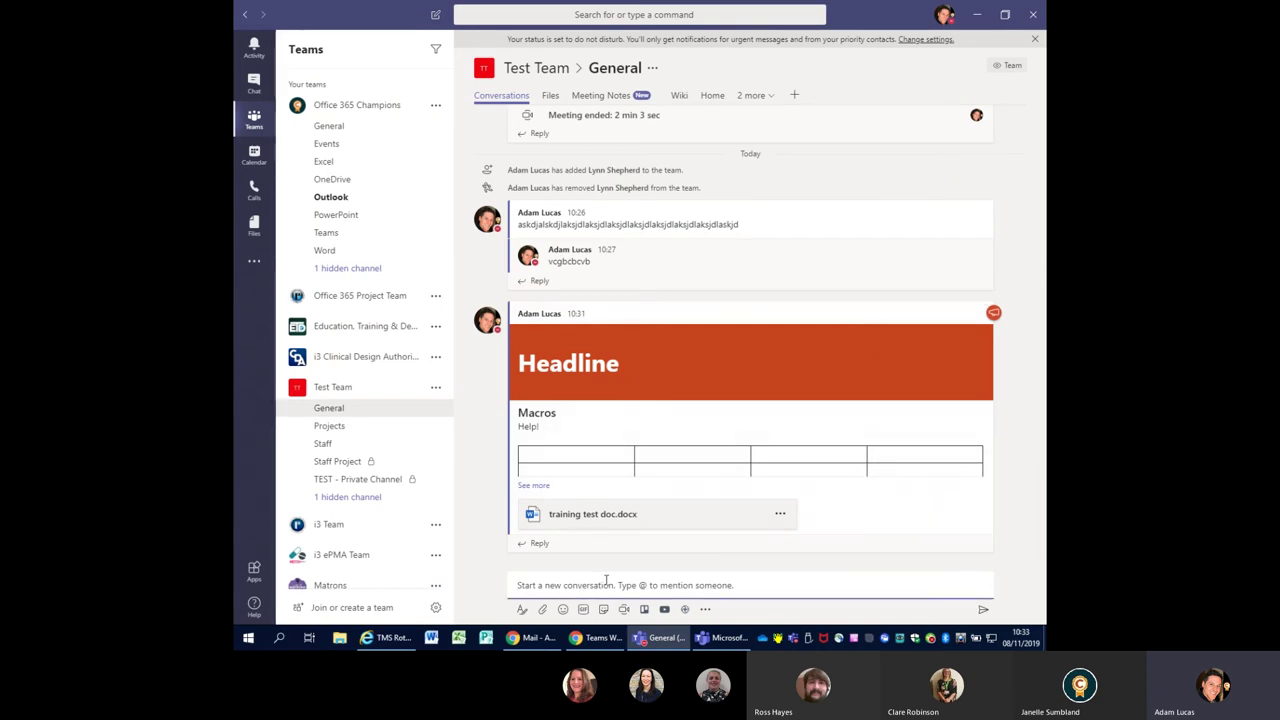
type("@")
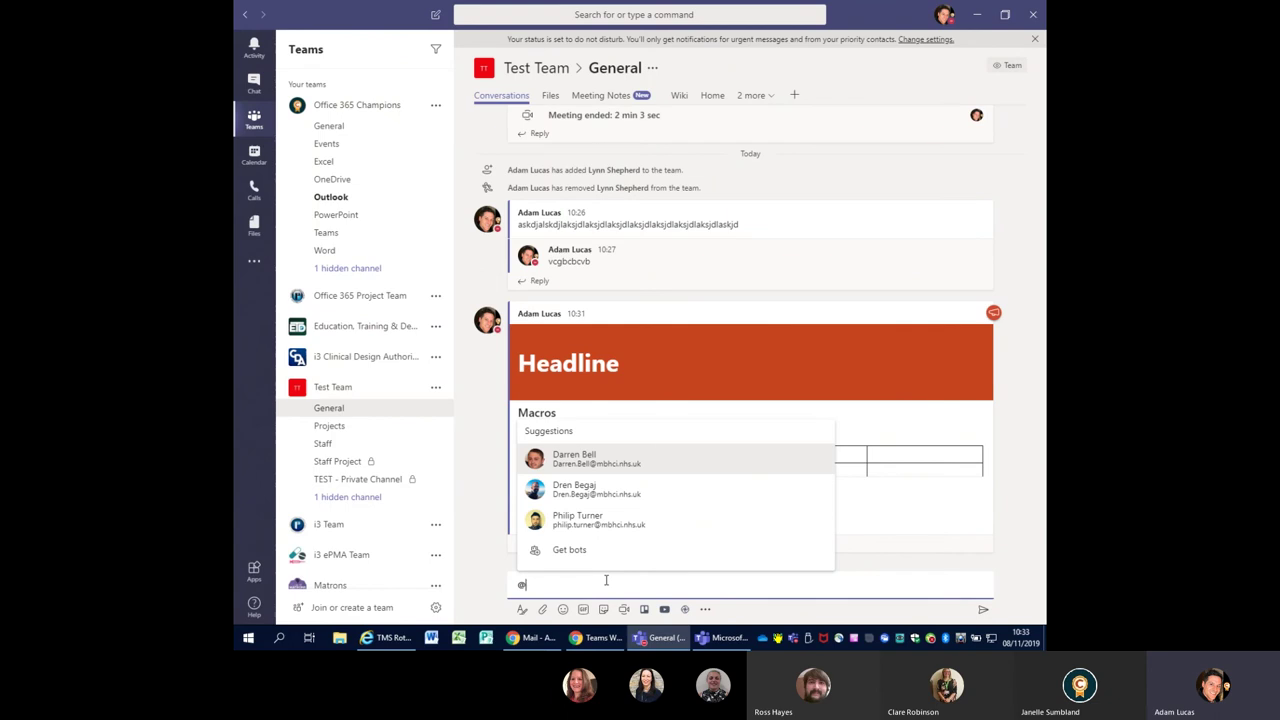
type("d")
key("Return")
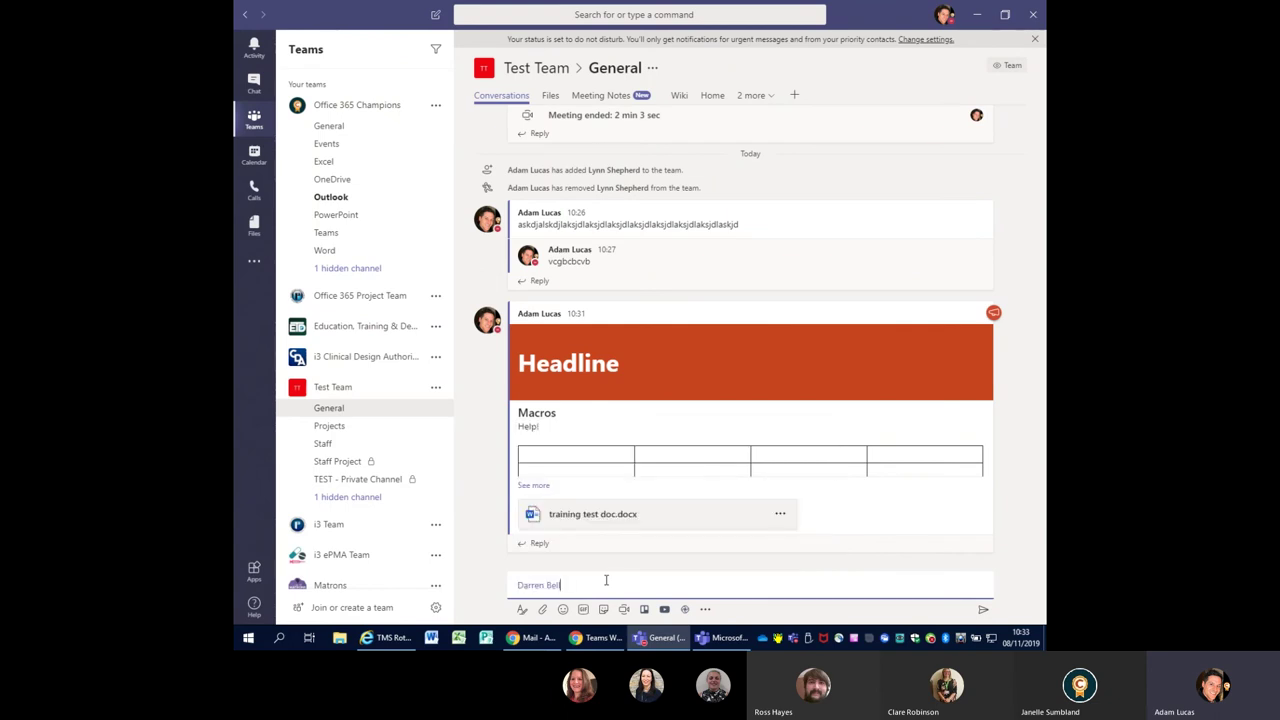
type("@")
key("BackSpace")
type("proj")
key("Return")
type("@test")
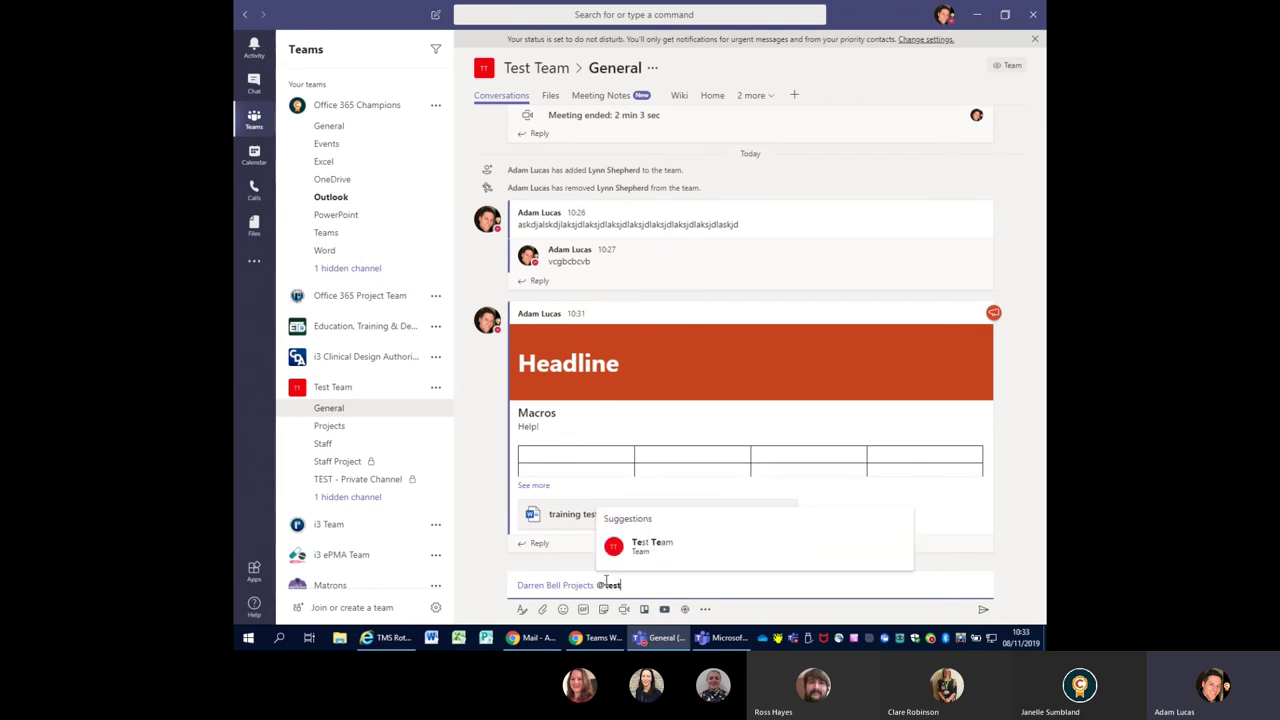
left_click(667, 549)
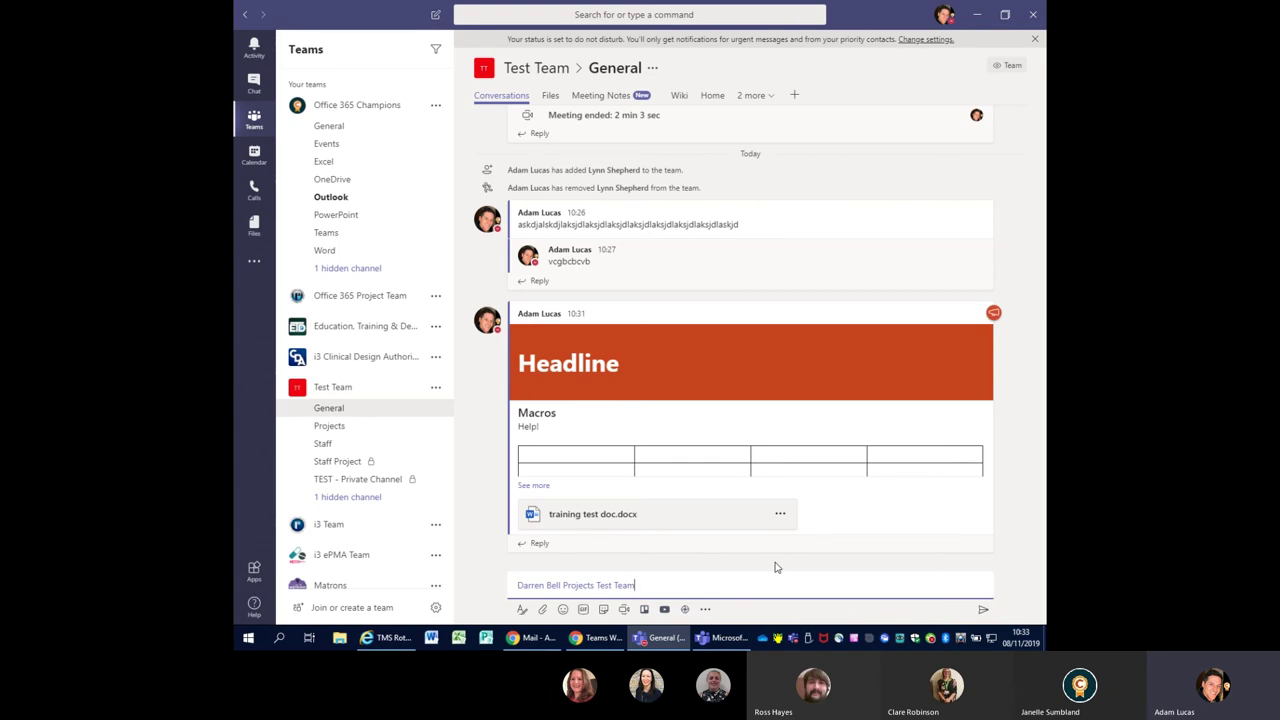
left_click(625, 14)
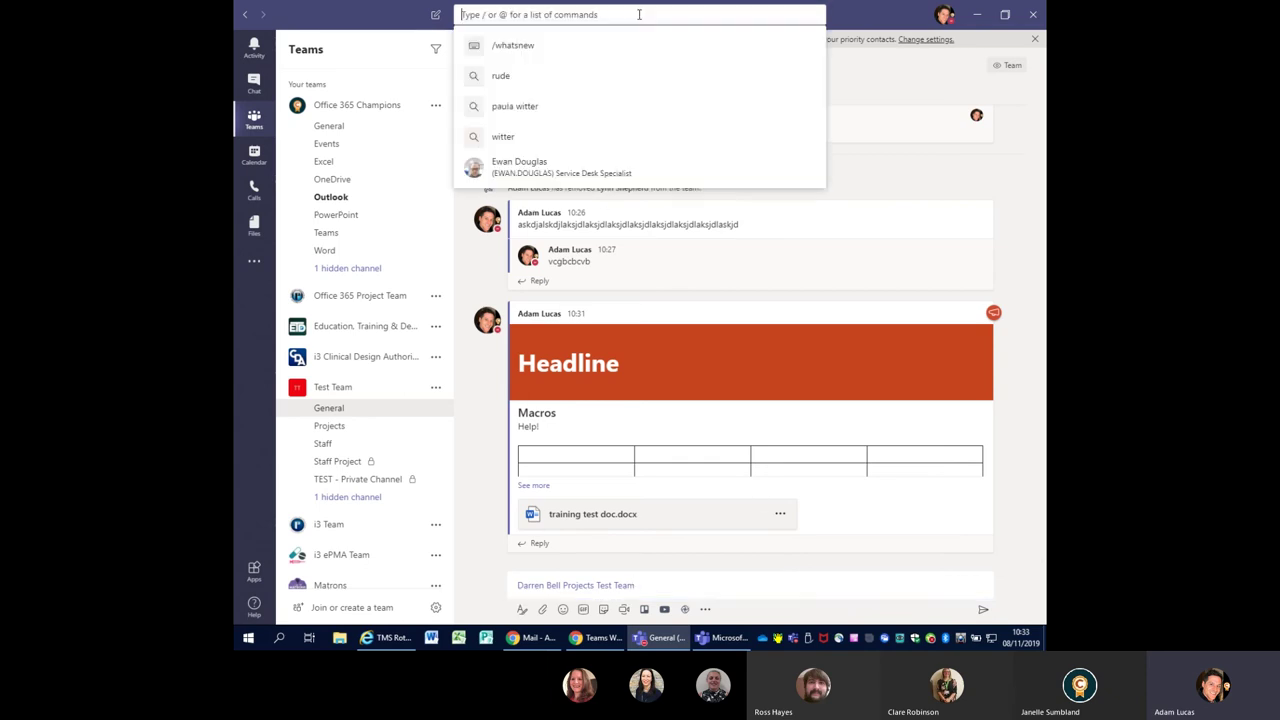
type("champion")
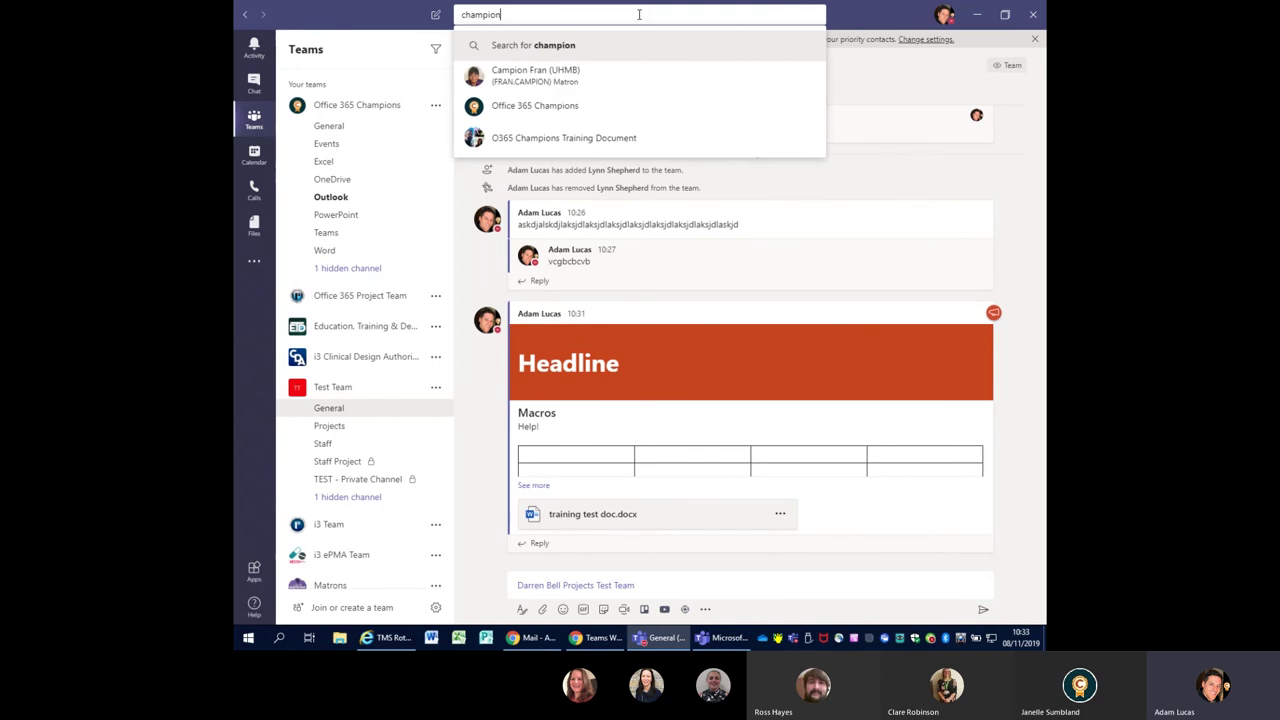
key("Return")
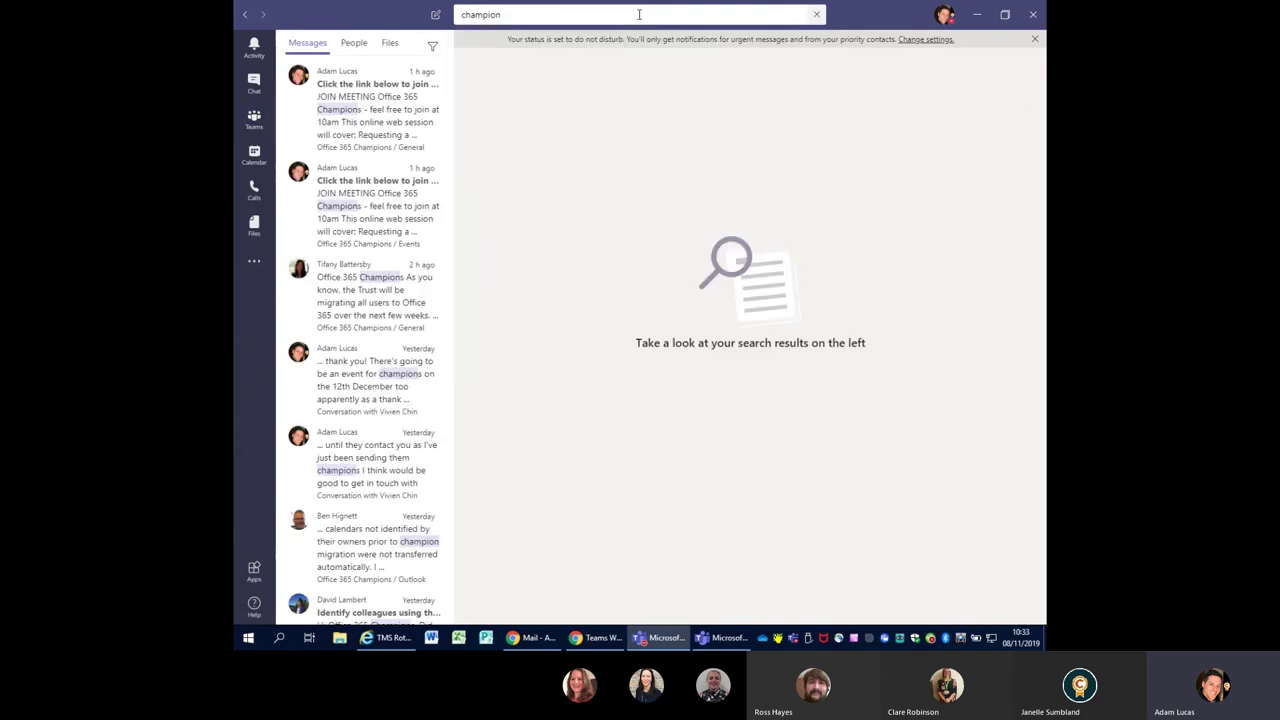
scroll(355, 155, "down", 8)
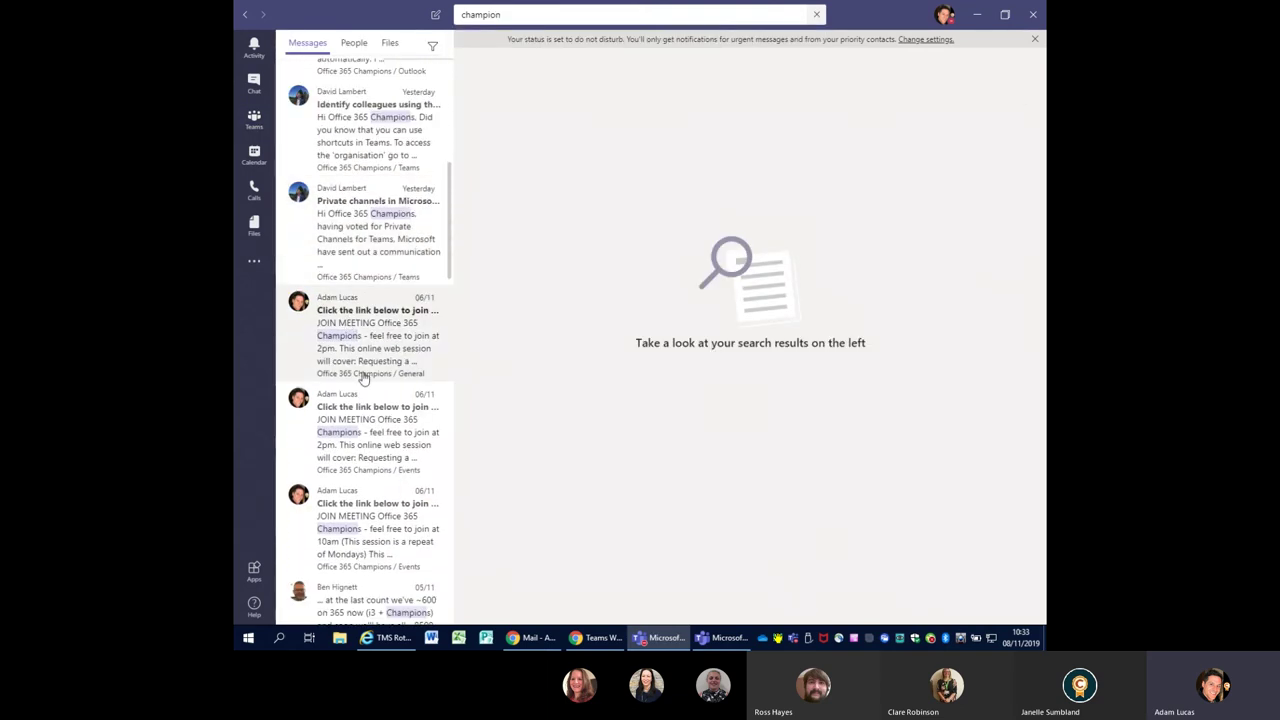
scroll(366, 420, "down", 3)
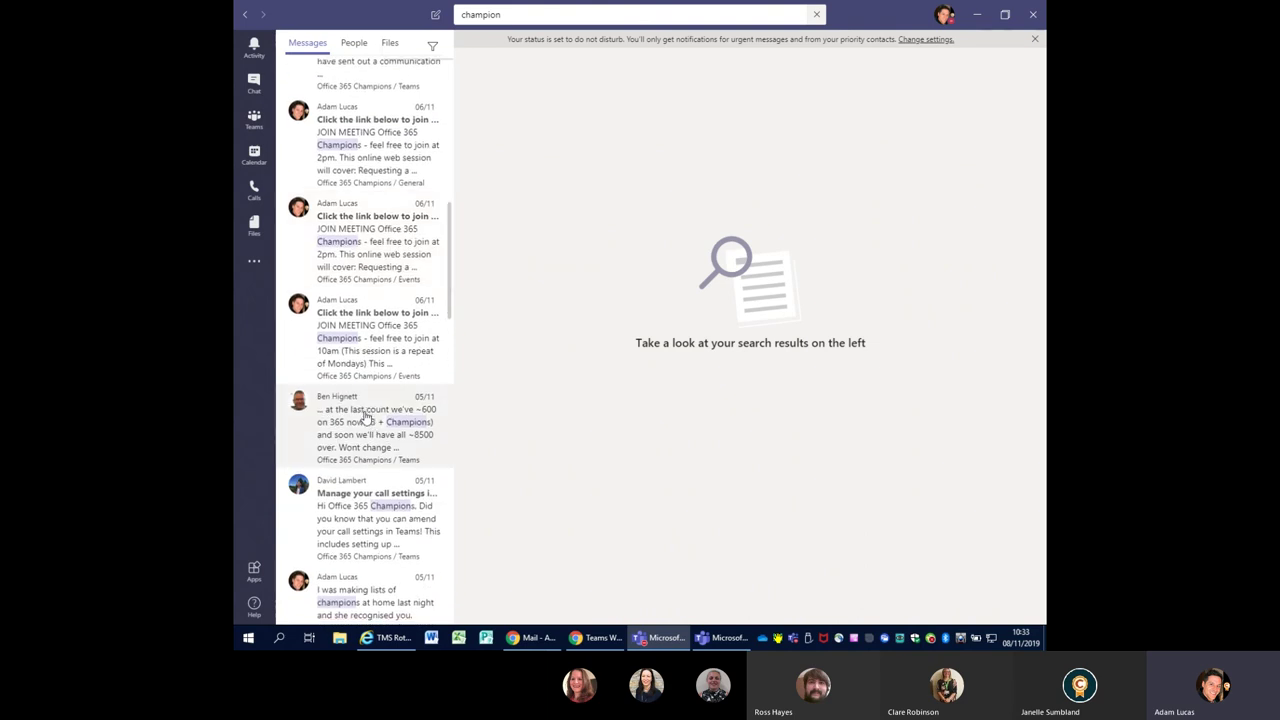
scroll(365, 418, "up", 6)
left_click(356, 42)
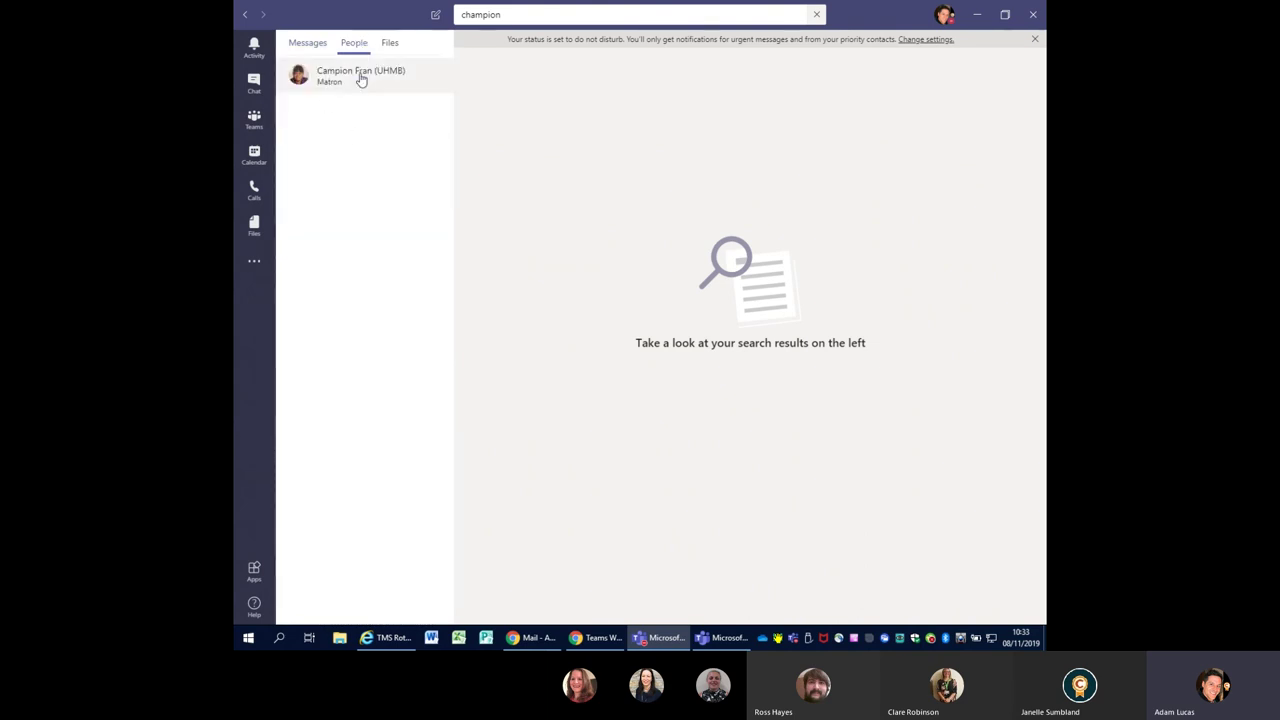
left_click(390, 44)
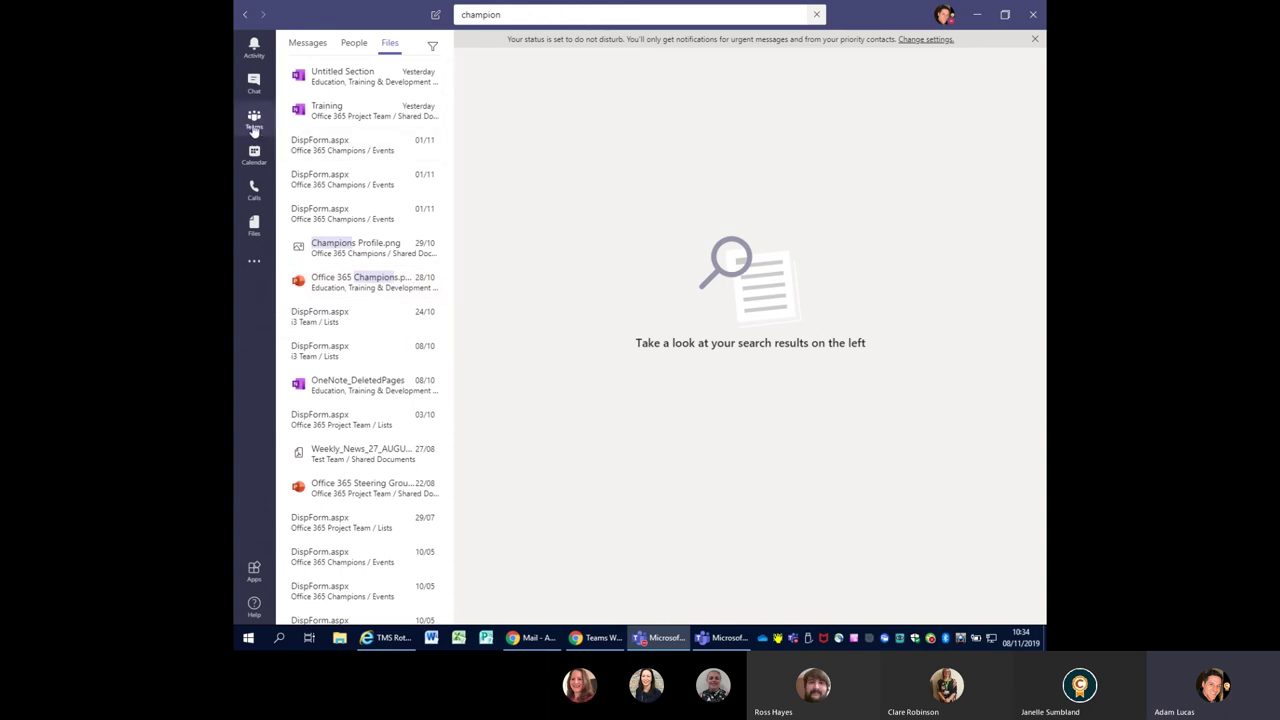
left_click(254, 122)
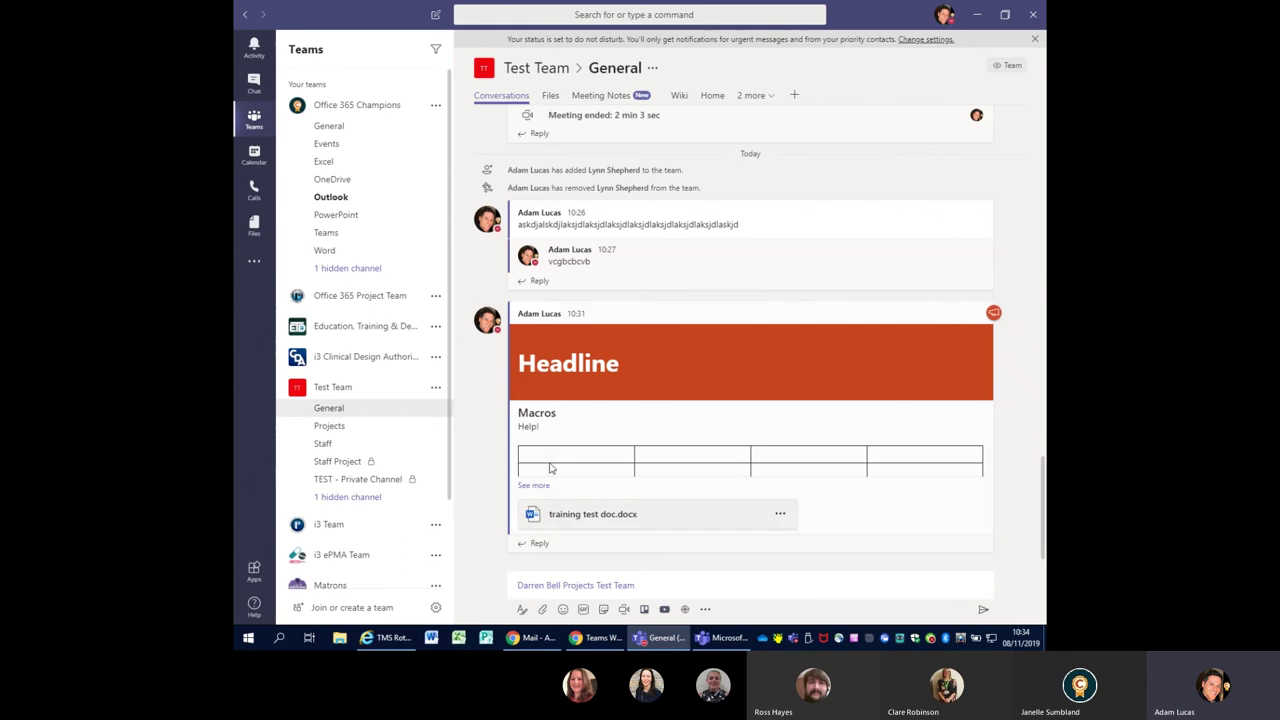
Select training test doc.docx in the channel's Files tab, then go to Meeting Notes
left_click(551, 99)
left_click(575, 225)
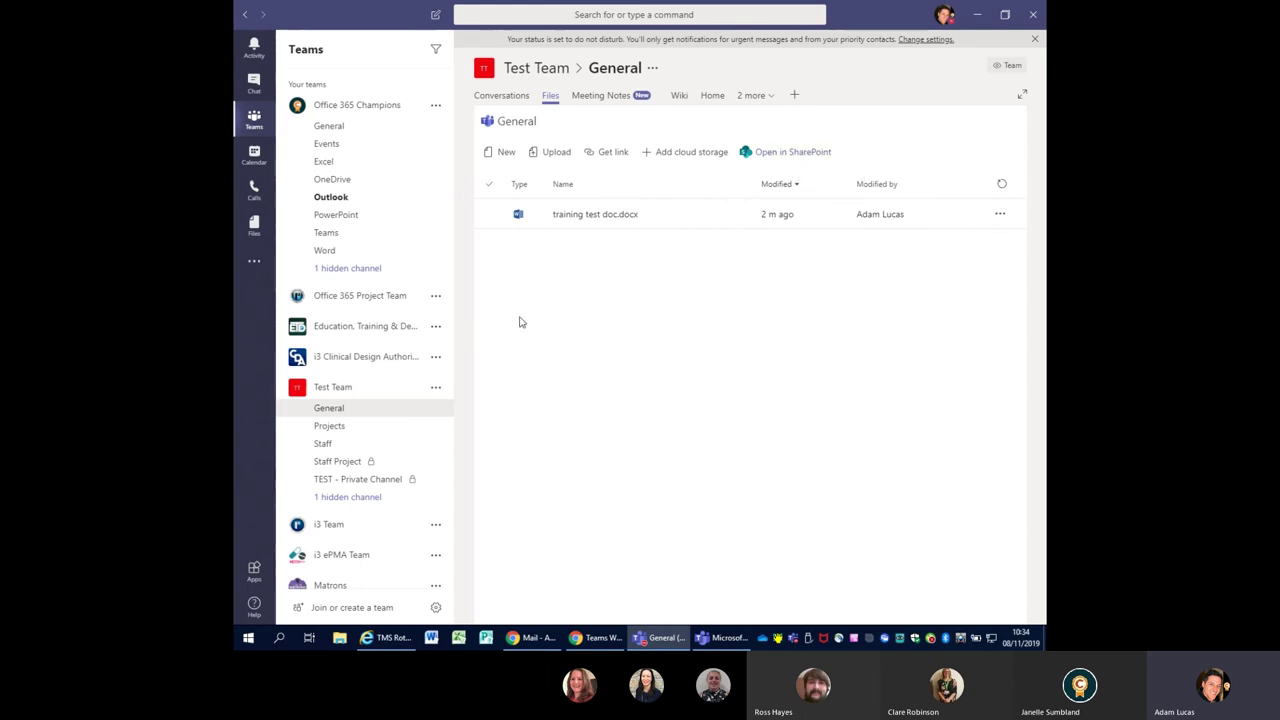
left_click(607, 96)
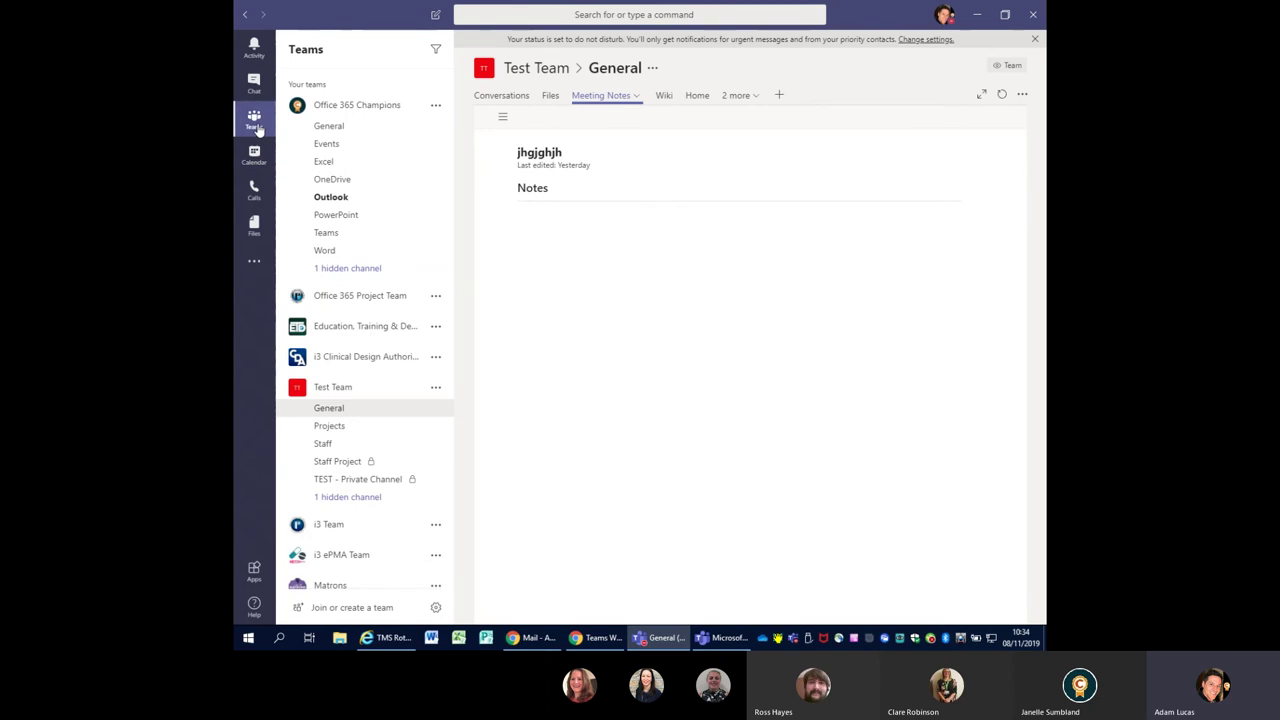
Start shared notes in the live meeting and type 'dfgdfgdfgdfgdfgdfg' into the first note
left_click(722, 637)
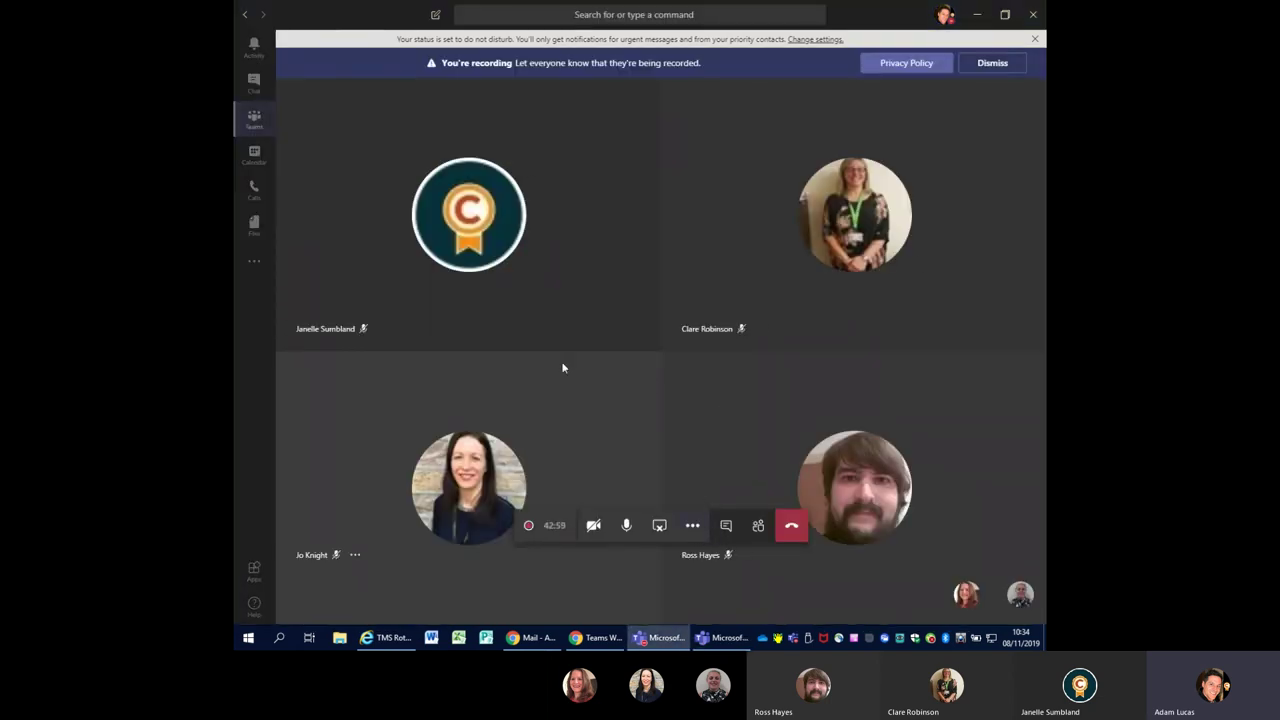
left_click(692, 525)
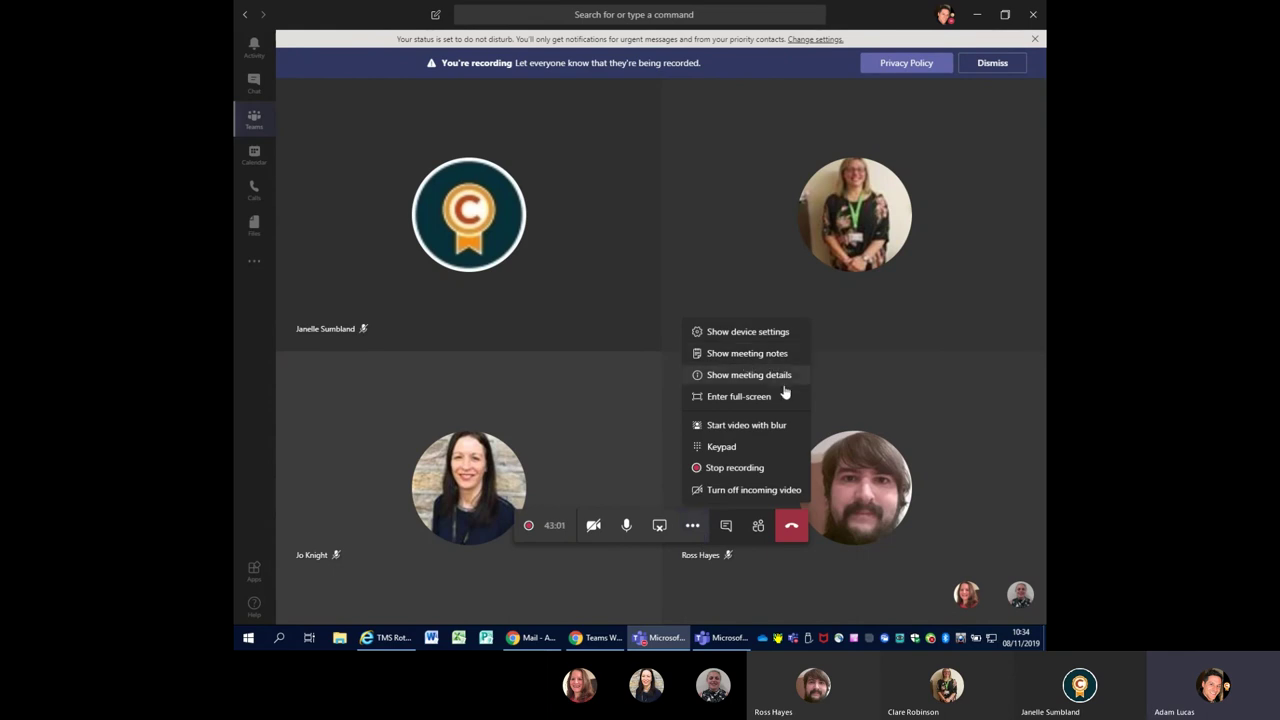
left_click(747, 357)
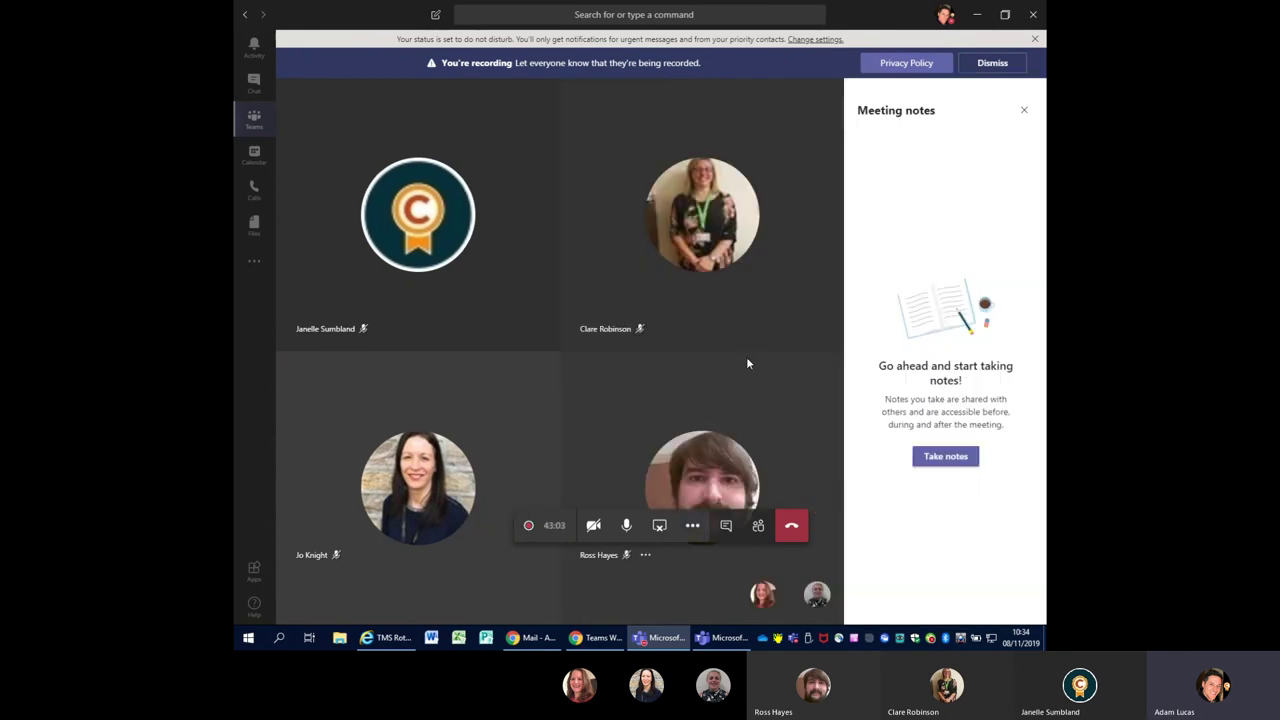
left_click(952, 462)
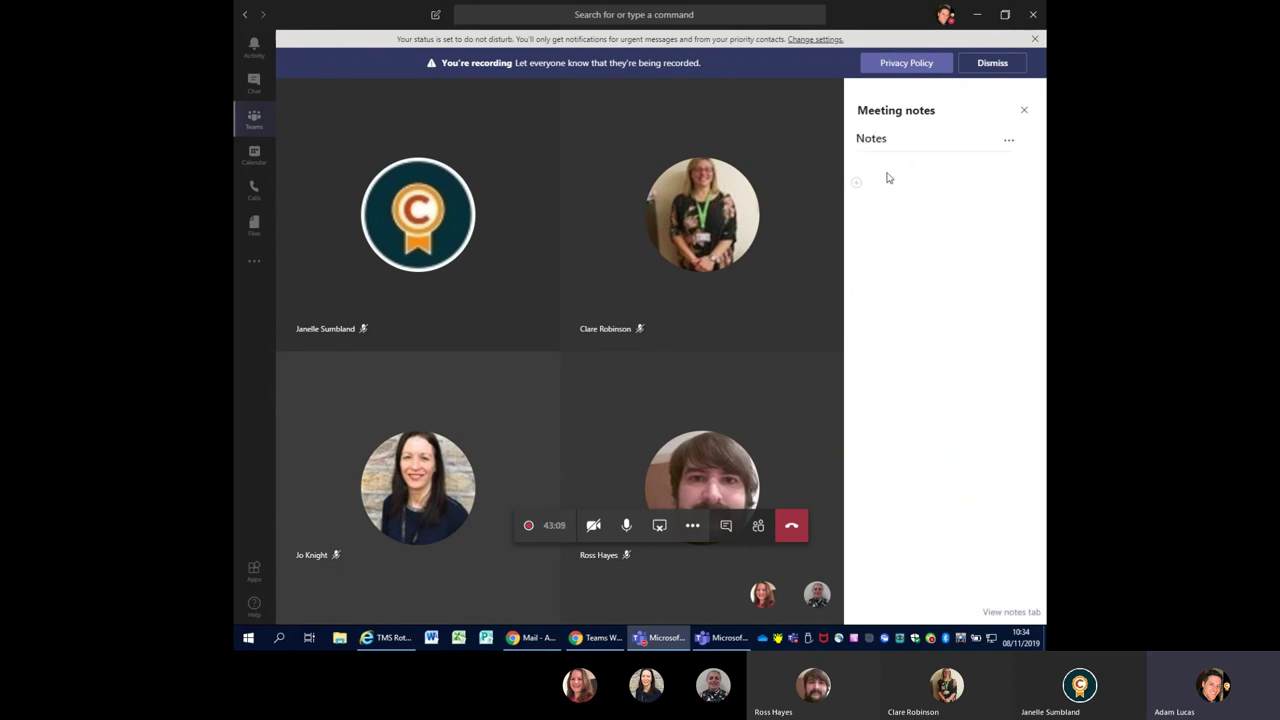
left_click(888, 139)
type("dfgdfgdfgdfgdfgd")
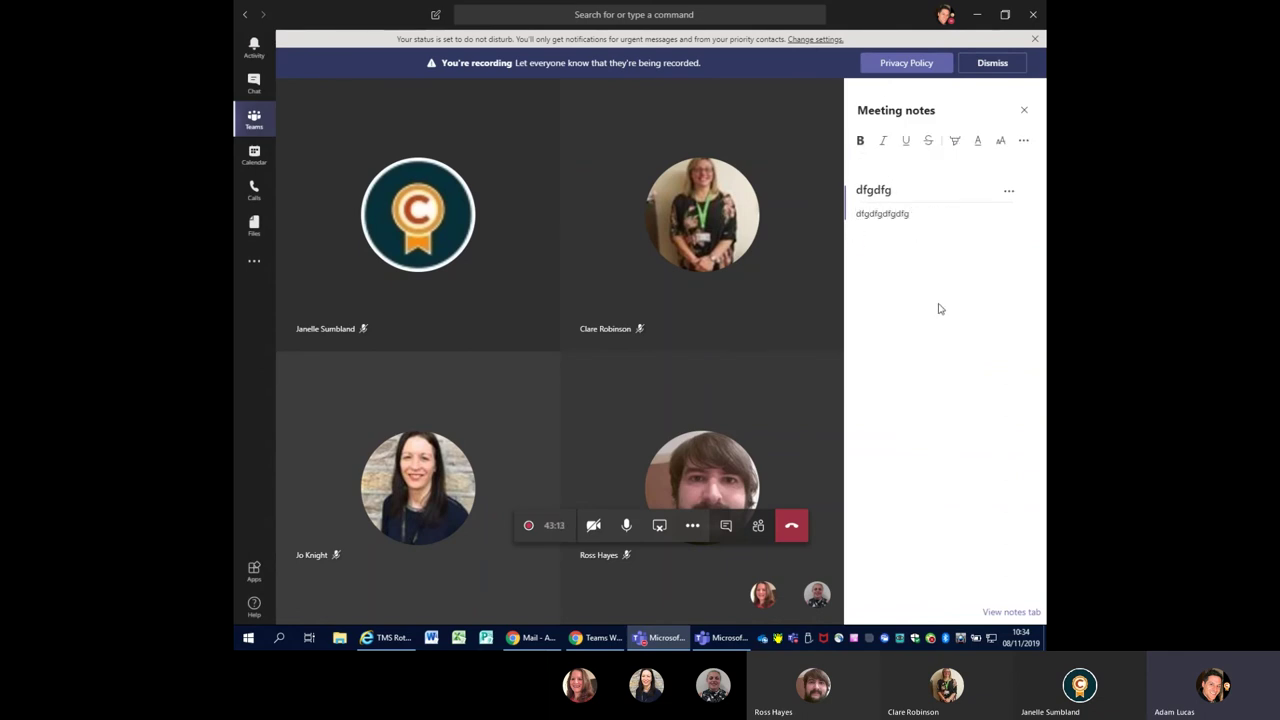
type("fg")
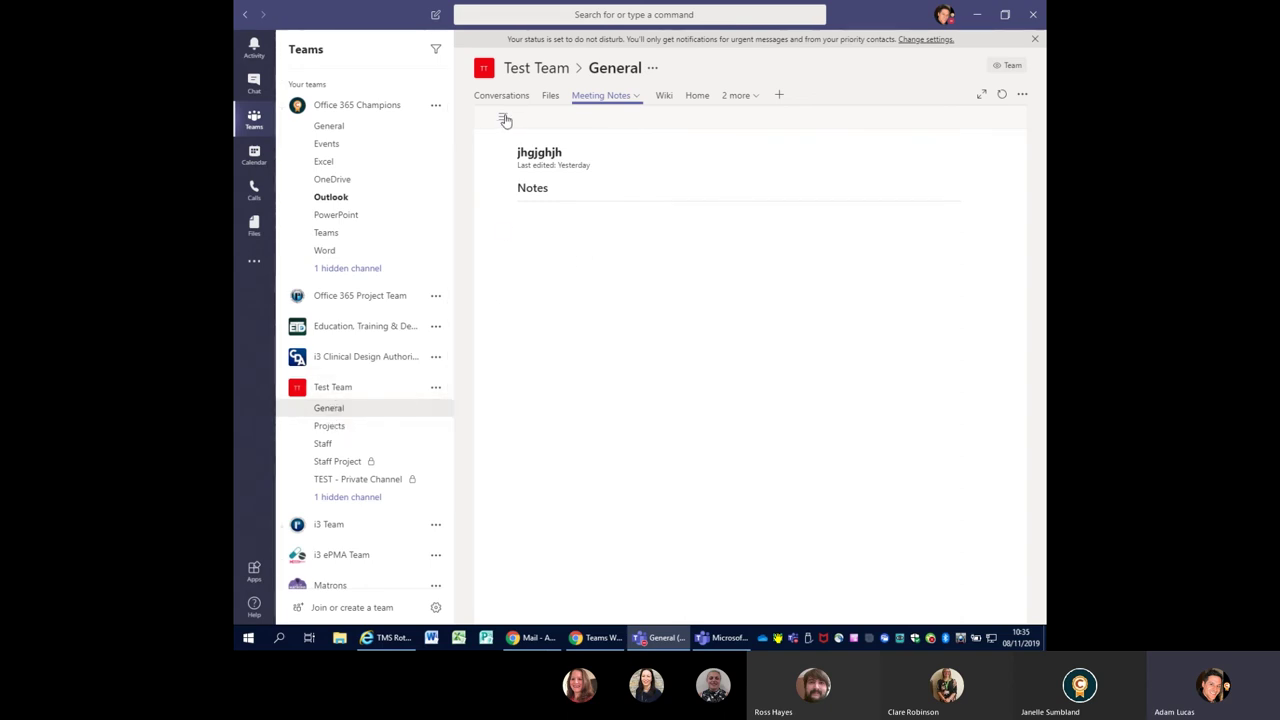
Add a wiki section titled 'Sectrion' with body text 'Add c'
left_click(662, 100)
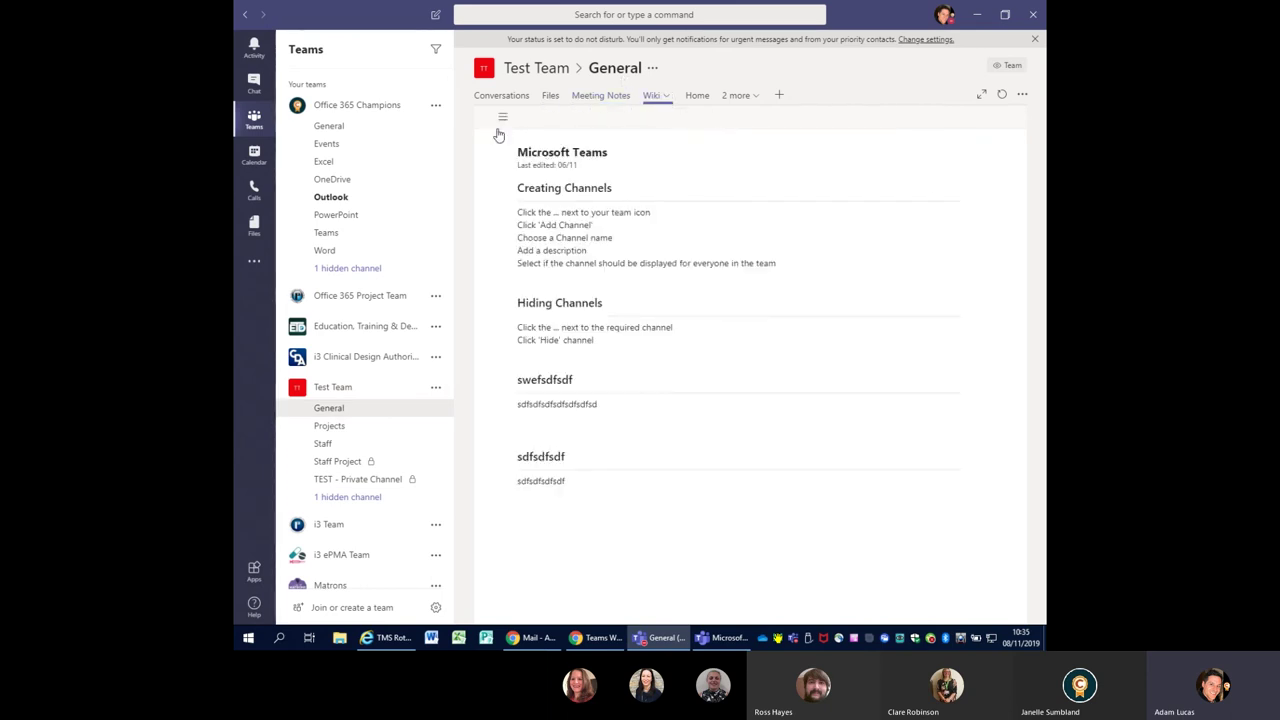
left_click(504, 121)
left_click(506, 501)
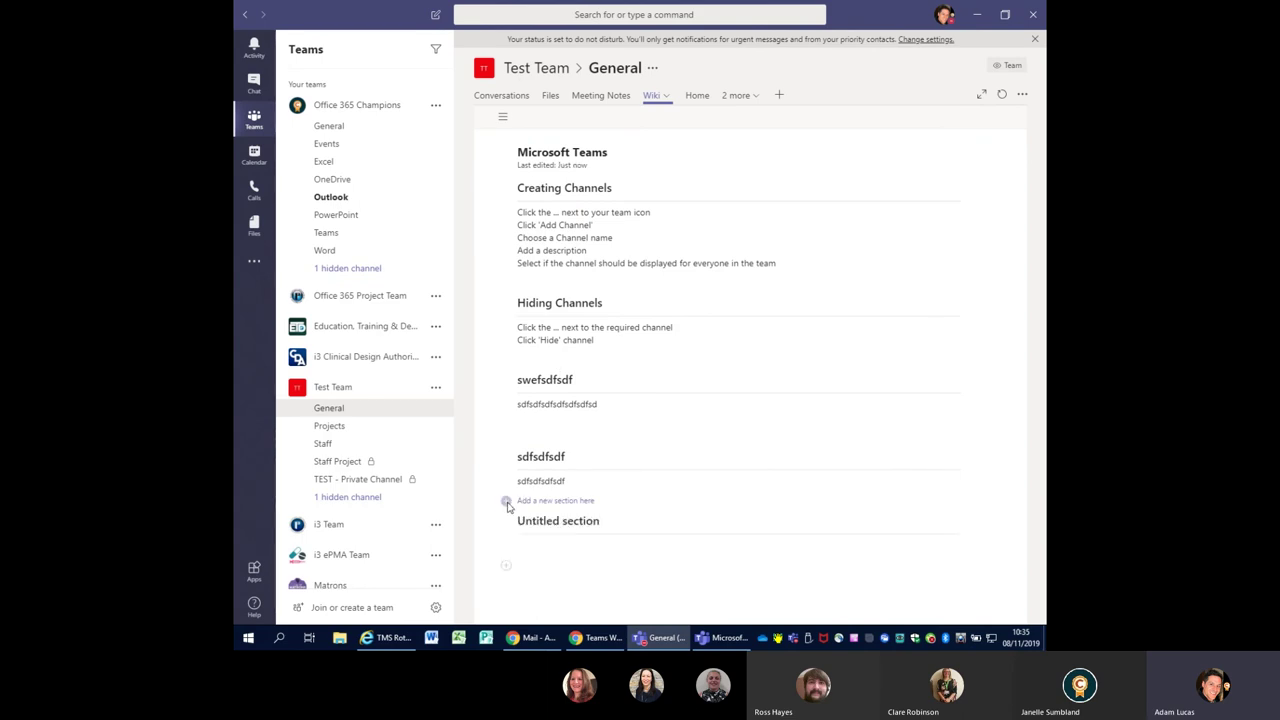
left_click(557, 517)
type("Sectrion")
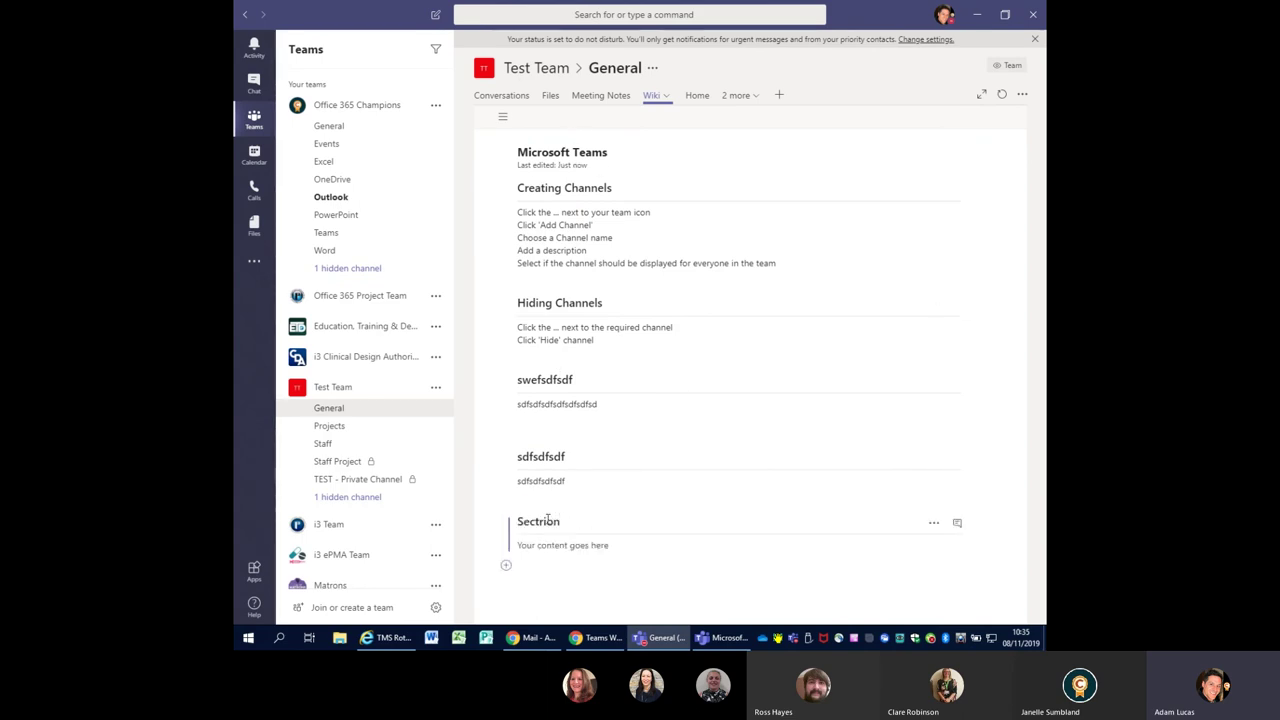
left_click(557, 547)
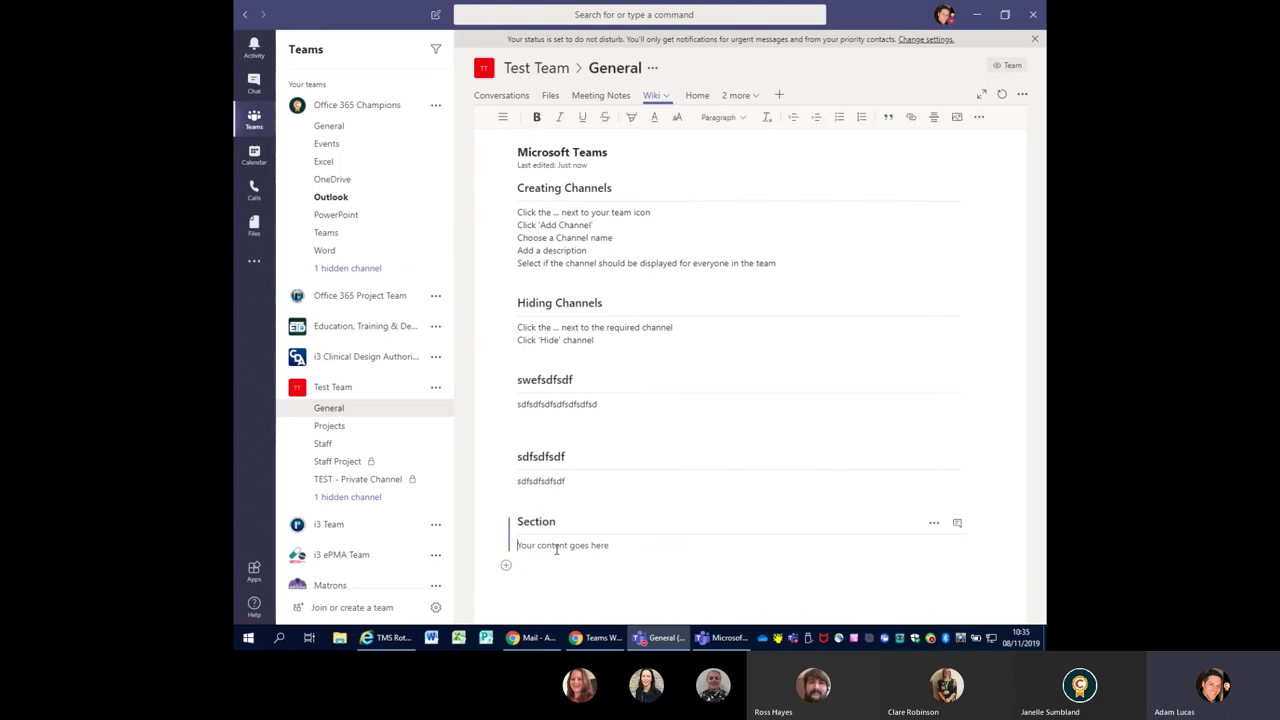
type("Add content")
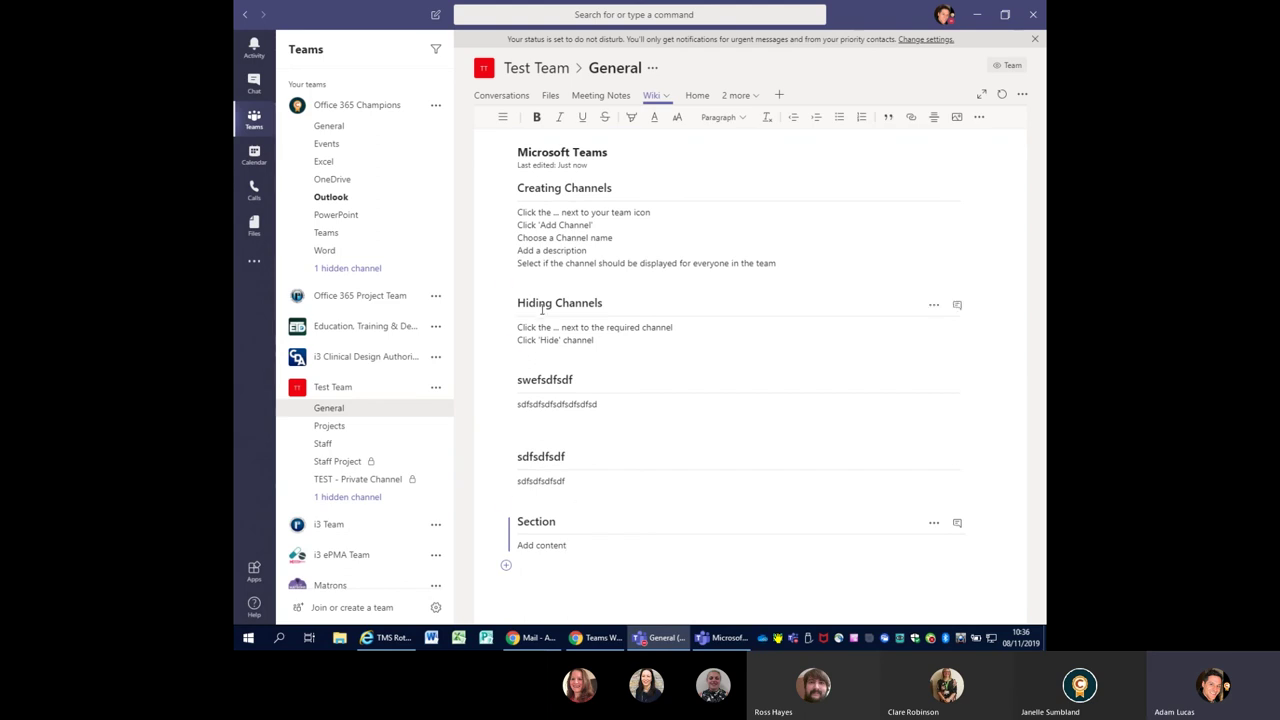
Check the Wiki tab's options, then bring up Add a tab for the channel
left_click(665, 96)
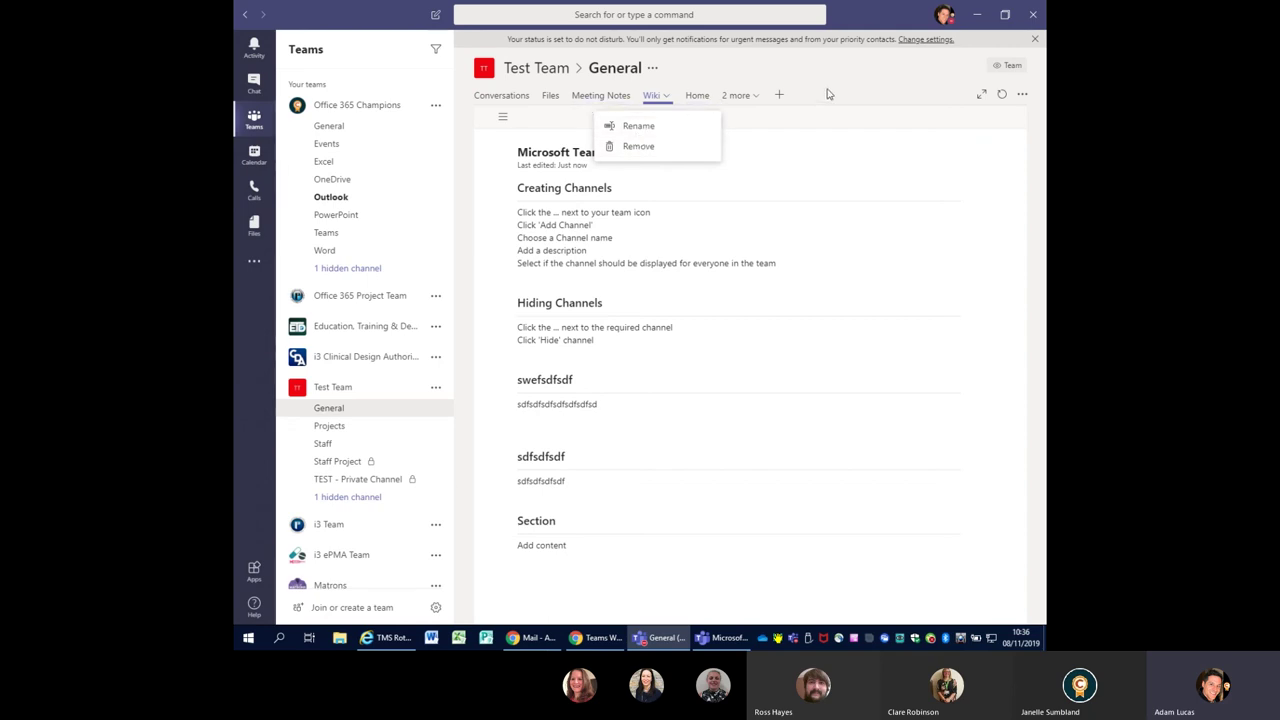
left_click(845, 160)
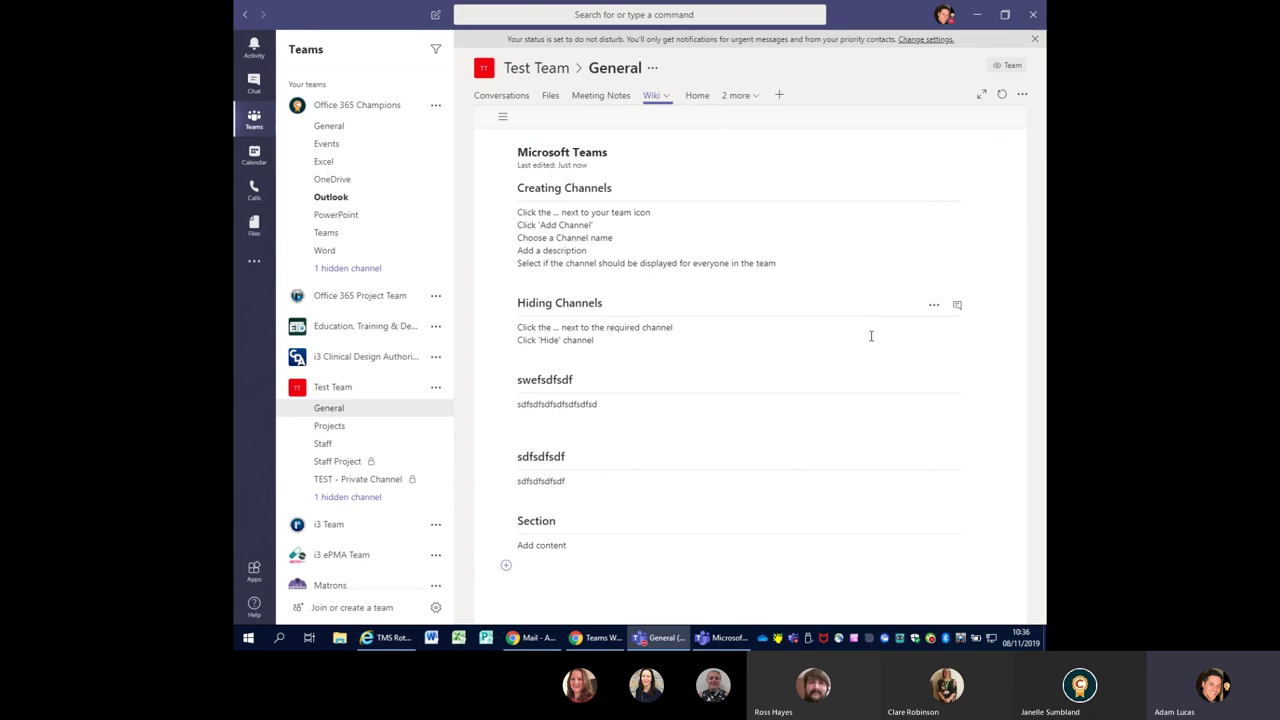
left_click(780, 96)
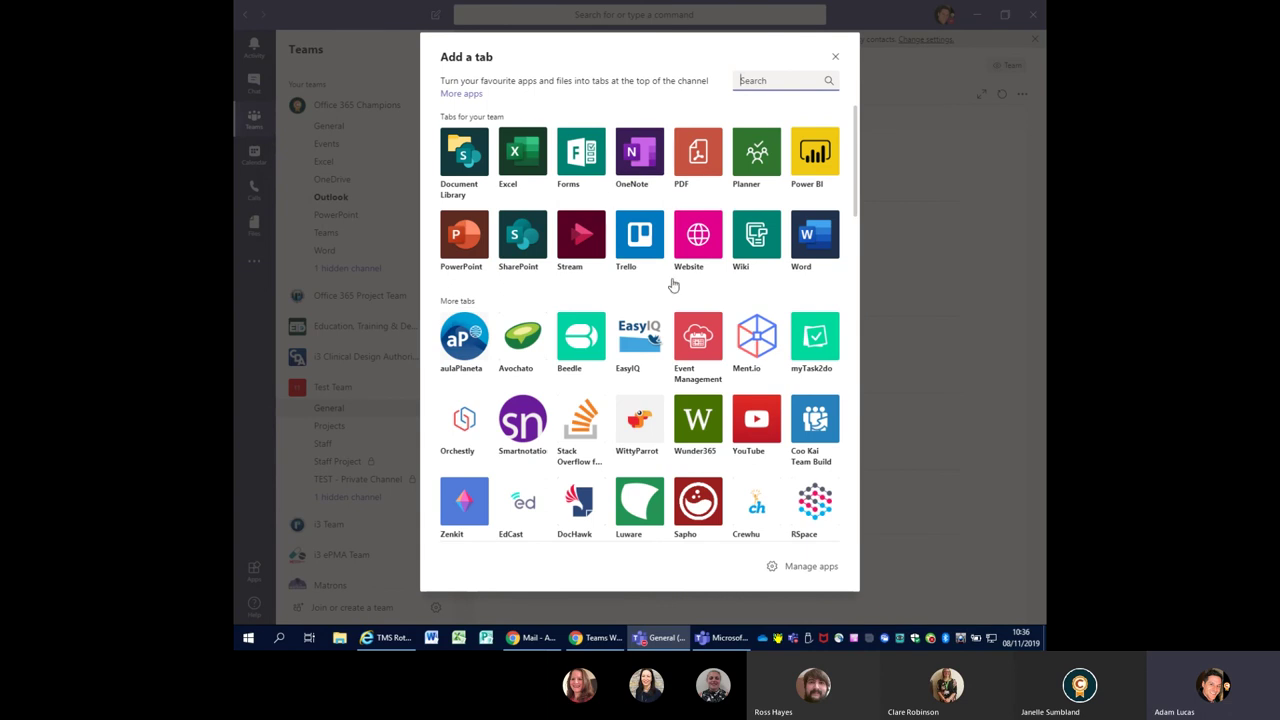
Save a Forms tab showing the existing Web Session Feedback Form
left_click(582, 158)
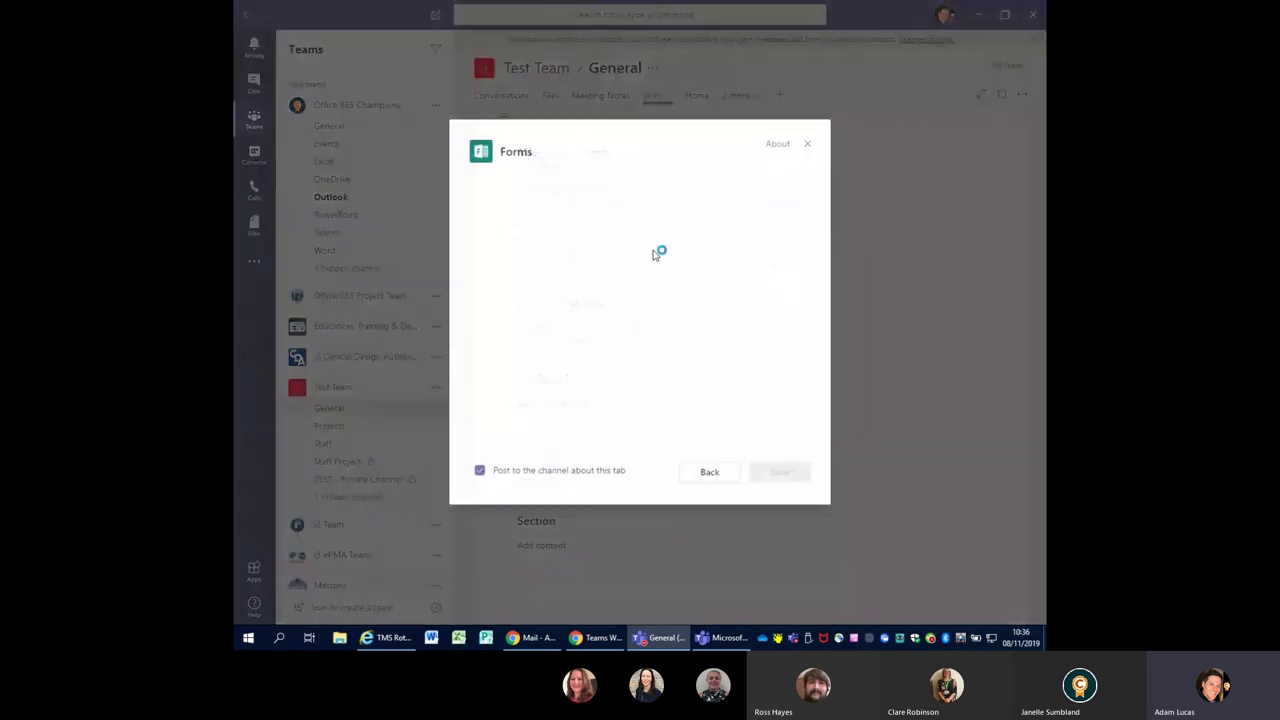
left_click(473, 234)
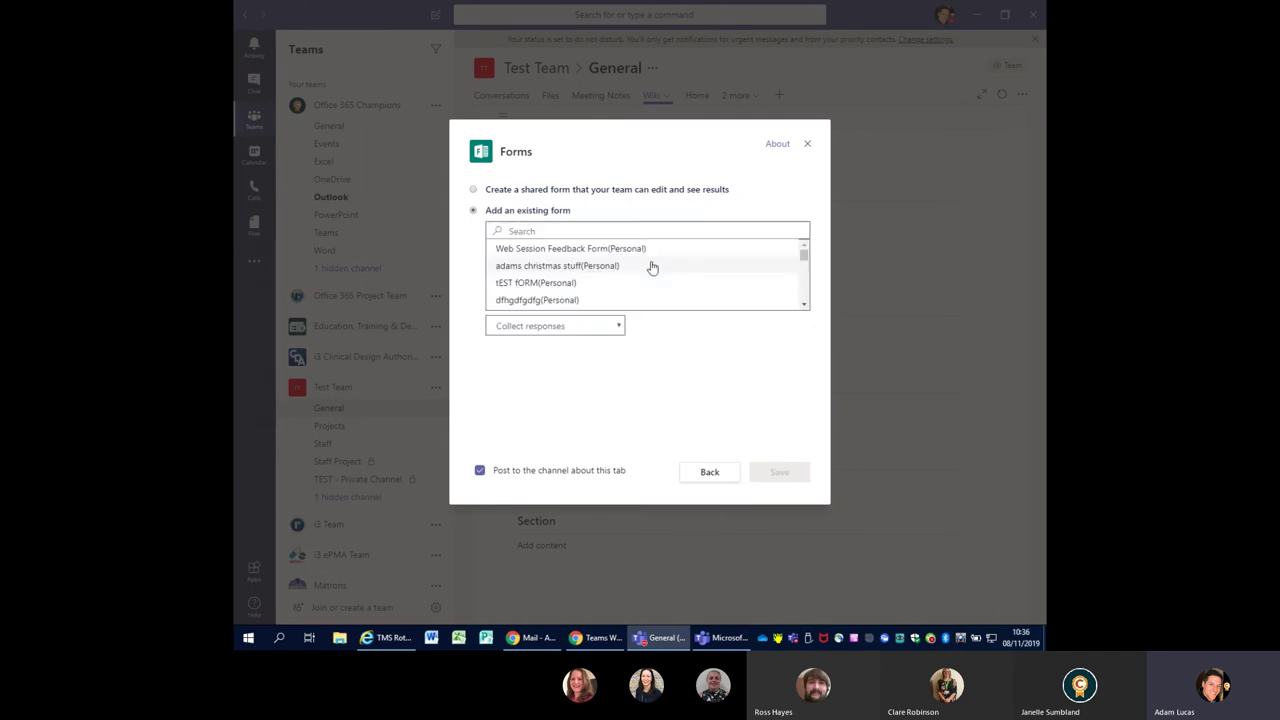
left_click(551, 250)
left_click(780, 473)
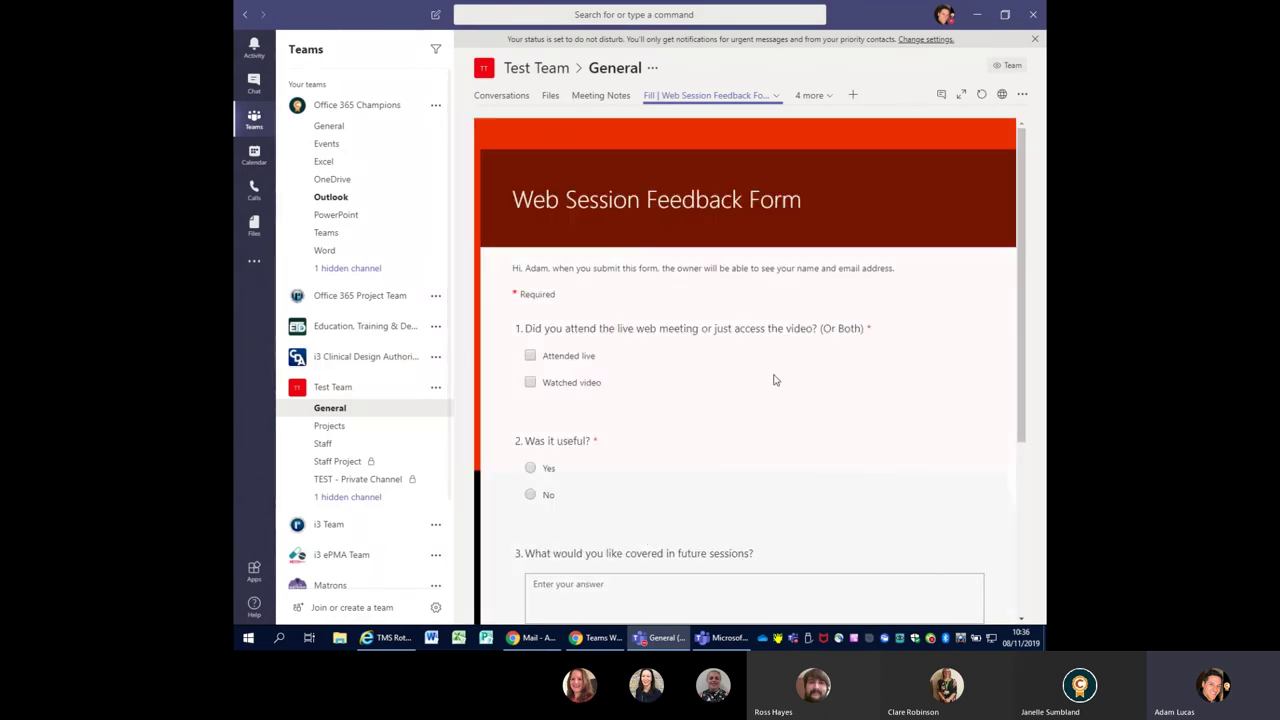
Submit the feedback form: attended live, useful Yes, answer 'cvbcvbcvbcv', and a four-star rating
left_click(530, 357)
scroll(540, 400, "down", 1)
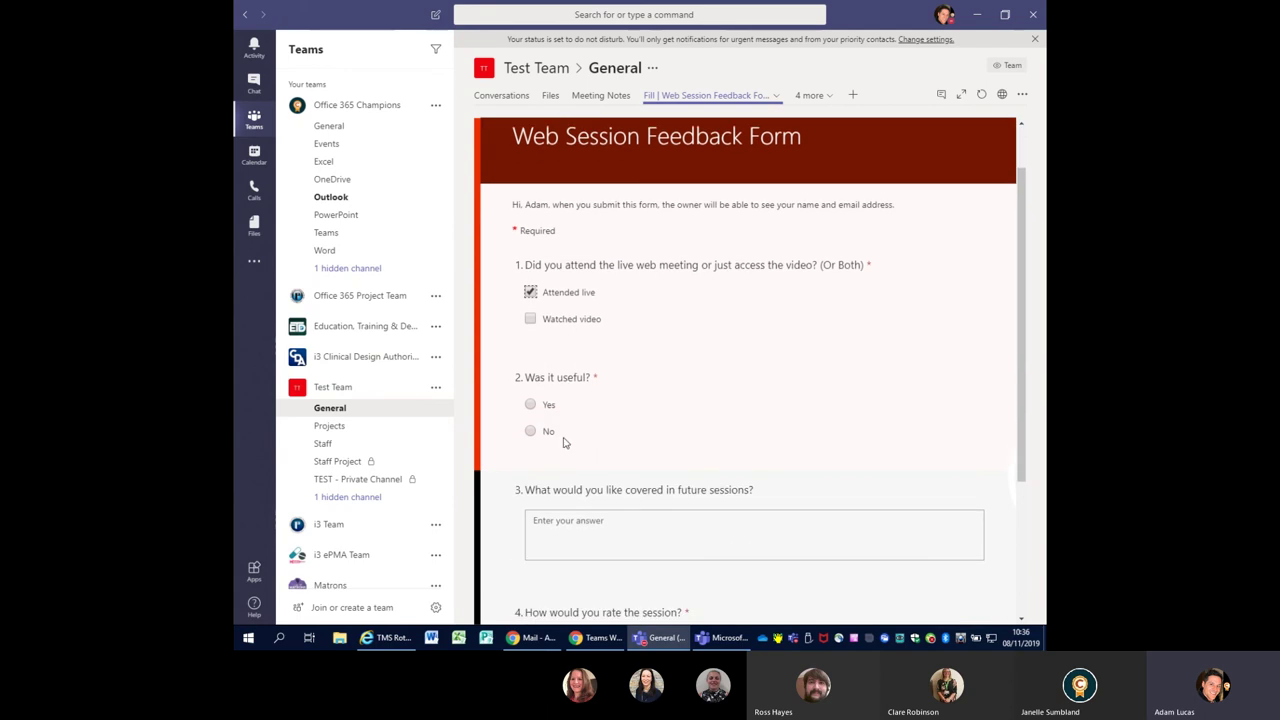
left_click(530, 404)
left_click(611, 531)
type("cvbcvbcvbcv")
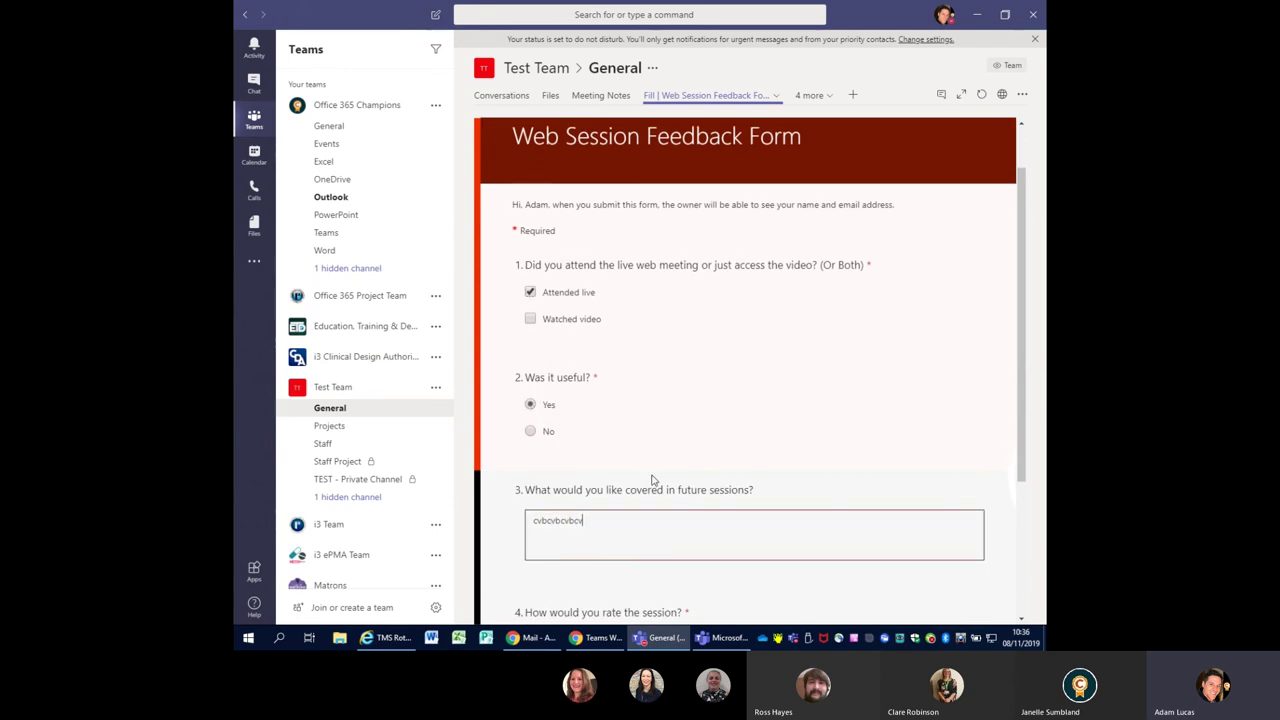
scroll(600, 500, "down", 3)
left_click(609, 451)
left_click(589, 520)
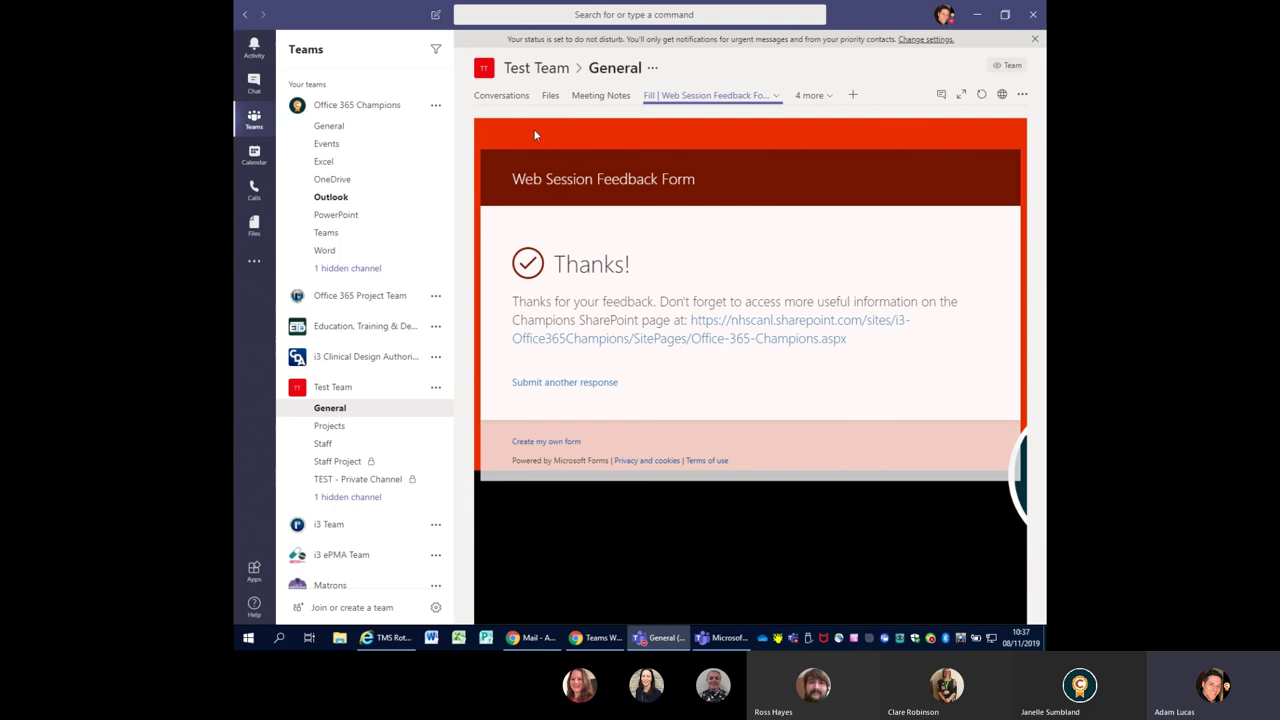
left_click(851, 94)
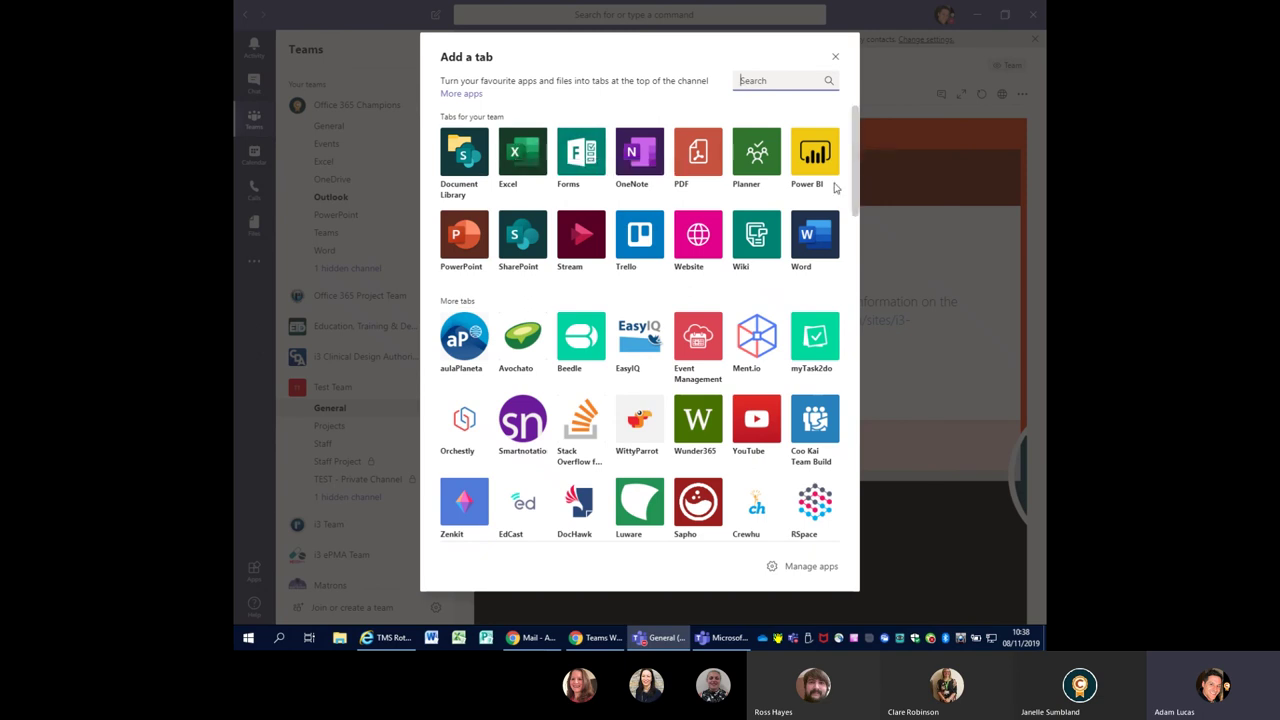
scroll(712, 358, "down", 2)
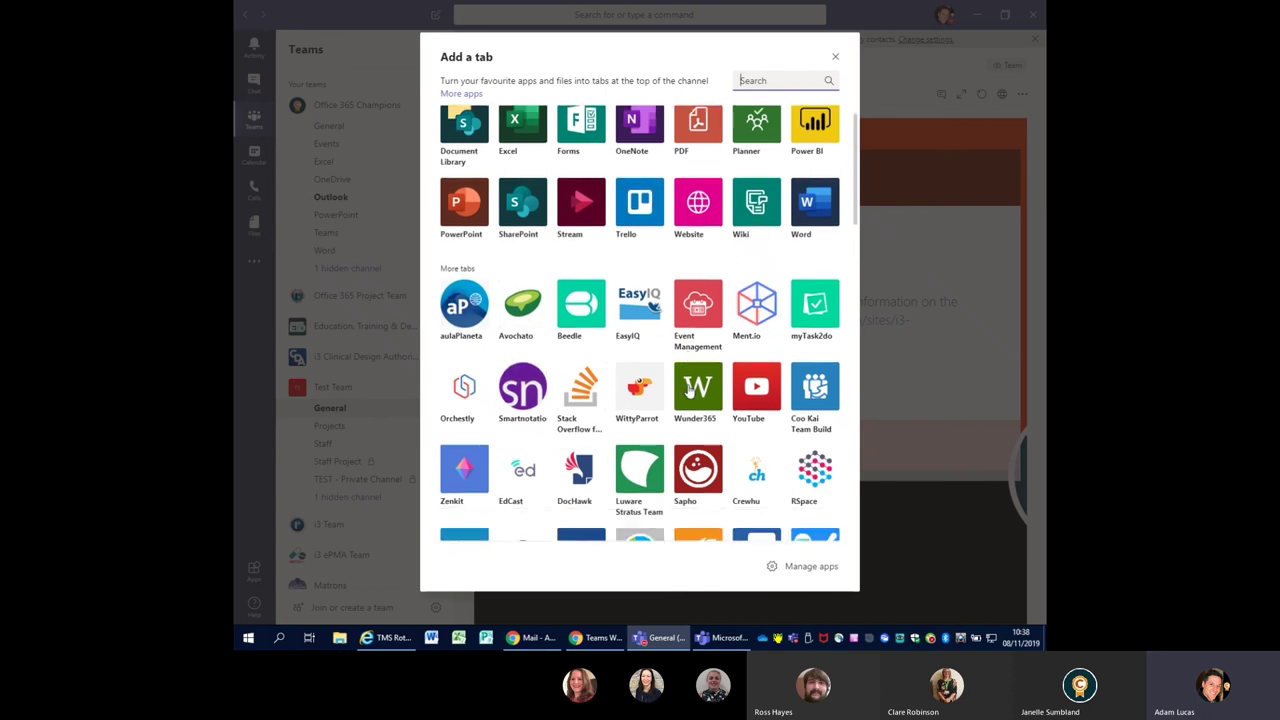
scroll(688, 392, "down", 12)
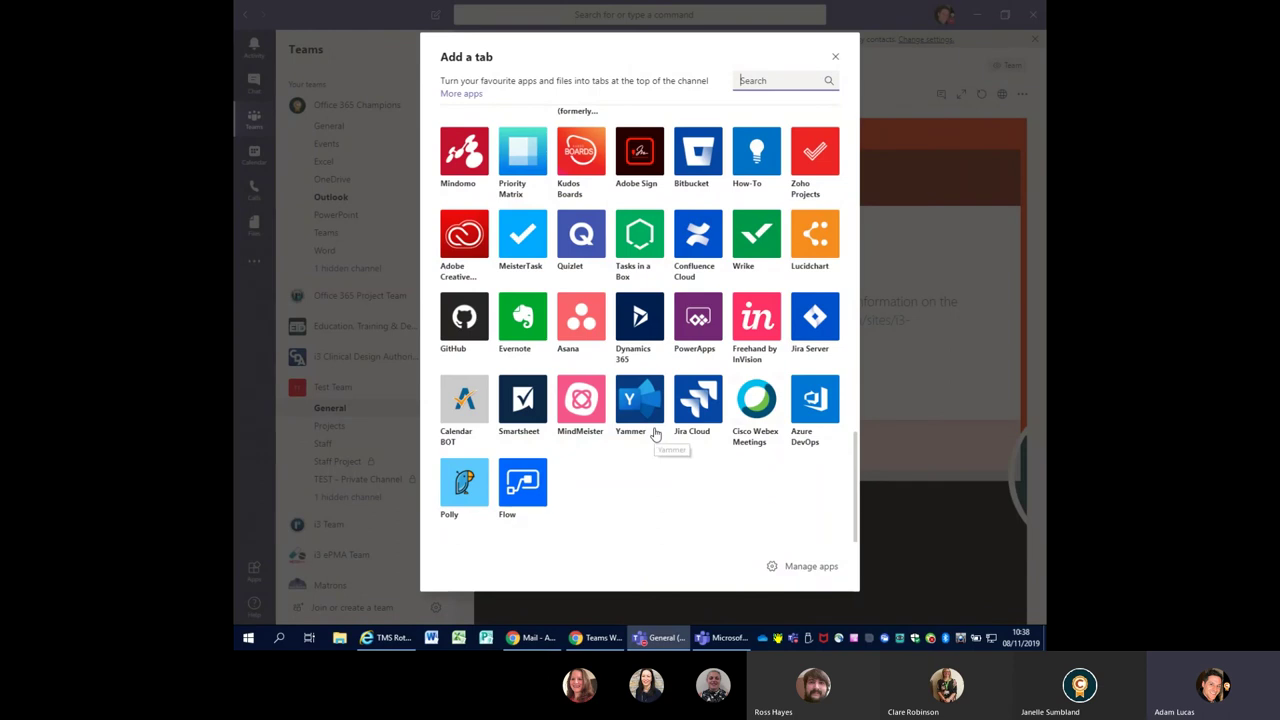
scroll(655, 433, "up", 3)
scroll(655, 433, "up", 5)
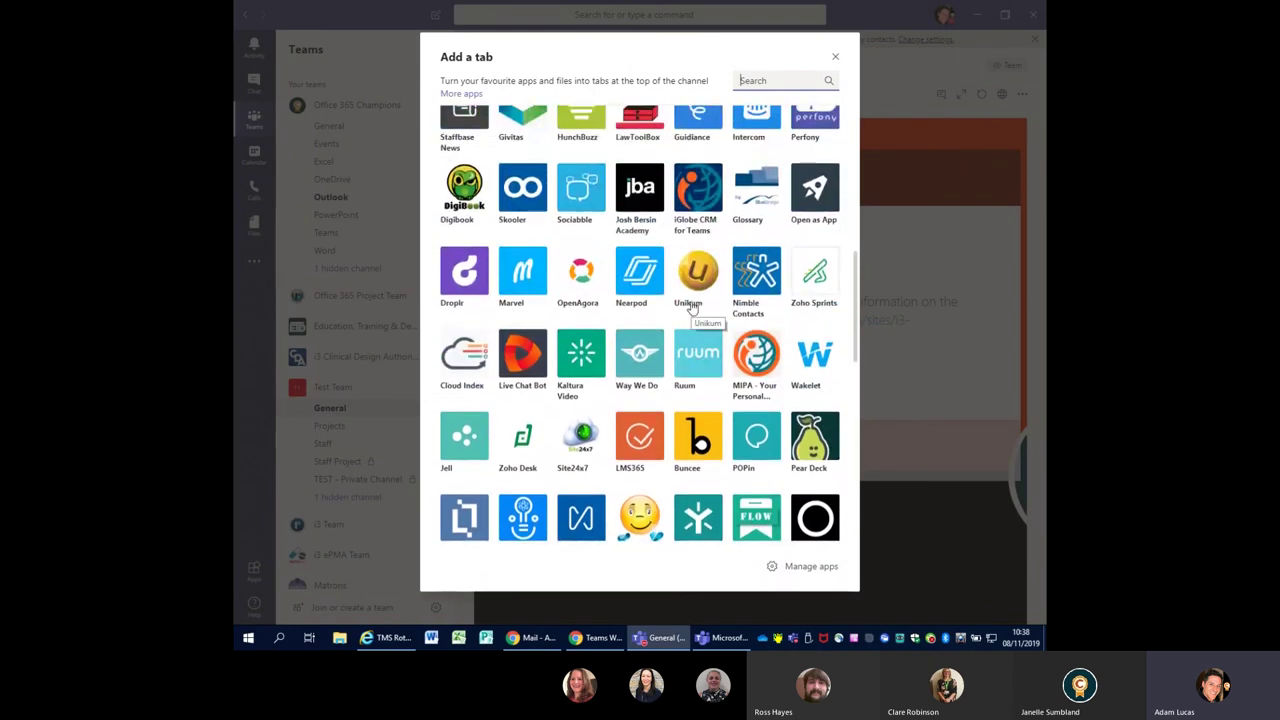
scroll(690, 310, "up", 5)
scroll(694, 311, "up", 2)
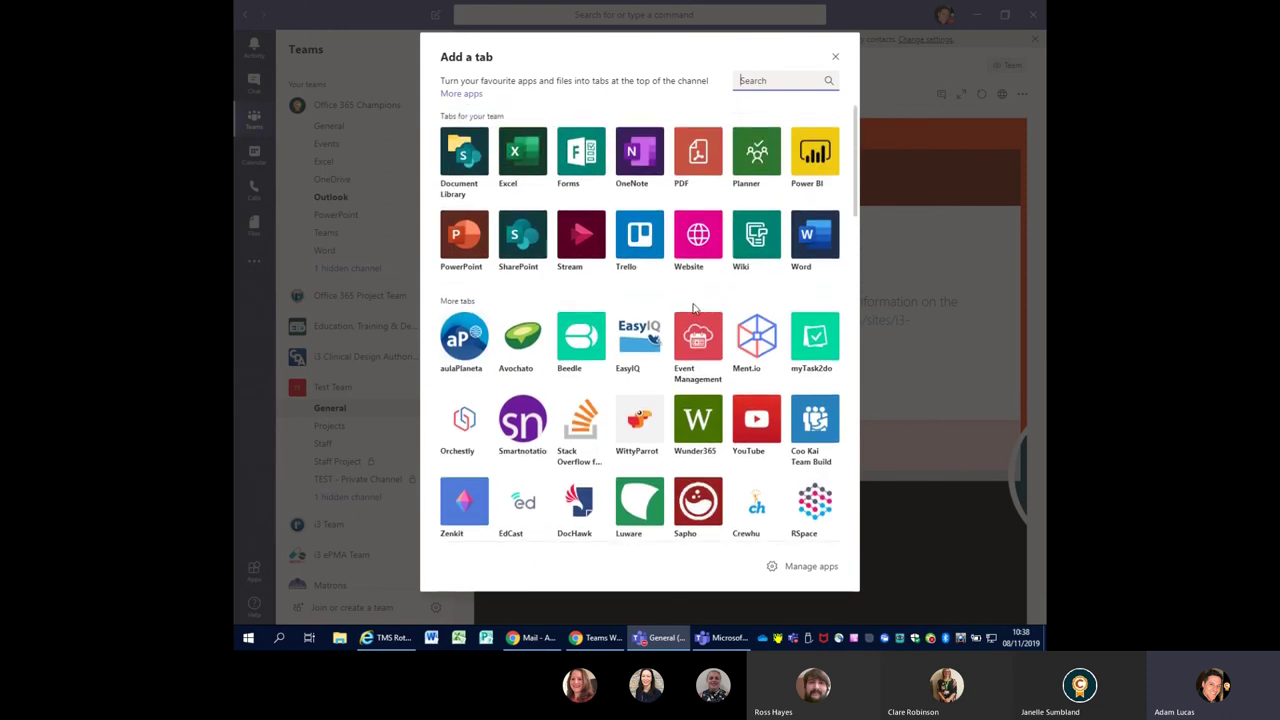
left_click(835, 56)
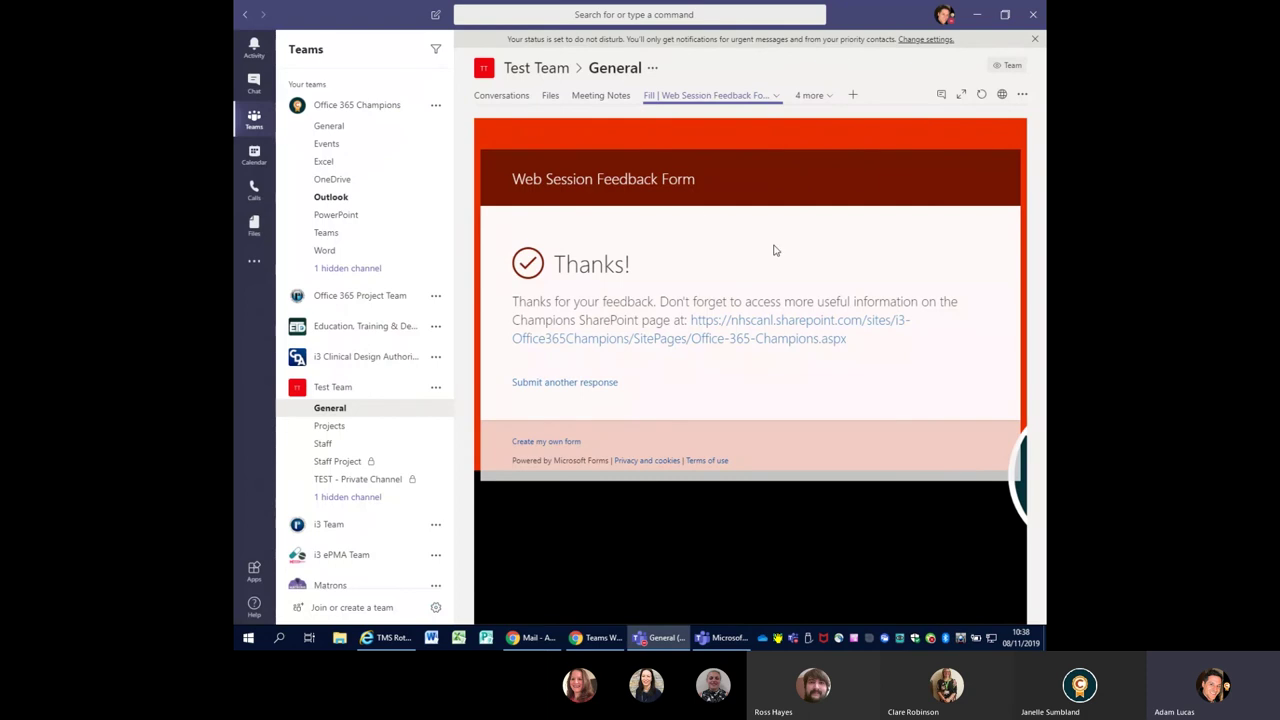
Expand and restore the Meeting Notes page, then open the Education, Training & Development Team's General channel
left_click(604, 97)
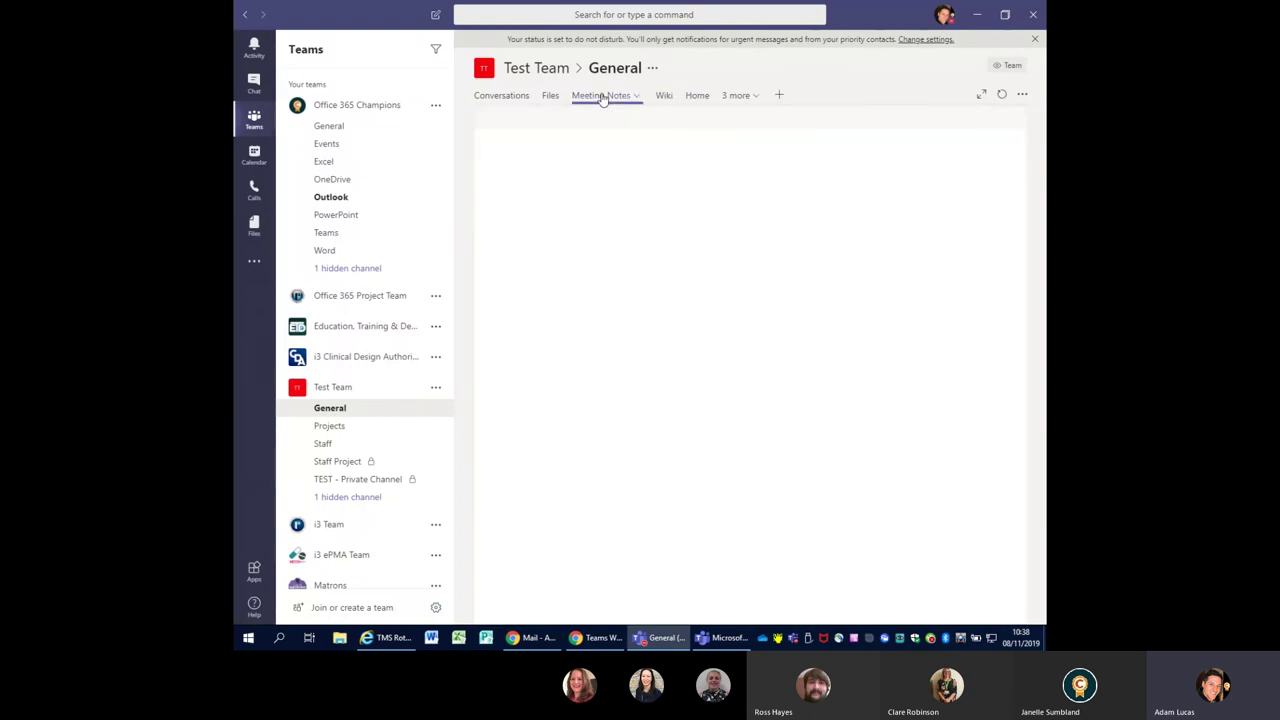
left_click(981, 96)
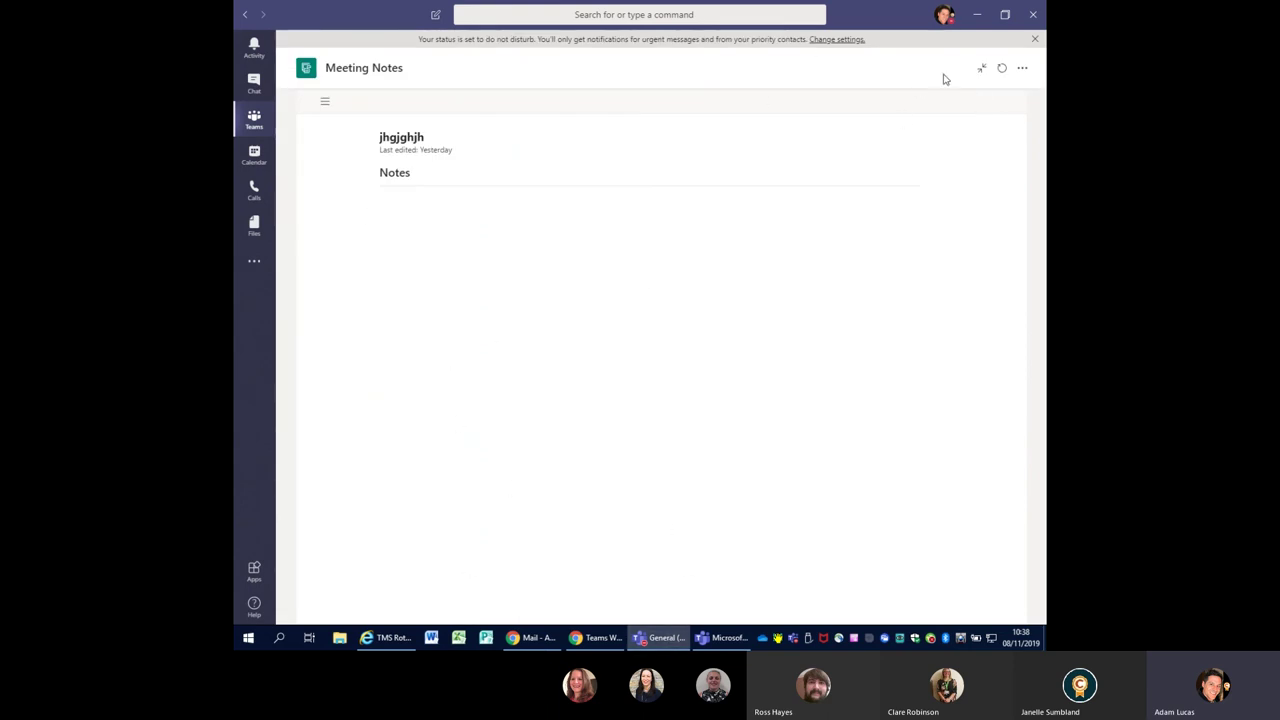
left_click(981, 68)
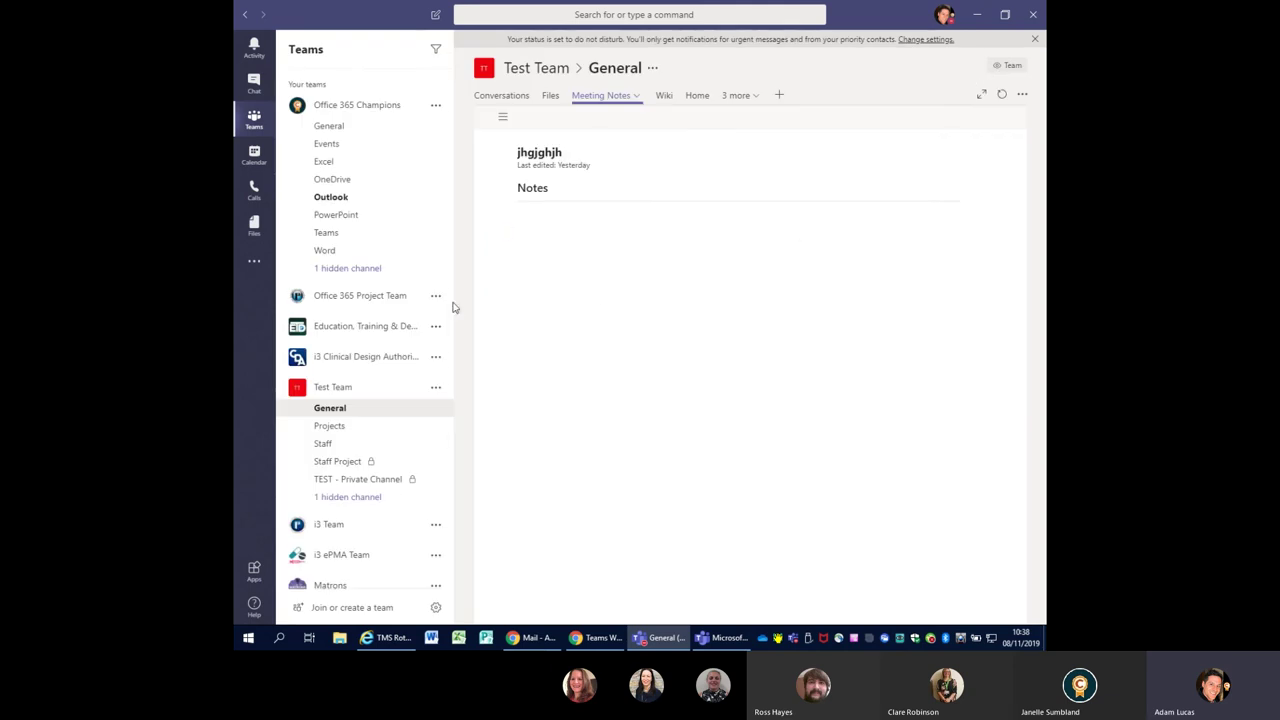
left_click(338, 330)
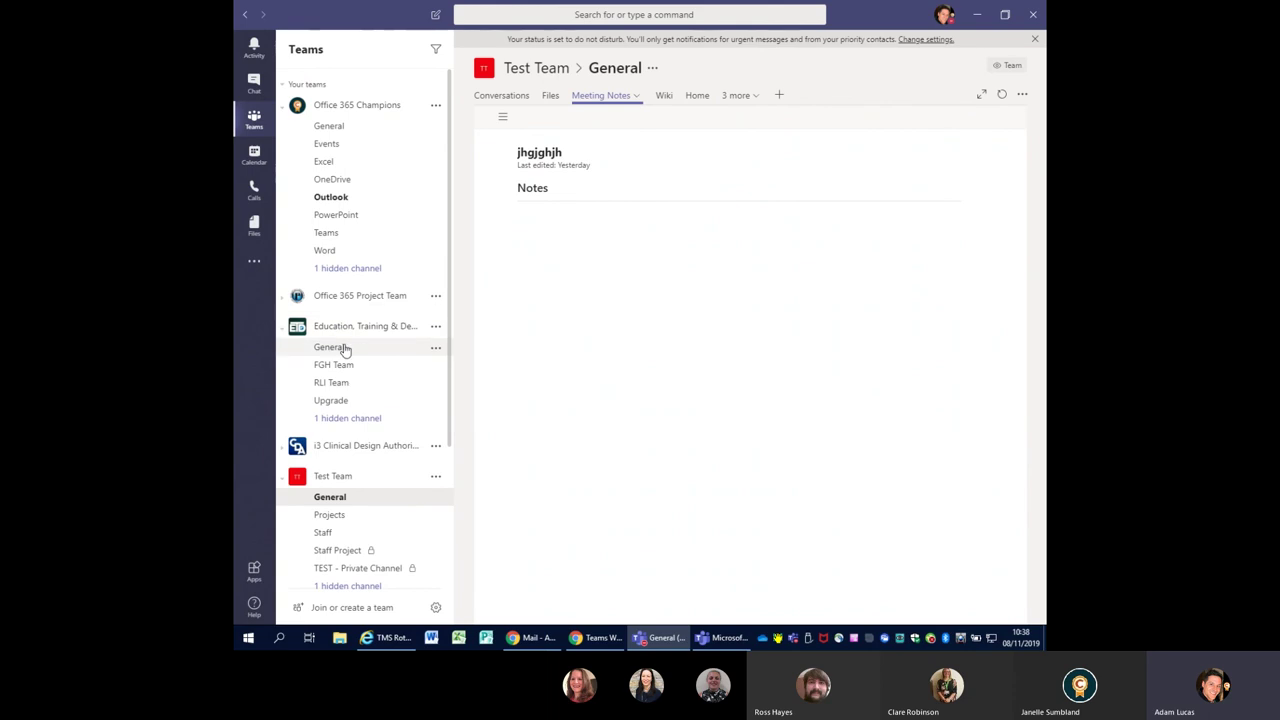
left_click(327, 350)
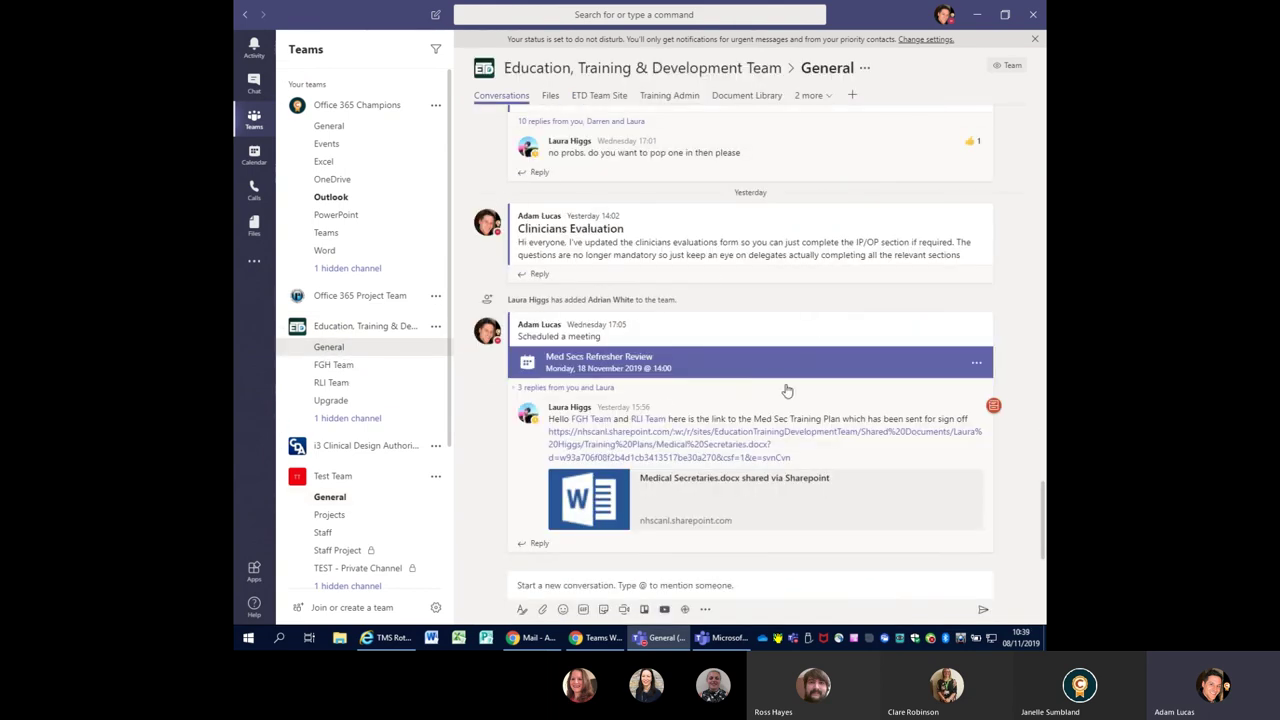
Browse the ETD Team Site page full-window, then open the team's RLI Team channel
left_click(608, 96)
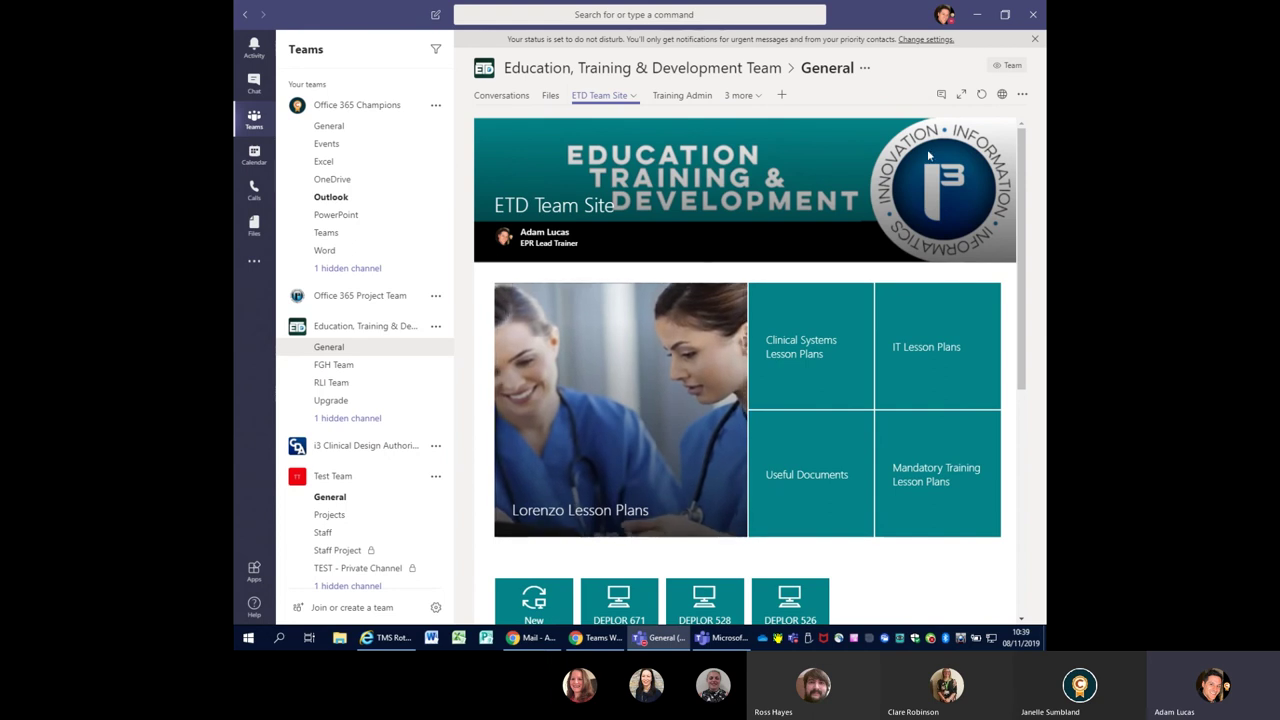
left_click(962, 95)
scroll(487, 366, "down", 3)
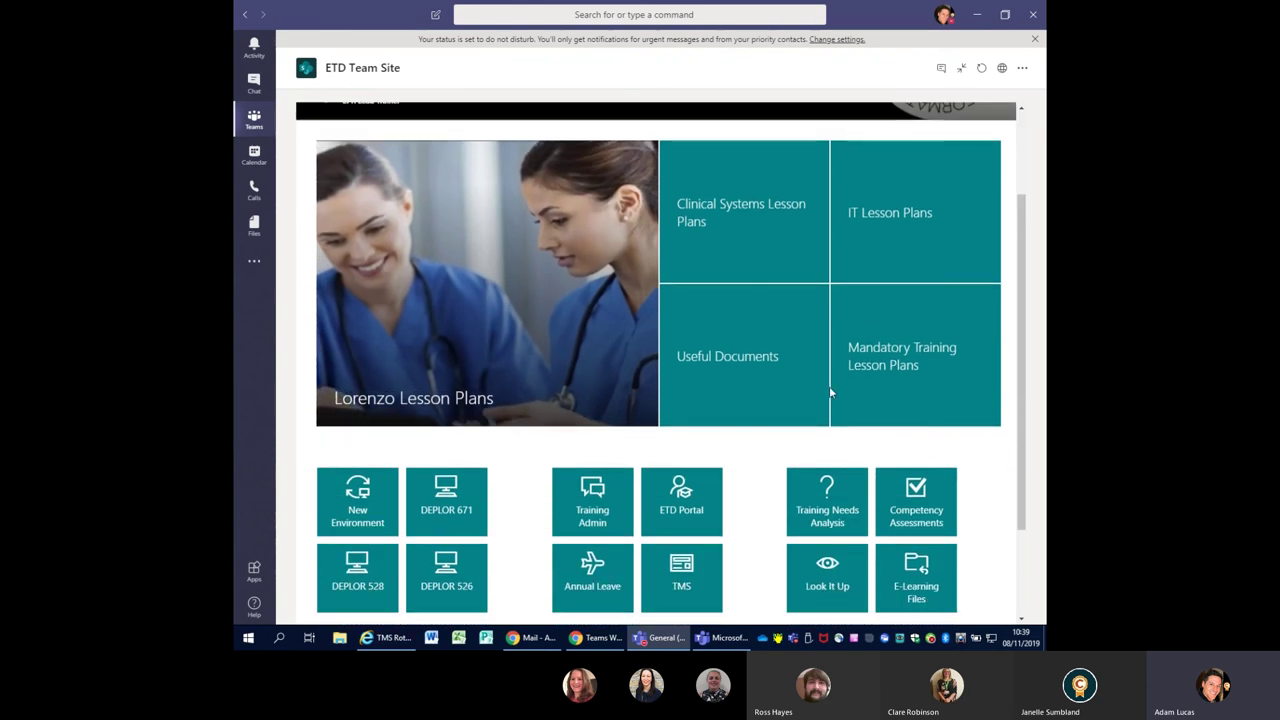
scroll(505, 400, "down", 3)
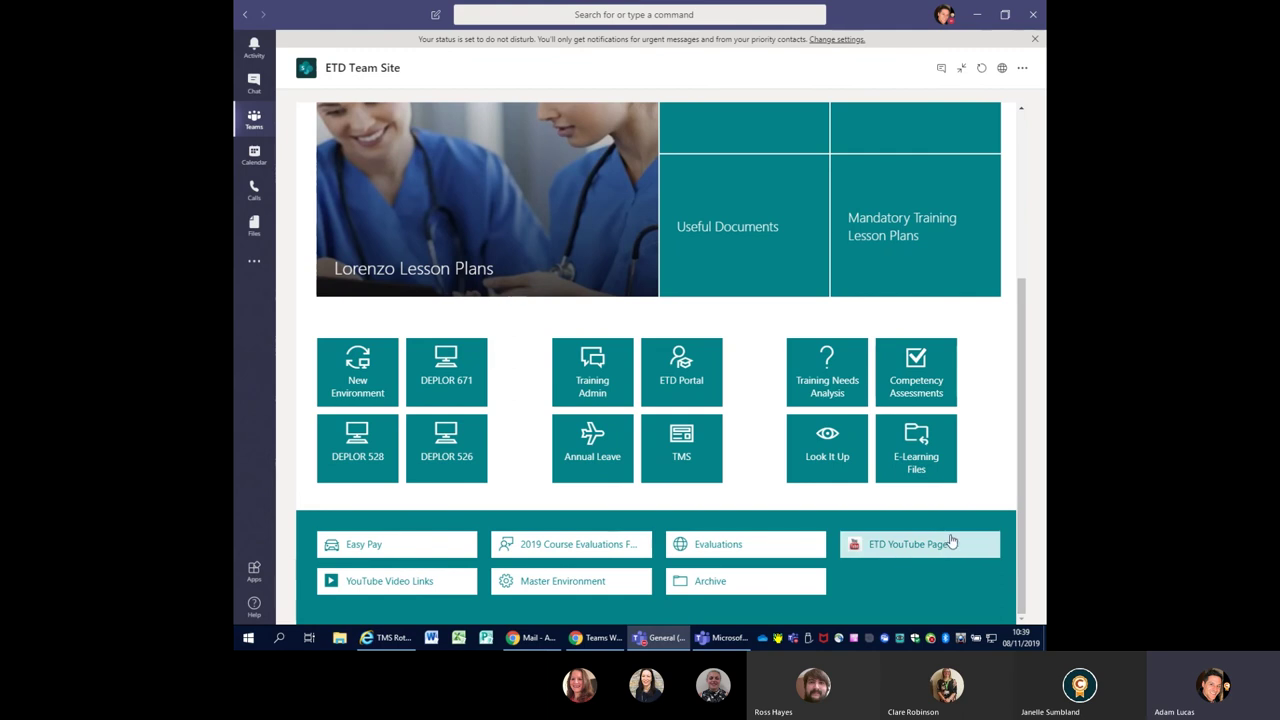
scroll(715, 516, "up", 5)
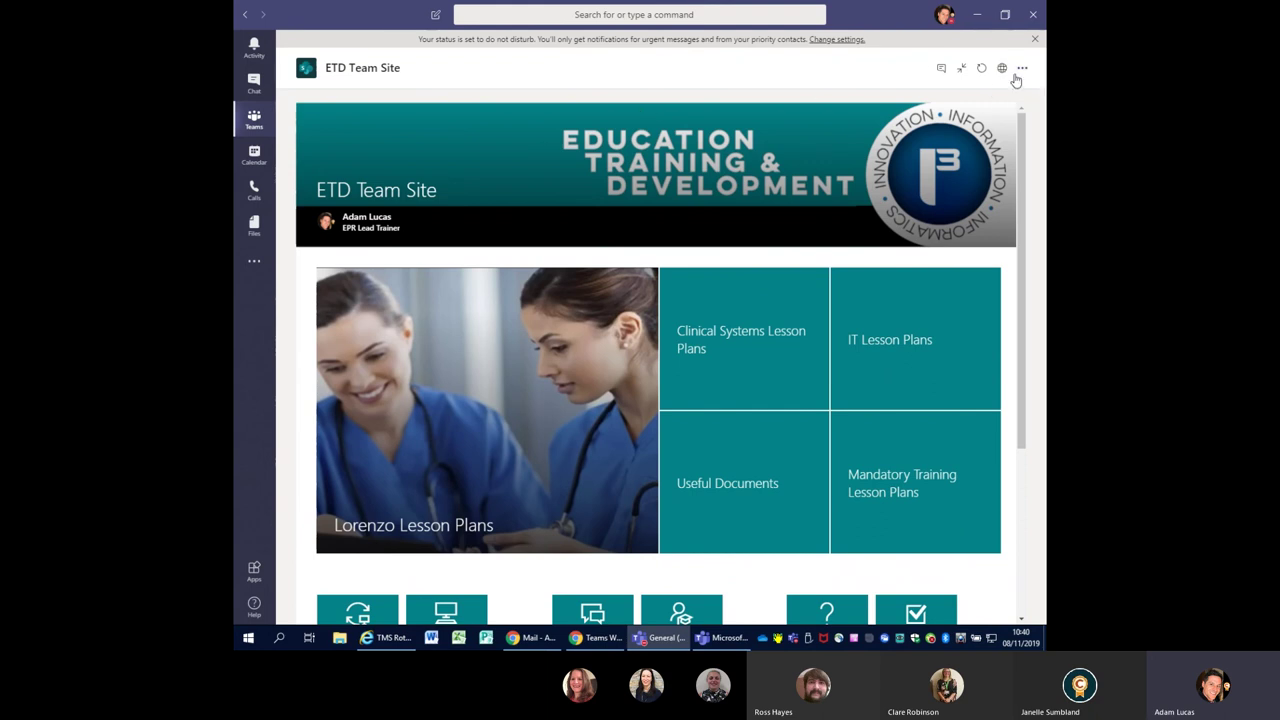
left_click(963, 70)
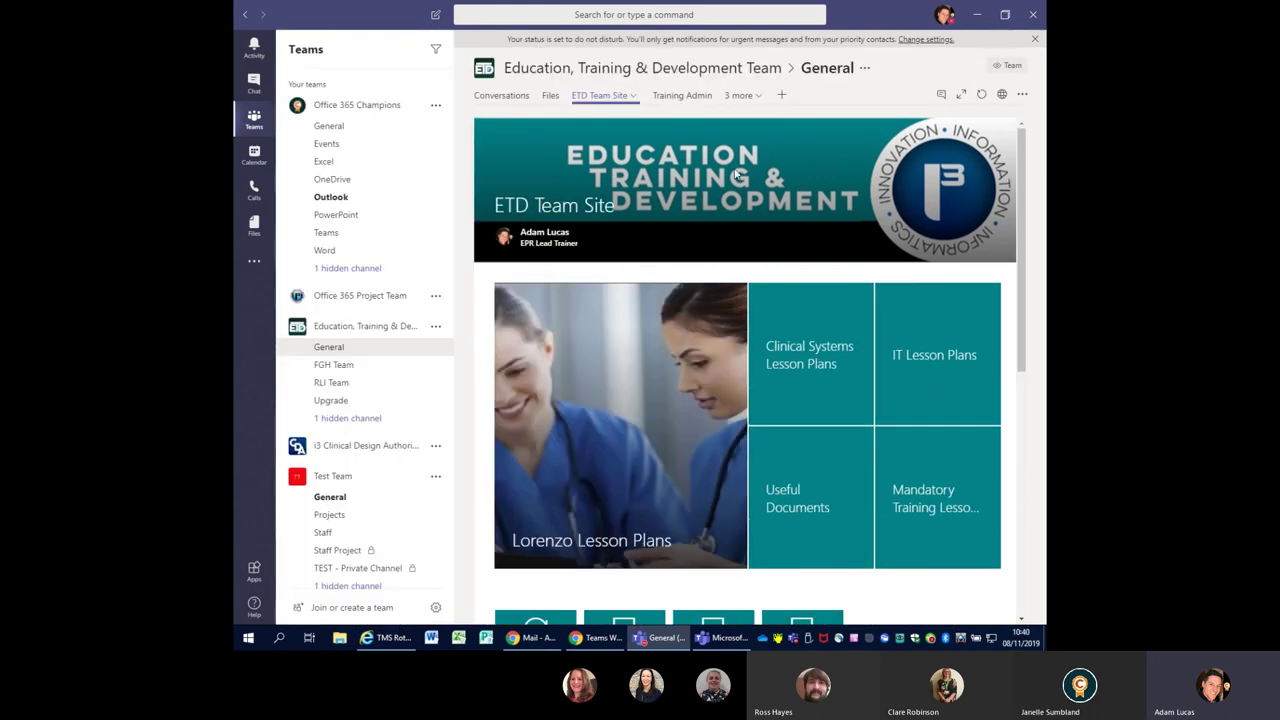
left_click(740, 96)
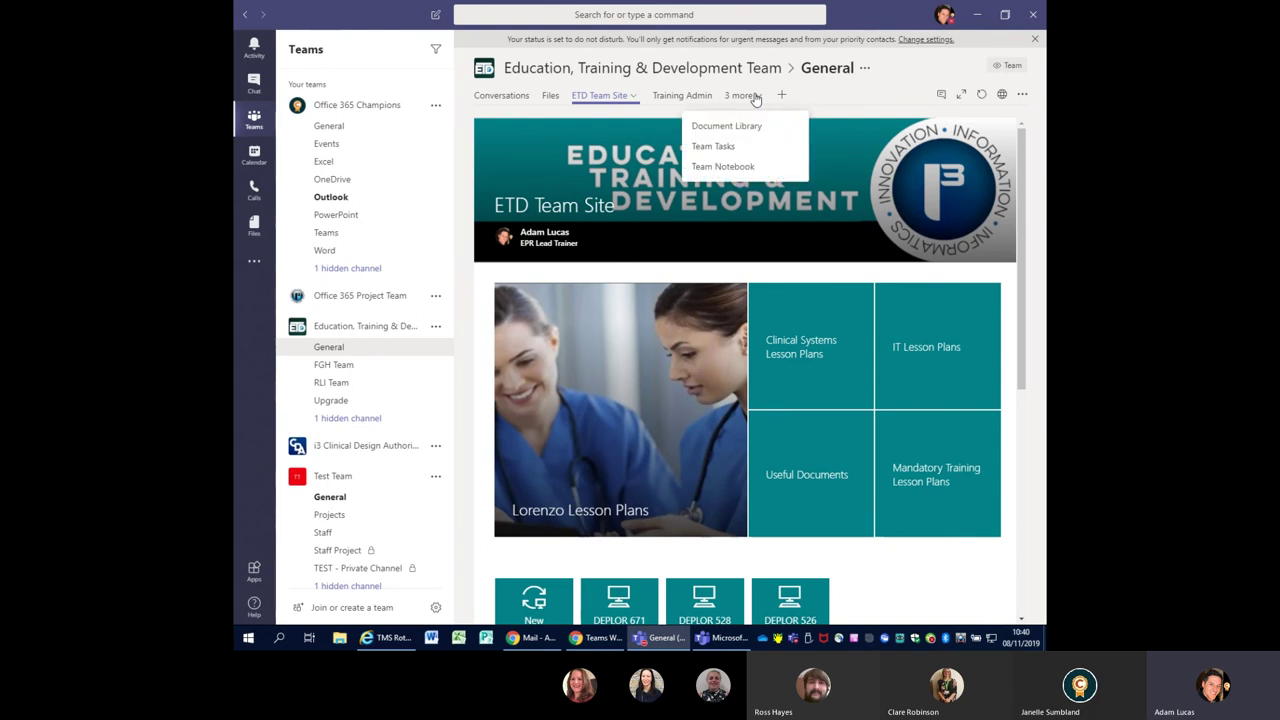
left_click(335, 389)
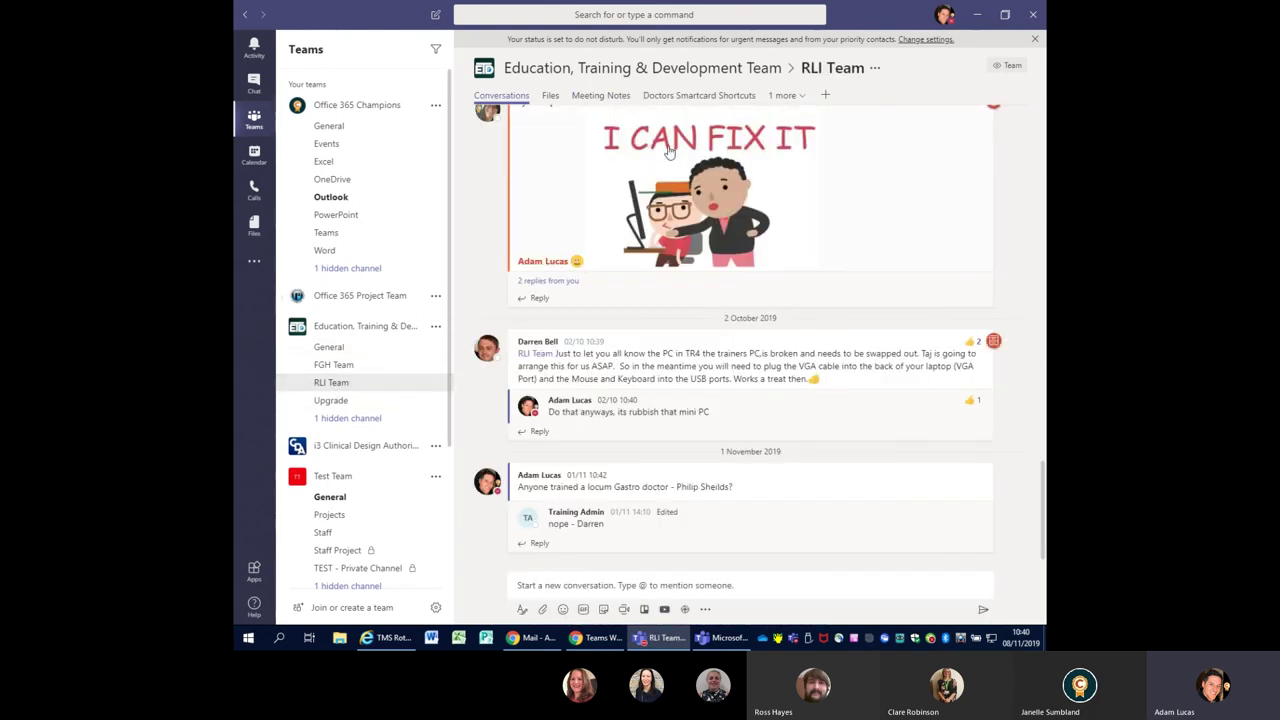
In RLI Team Planner, check Comp Assessment and e-learning on the IP lesson plan 2019/2020 task
left_click(789, 96)
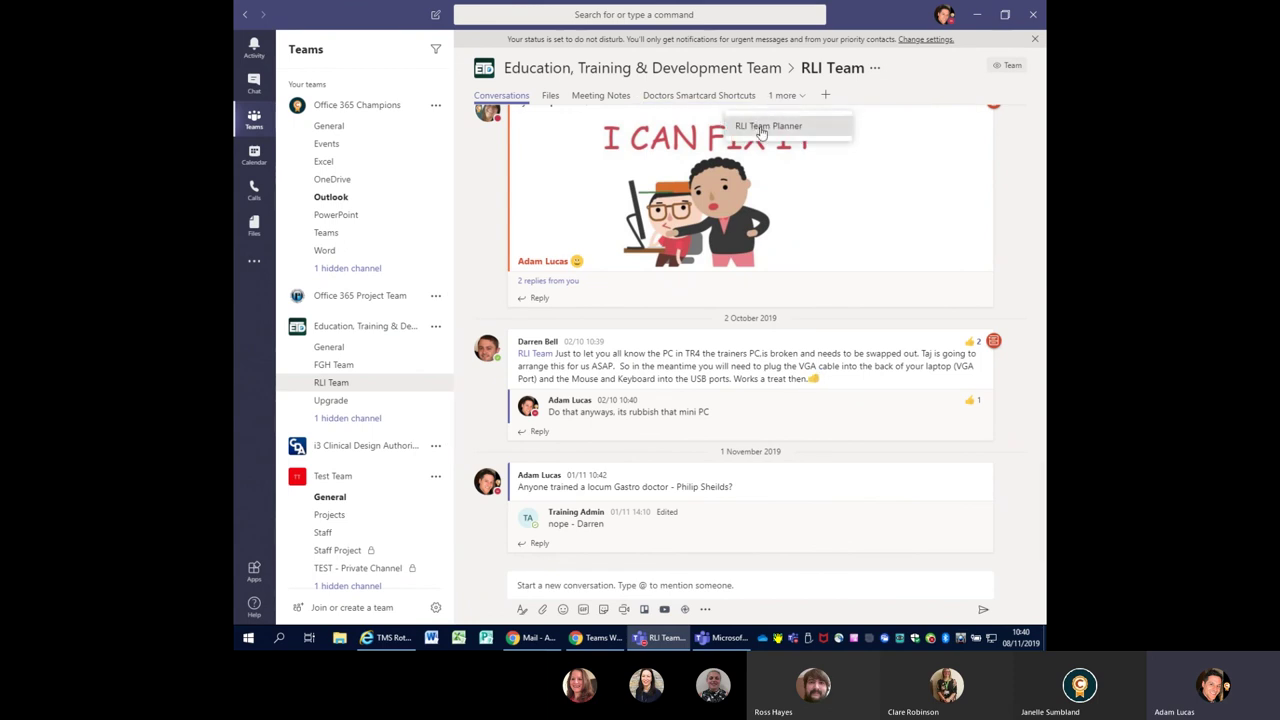
left_click(767, 128)
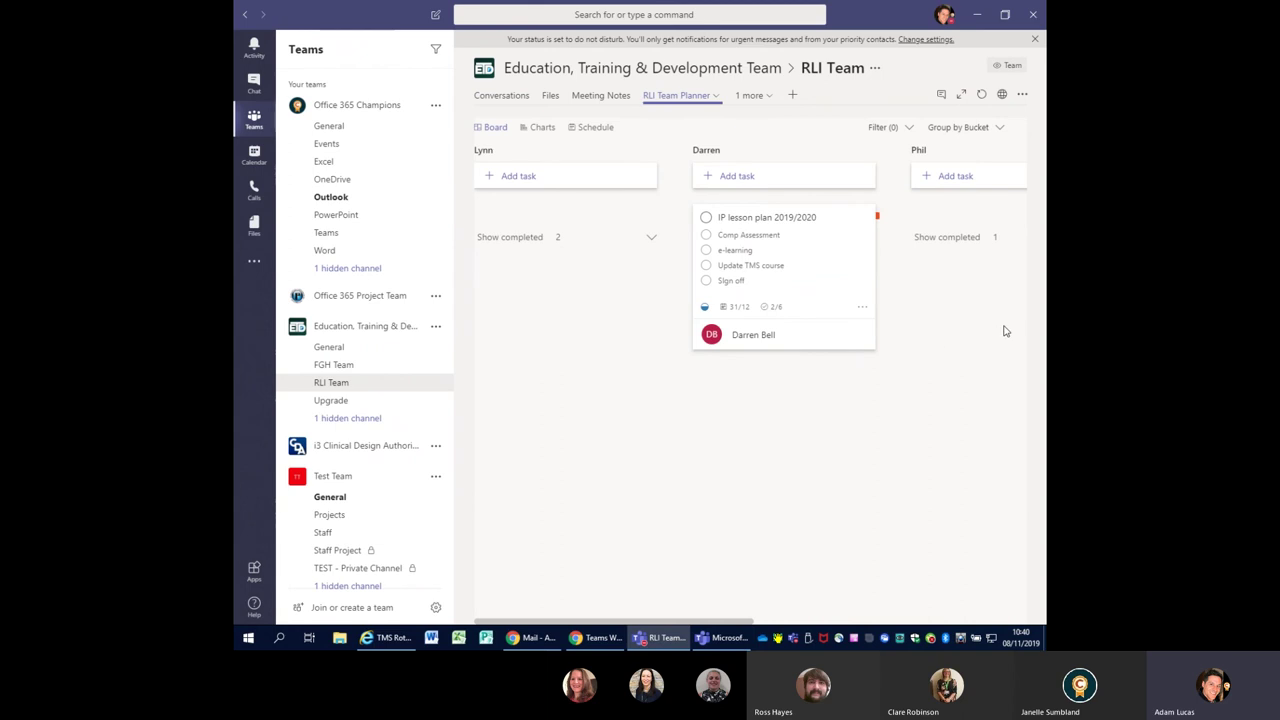
left_click(741, 224)
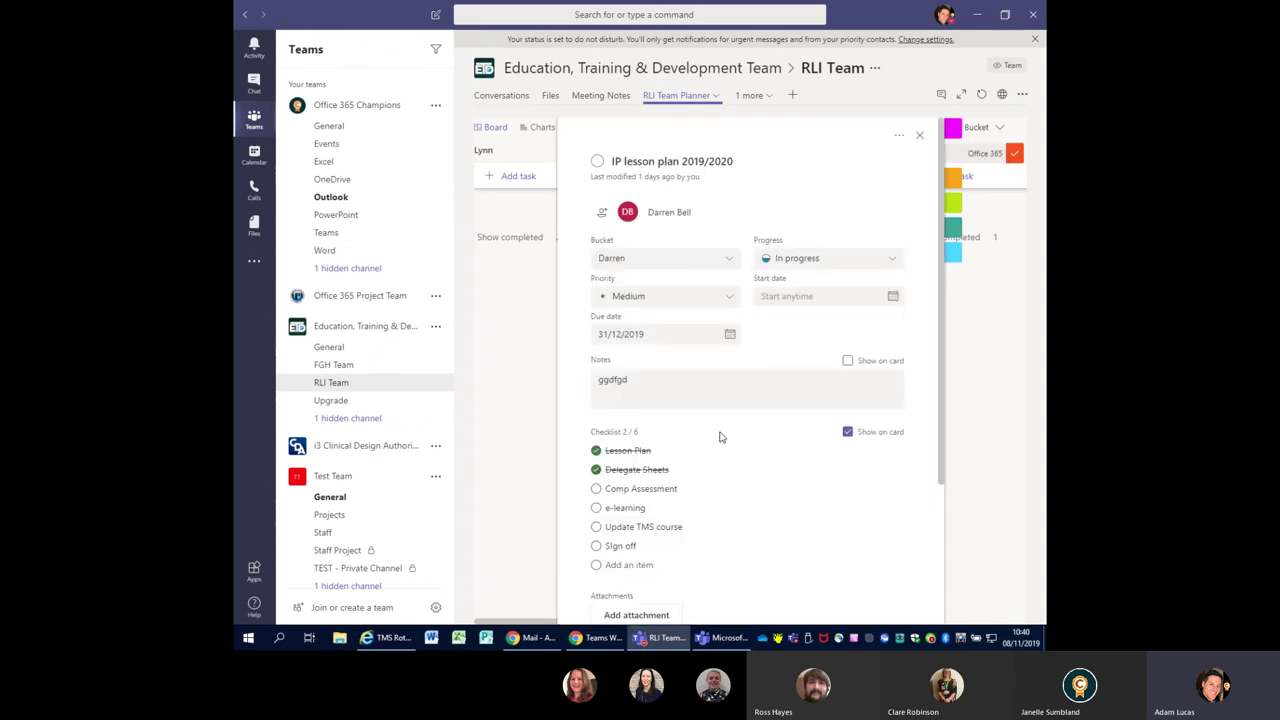
scroll(720, 434, "down", 2)
left_click(597, 426)
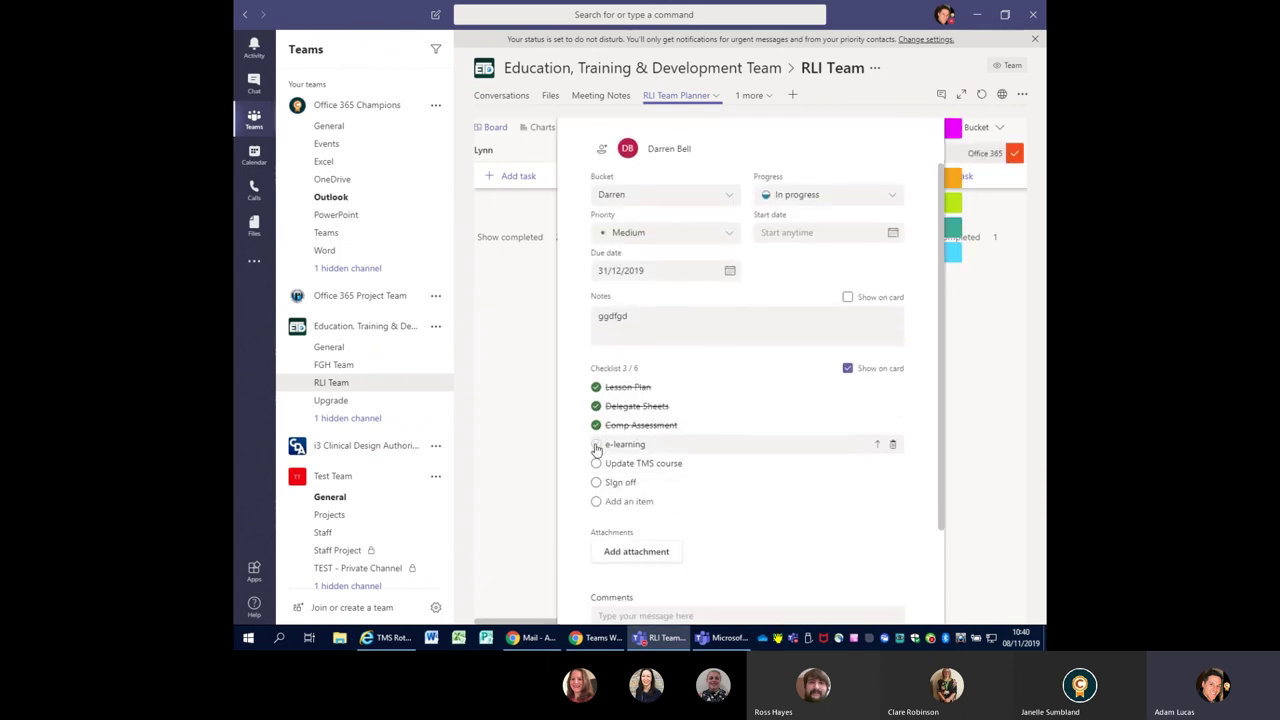
left_click(597, 445)
left_click(535, 442)
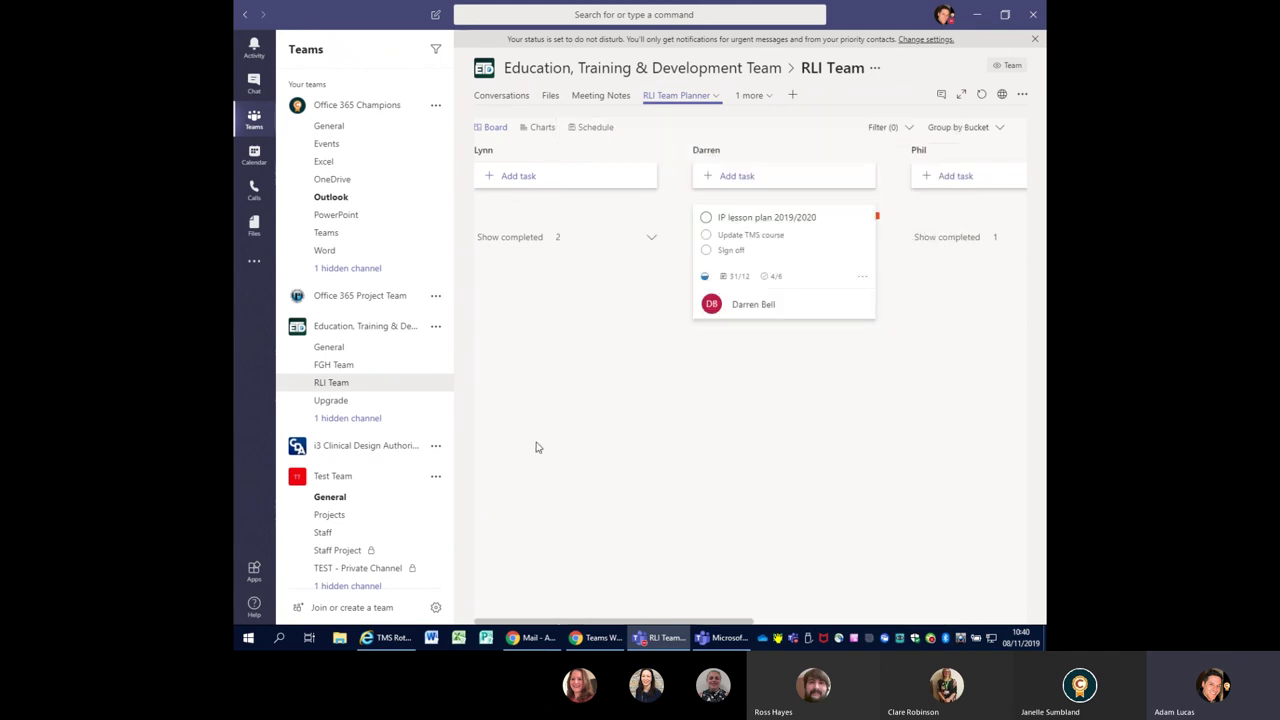
View the planner's Charts and Schedule views, then go back to Test Team's General channel
left_click(538, 128)
mouse_move(540, 250)
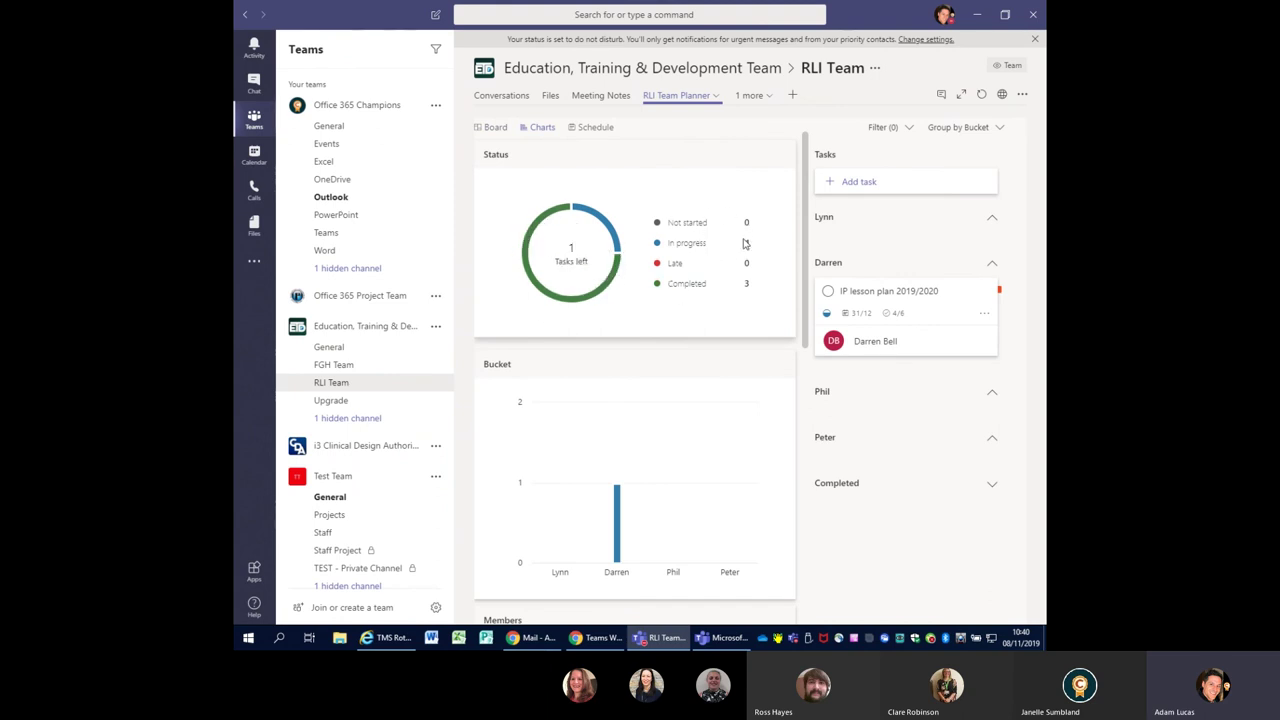
mouse_move(581, 260)
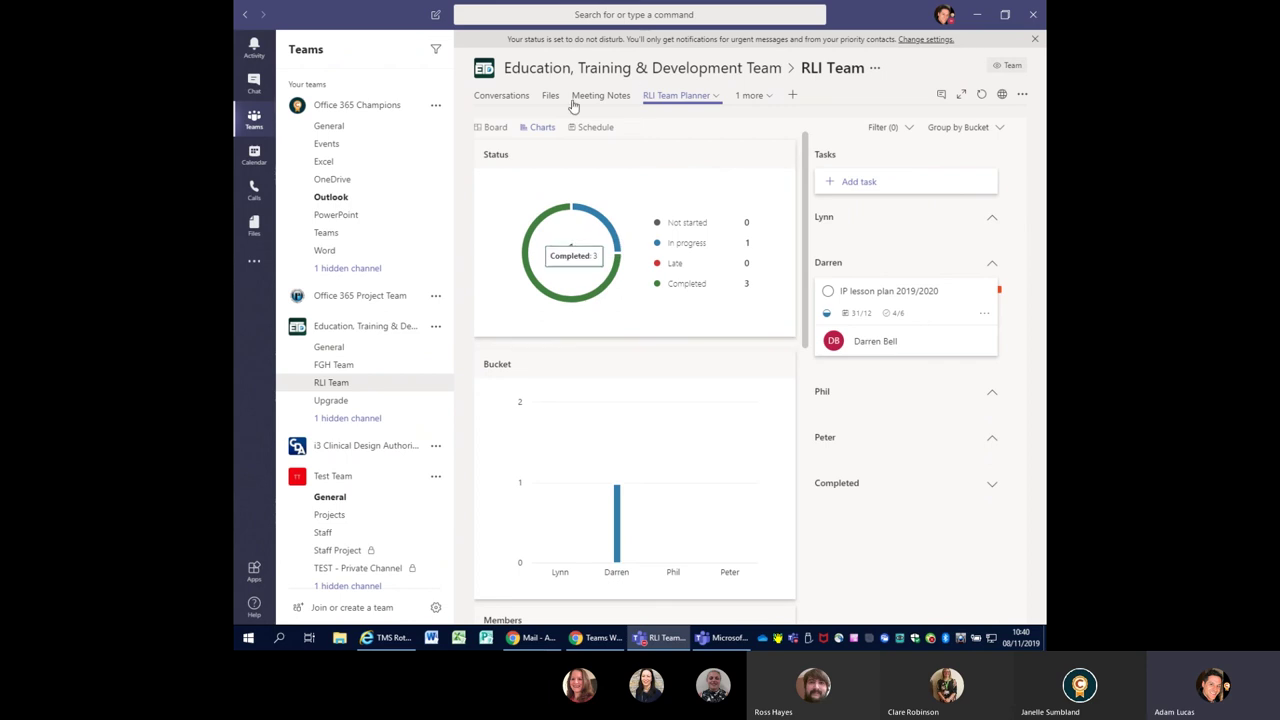
left_click(580, 132)
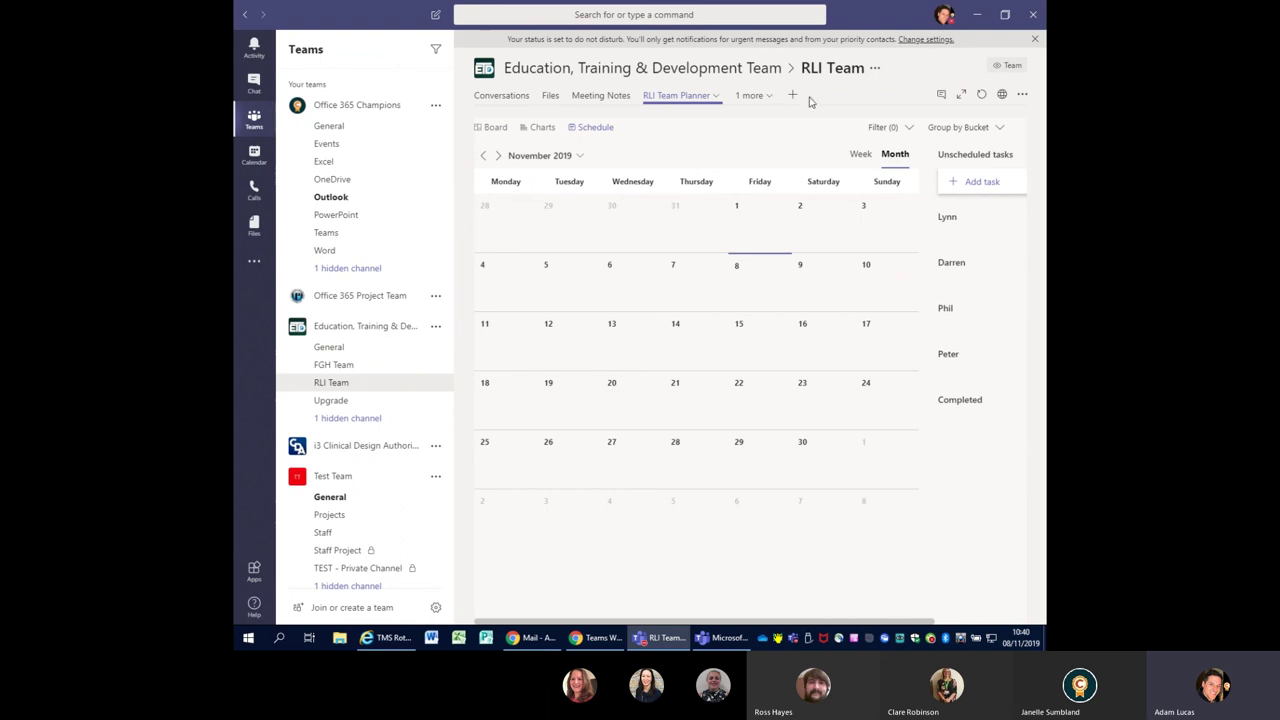
left_click(331, 505)
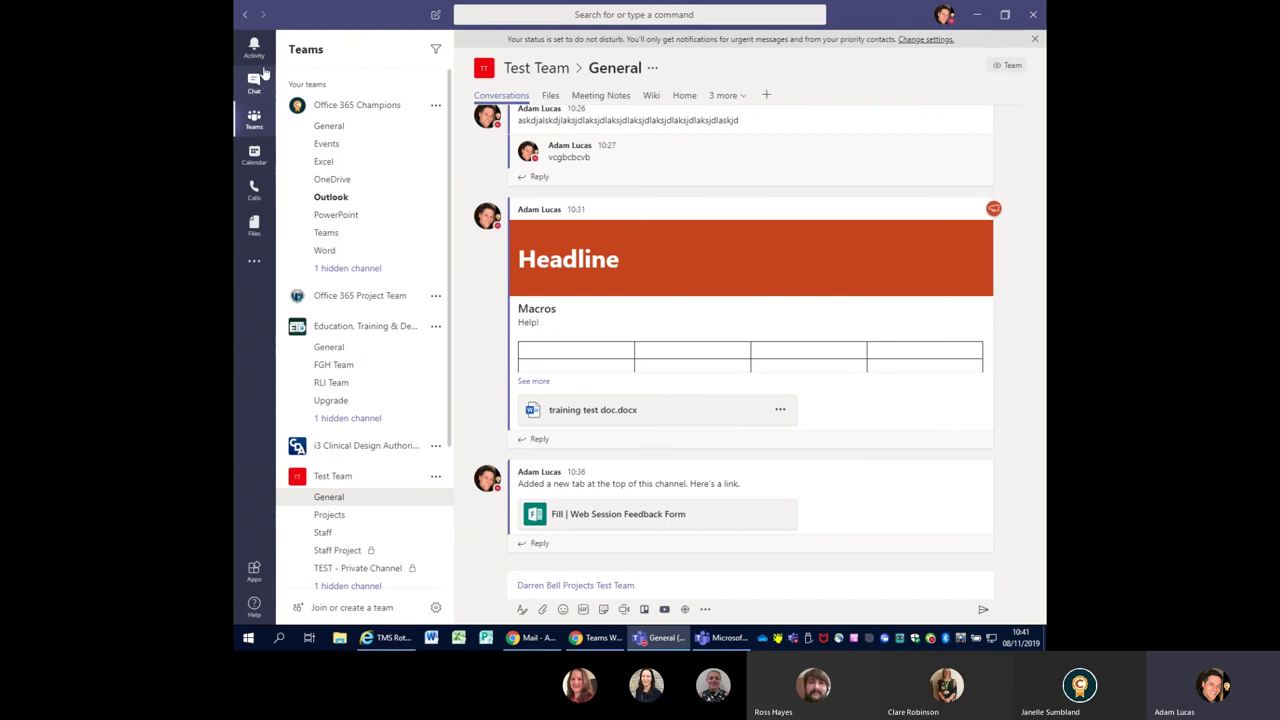
Open a colleague's chat from the recent chats and view its Organisation tab of coworkers
left_click(253, 82)
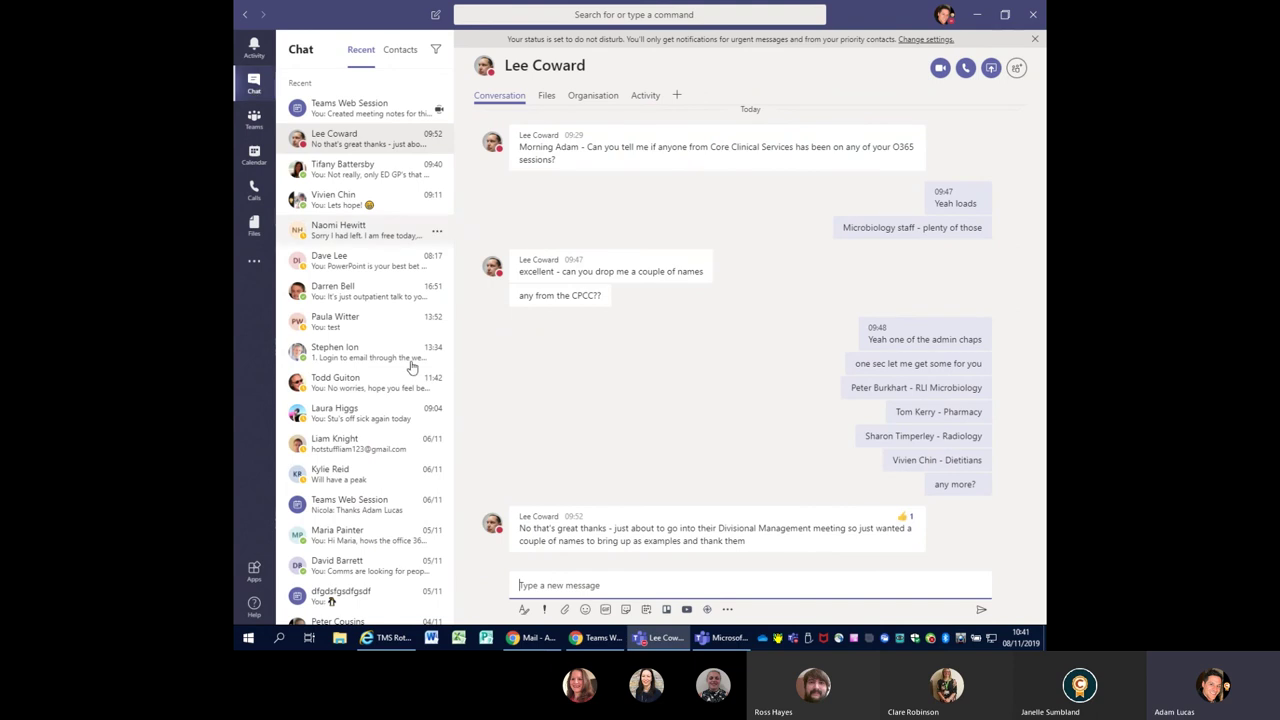
left_click(352, 174)
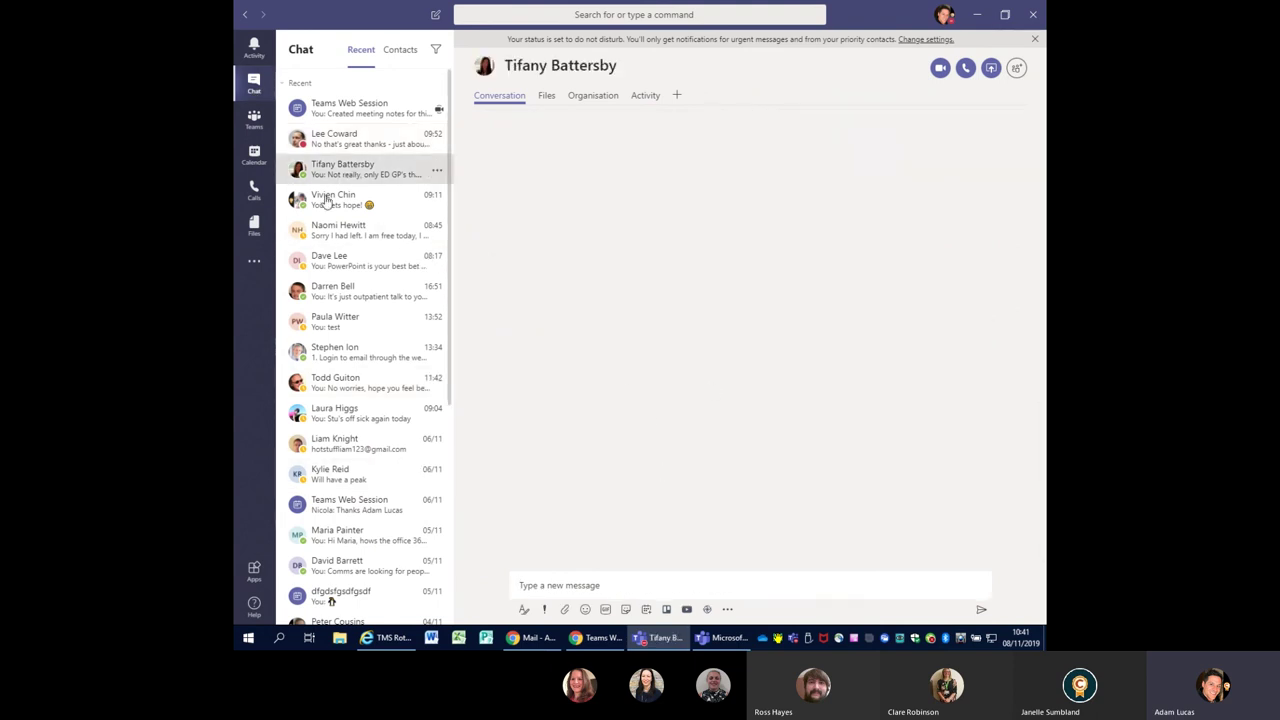
left_click(332, 200)
left_click(337, 234)
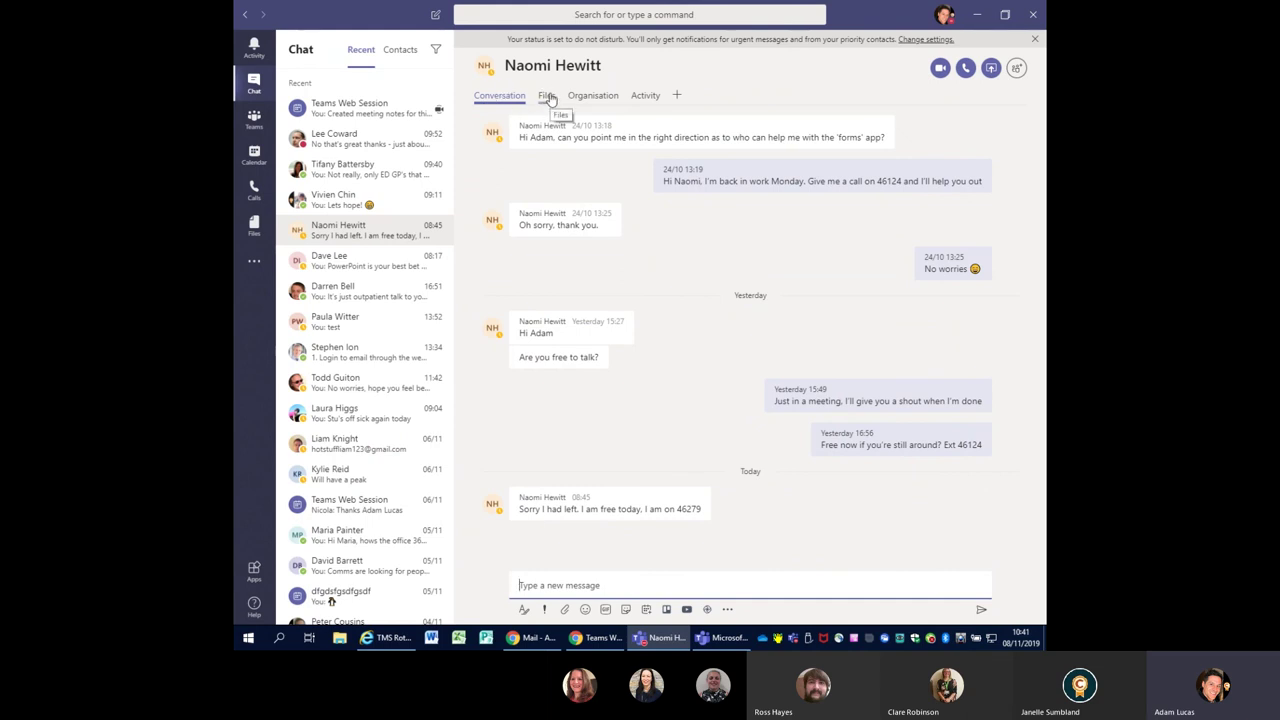
mouse_move(562, 122)
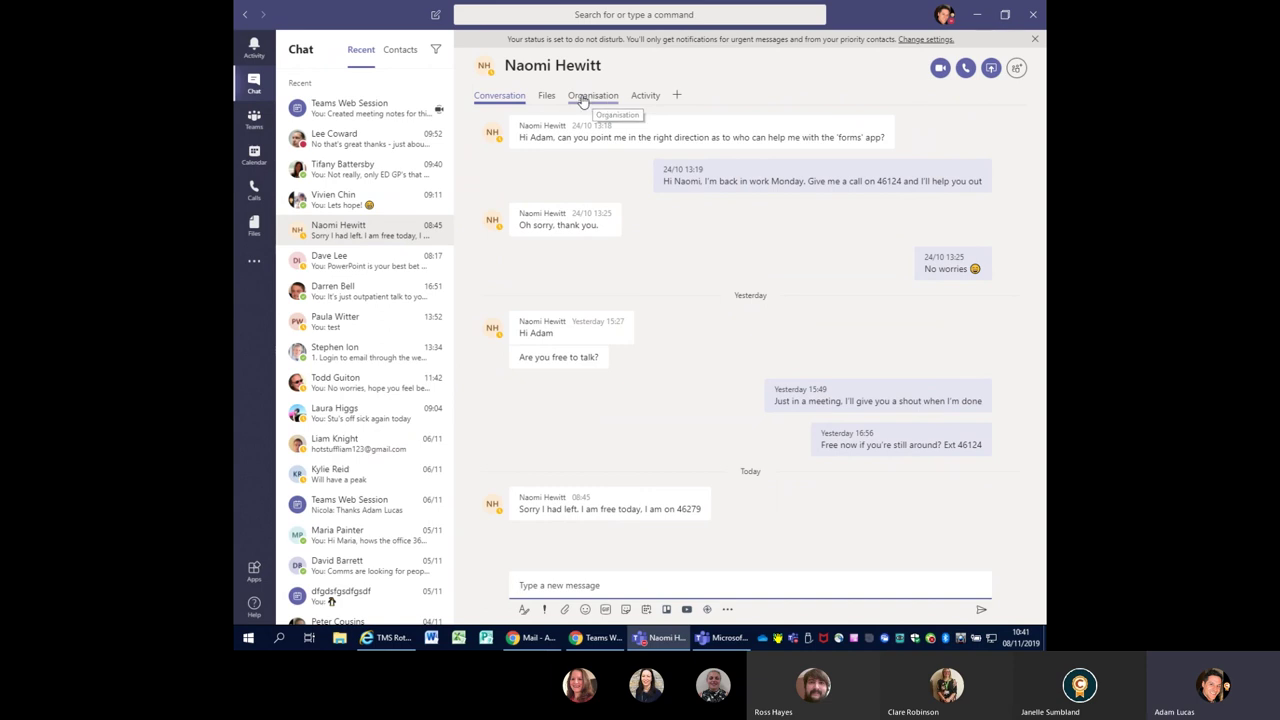
left_click(593, 97)
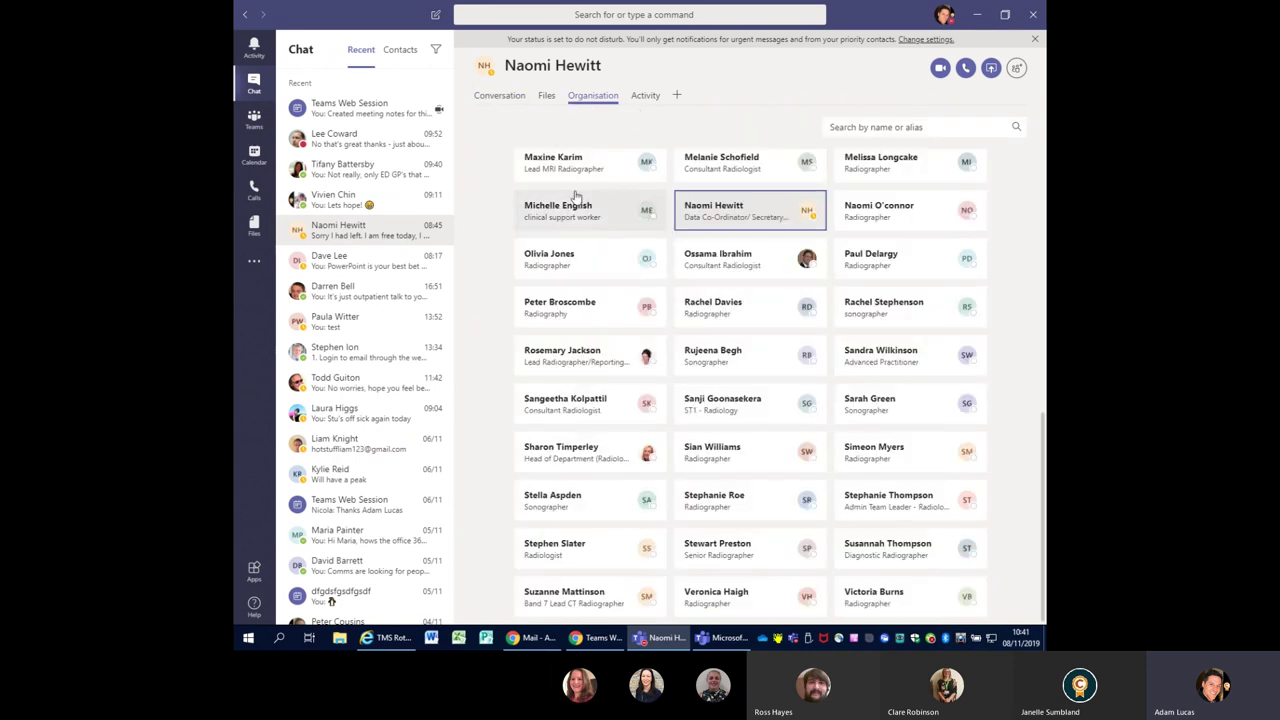
mouse_move(628, 222)
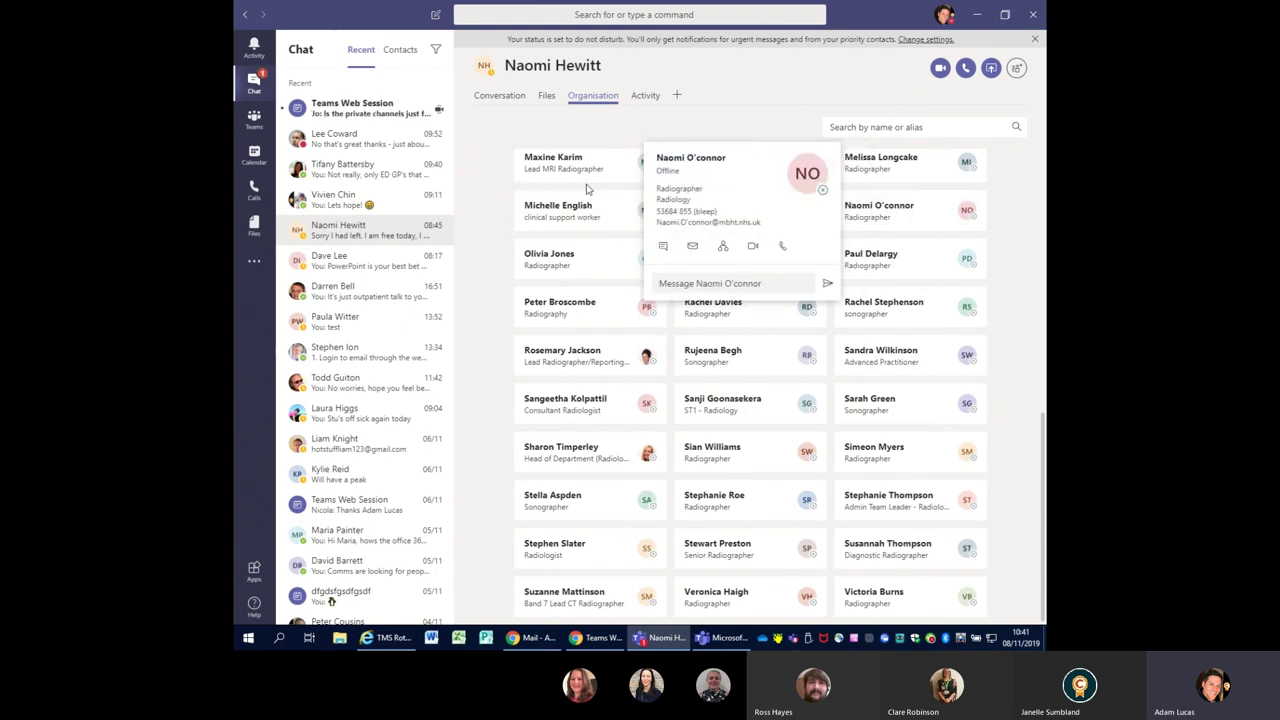
mouse_move(580, 205)
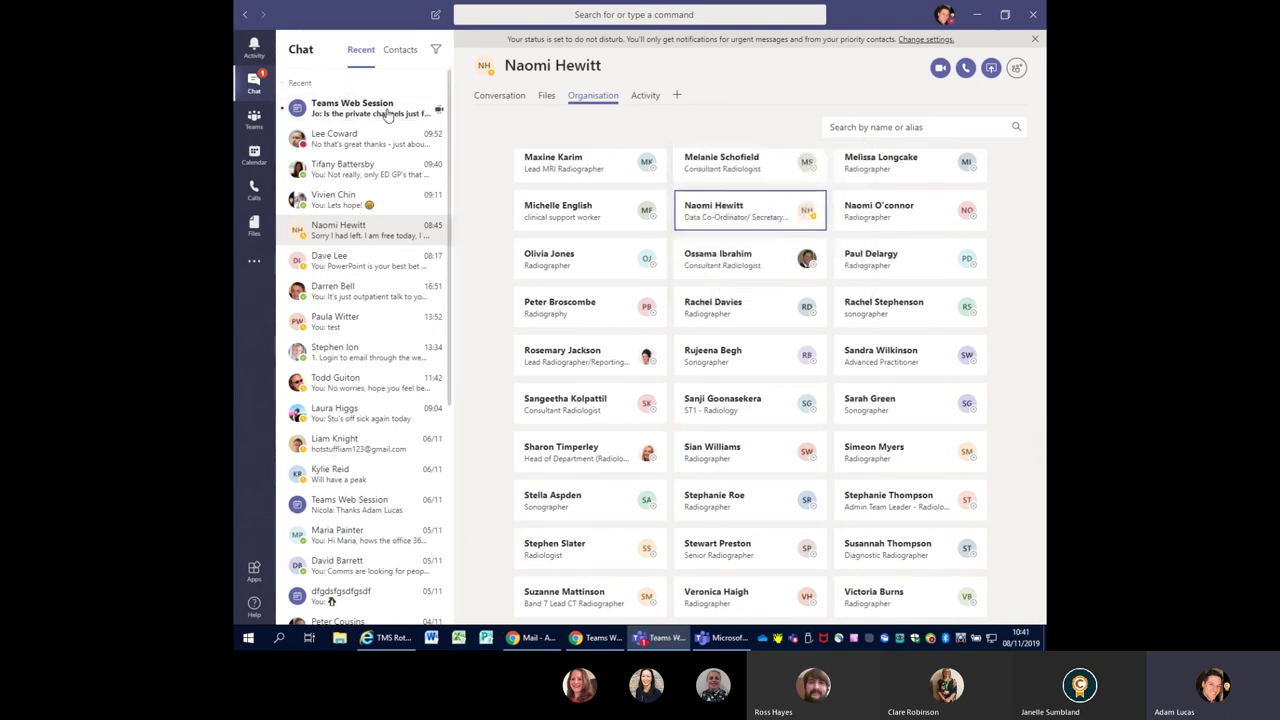
Read the Teams Web Session meeting chat, then return to the Teams view with Ctrl+3
left_click(352, 108)
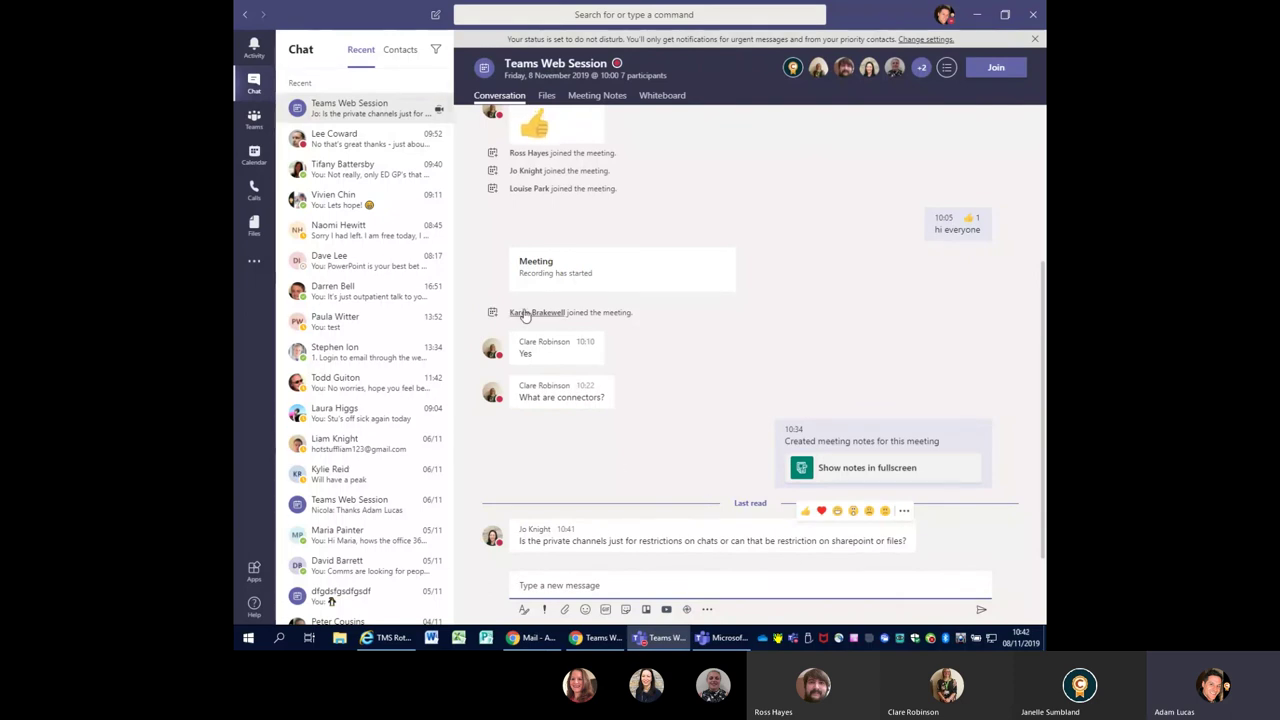
mouse_move(524, 314)
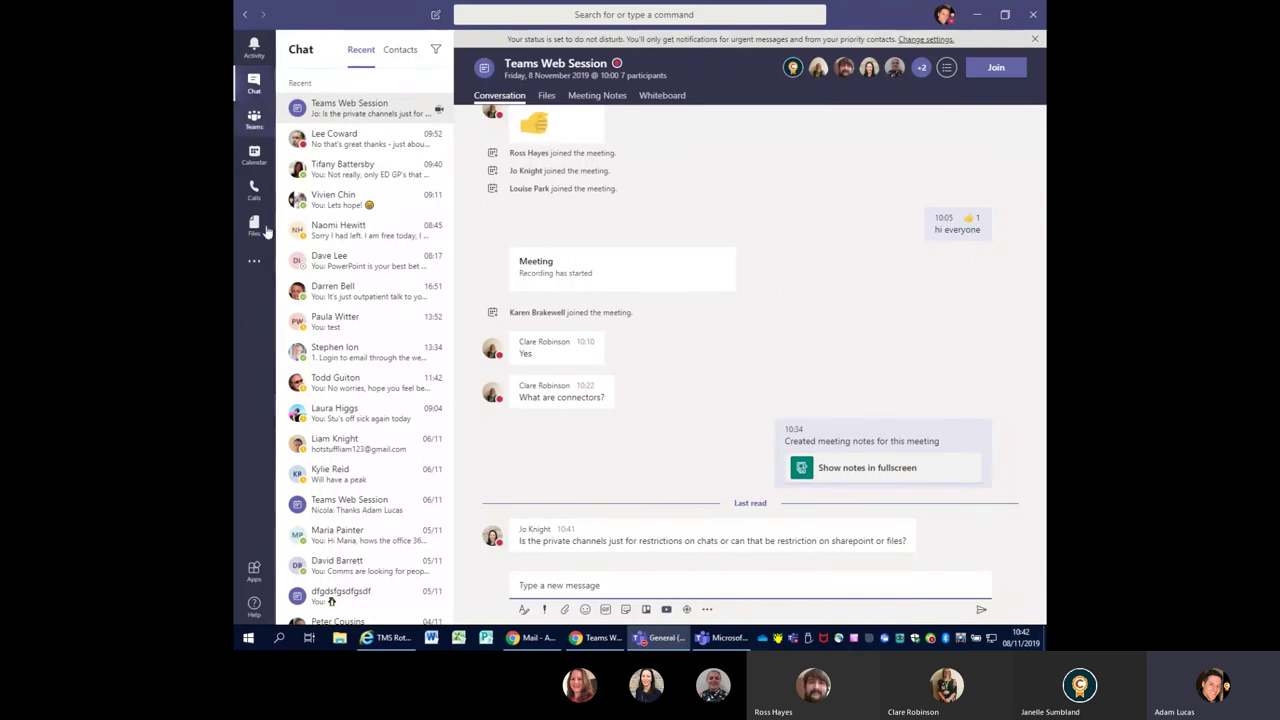
key("ctrl+3")
Open TEST - Private Channel and start a new post, then switch to the Teams Web Session chat
scroll(378, 500, "down", 2)
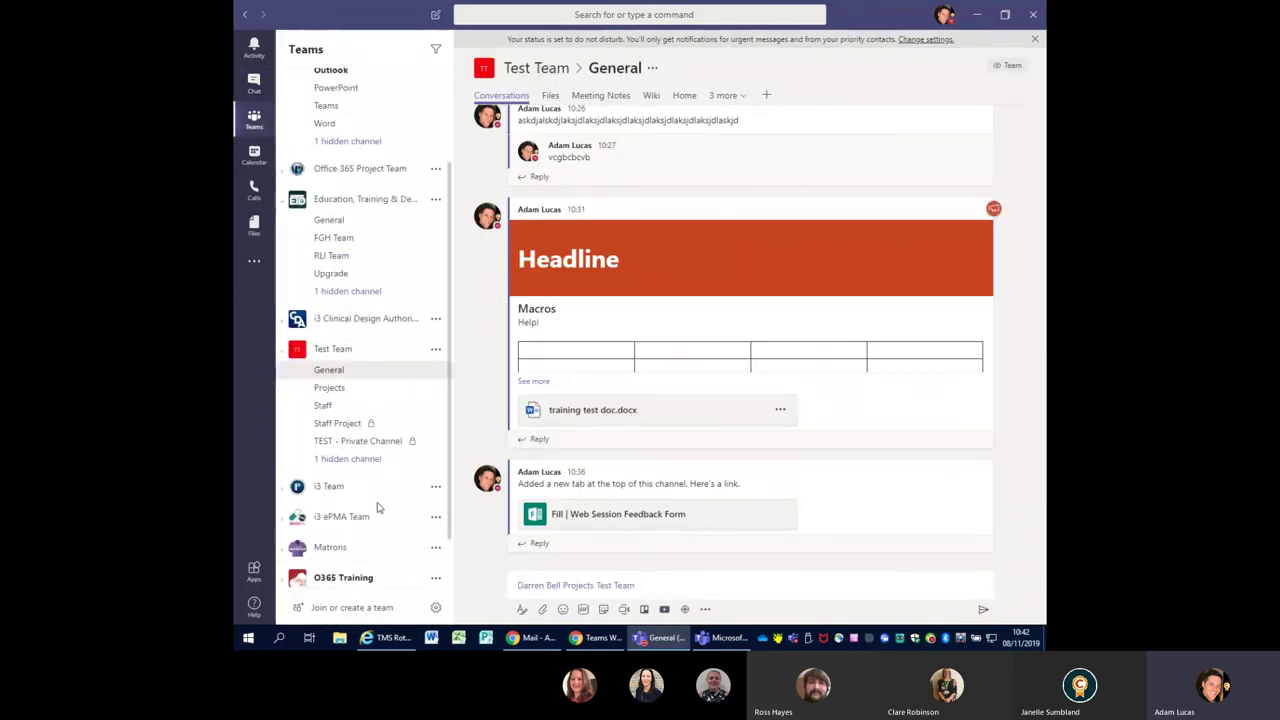
left_click(357, 441)
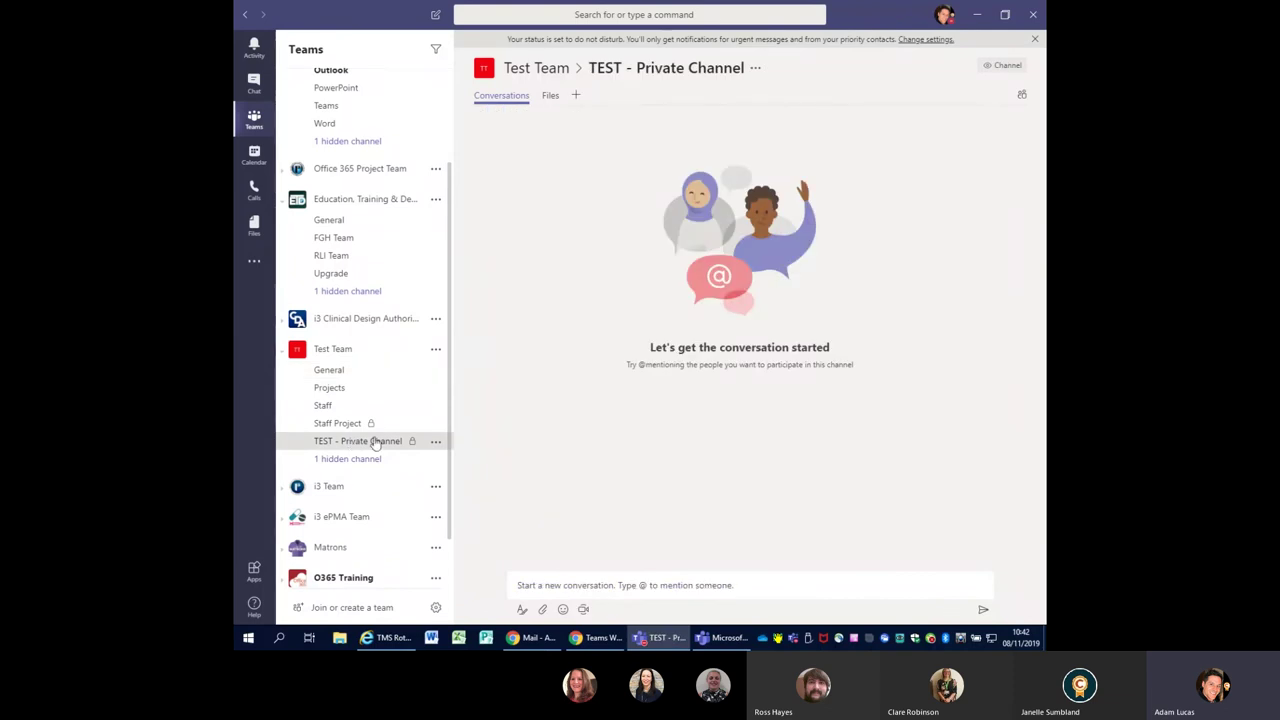
left_click(638, 587)
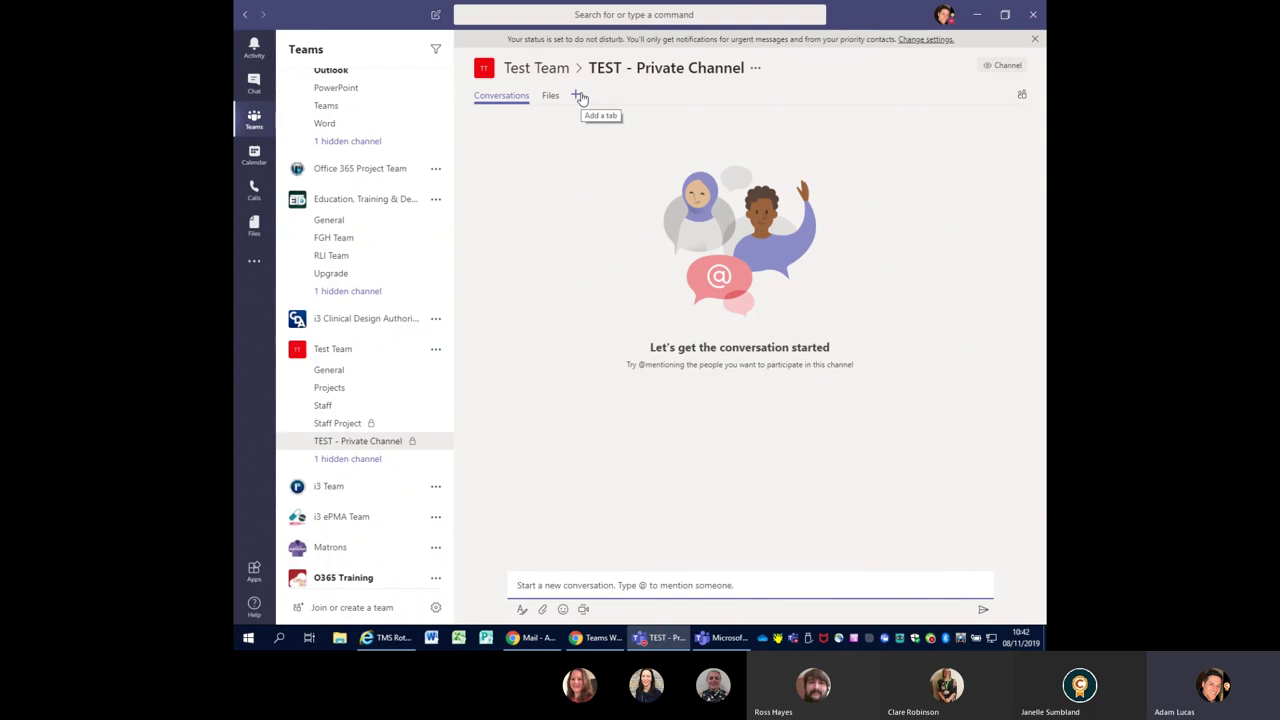
left_click(255, 88)
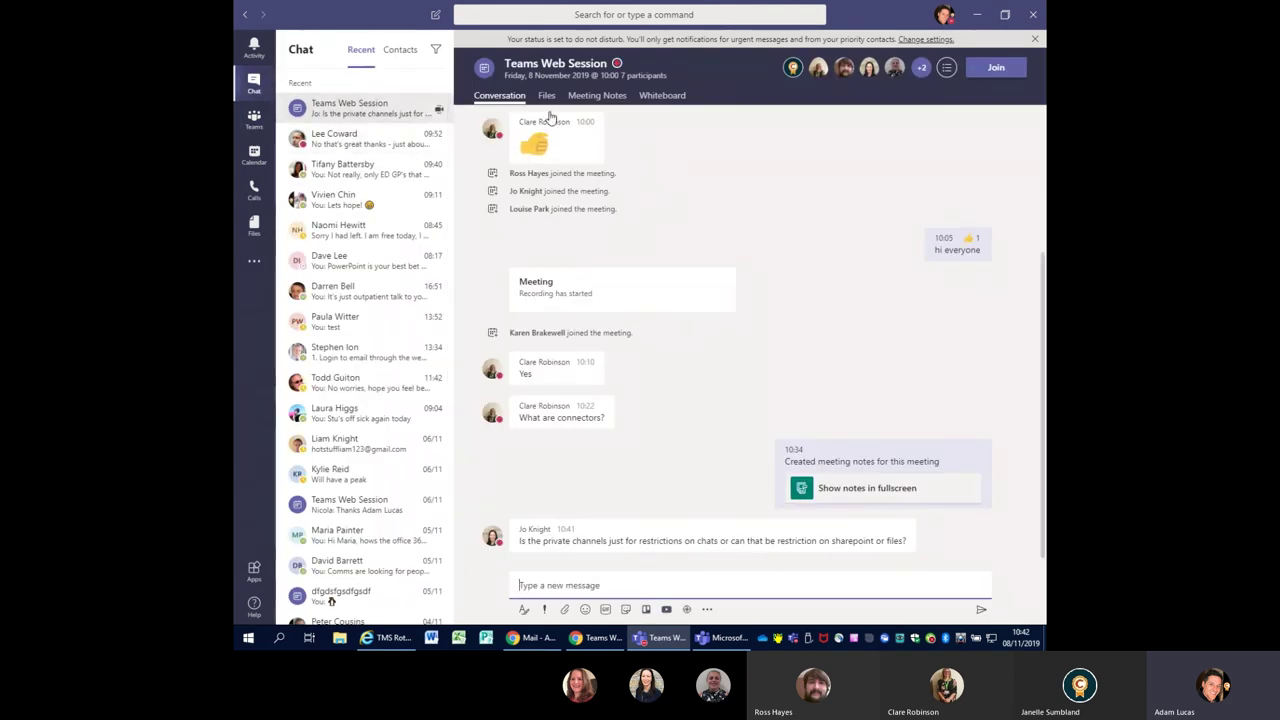
Scroll through the meeting chat history, then open a colleague's one-to-one chat from Recent
scroll(812, 350, "up", 3)
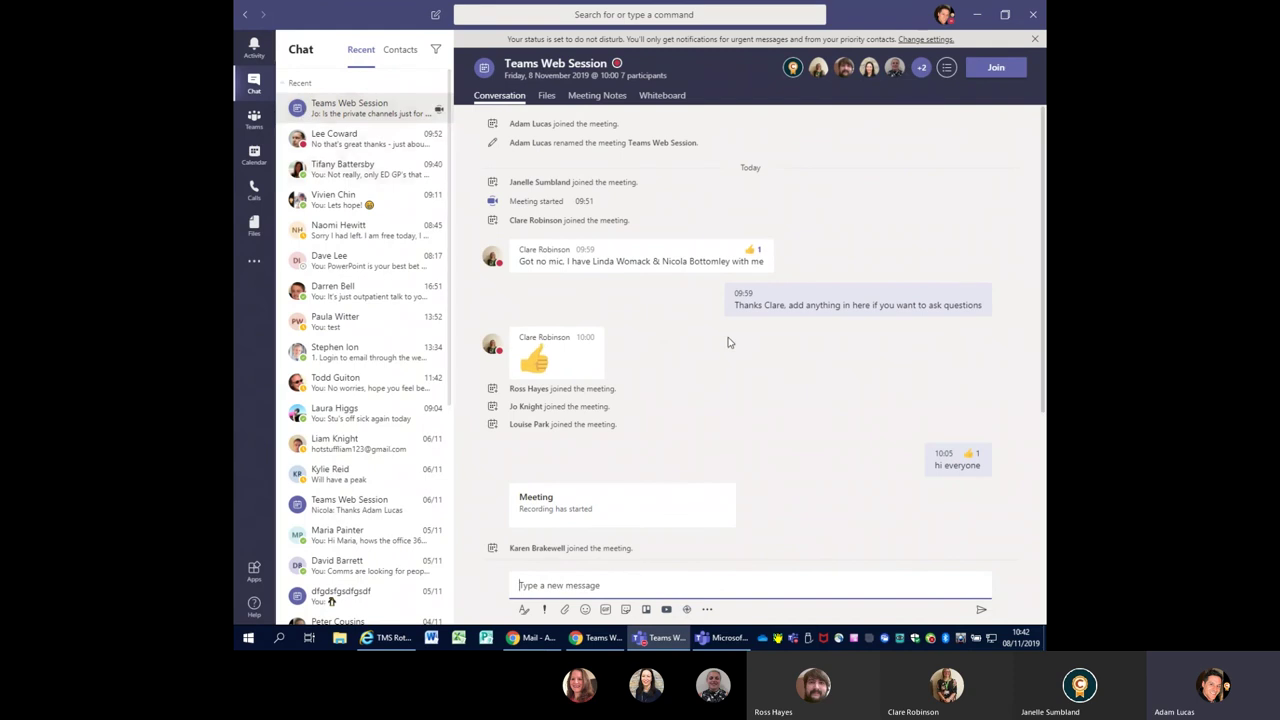
scroll(726, 340, "down", 2)
scroll(709, 343, "down", 1)
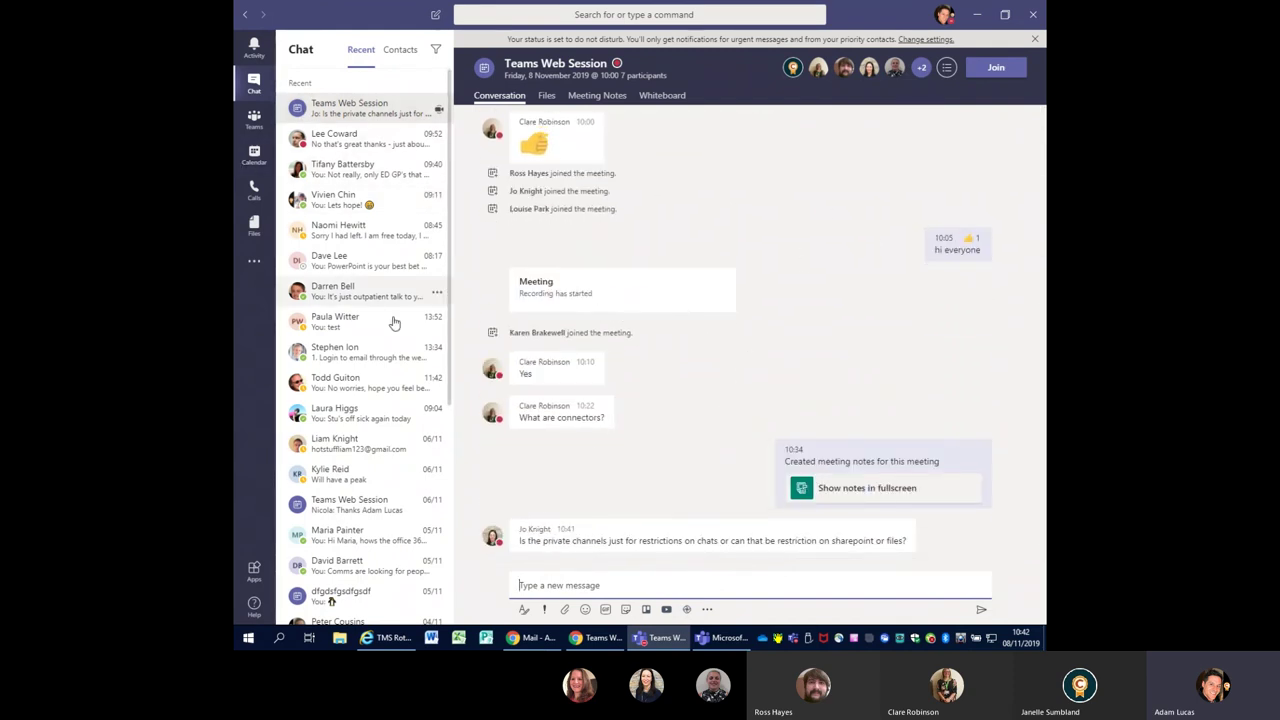
left_click(343, 236)
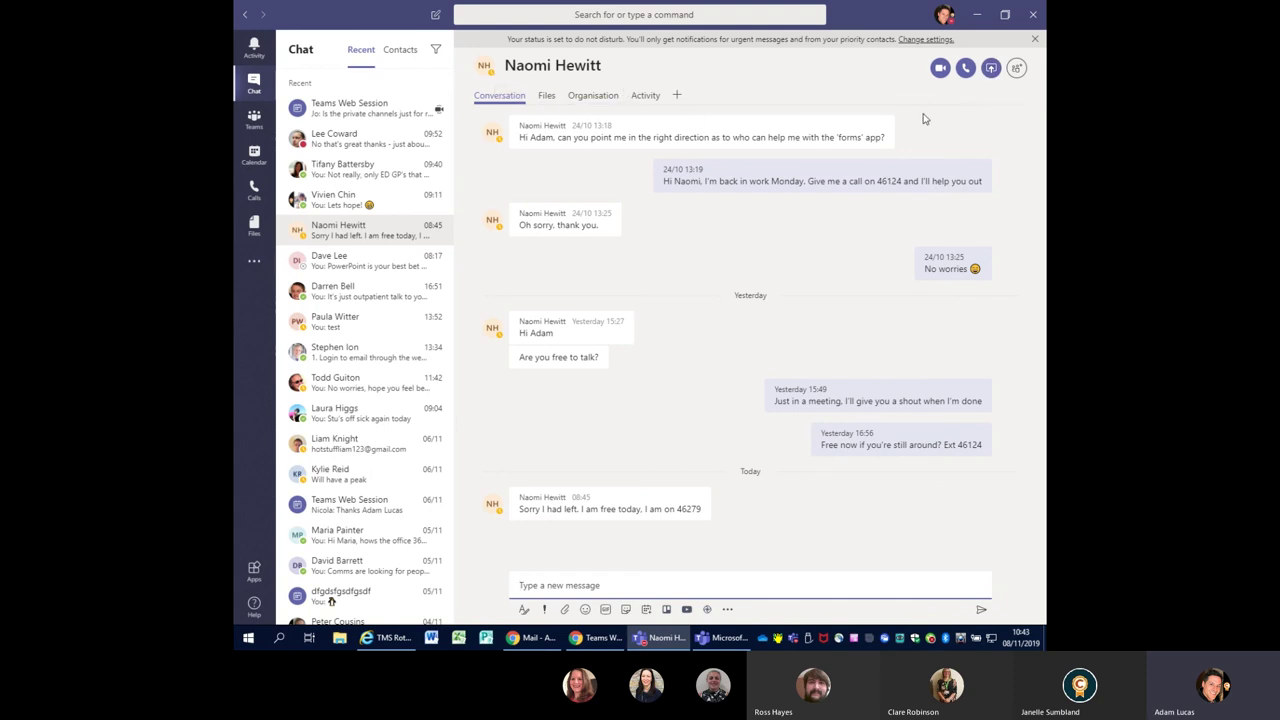
Add a second colleague, found by typing their name, to create a three-person group chat
left_click(1016, 70)
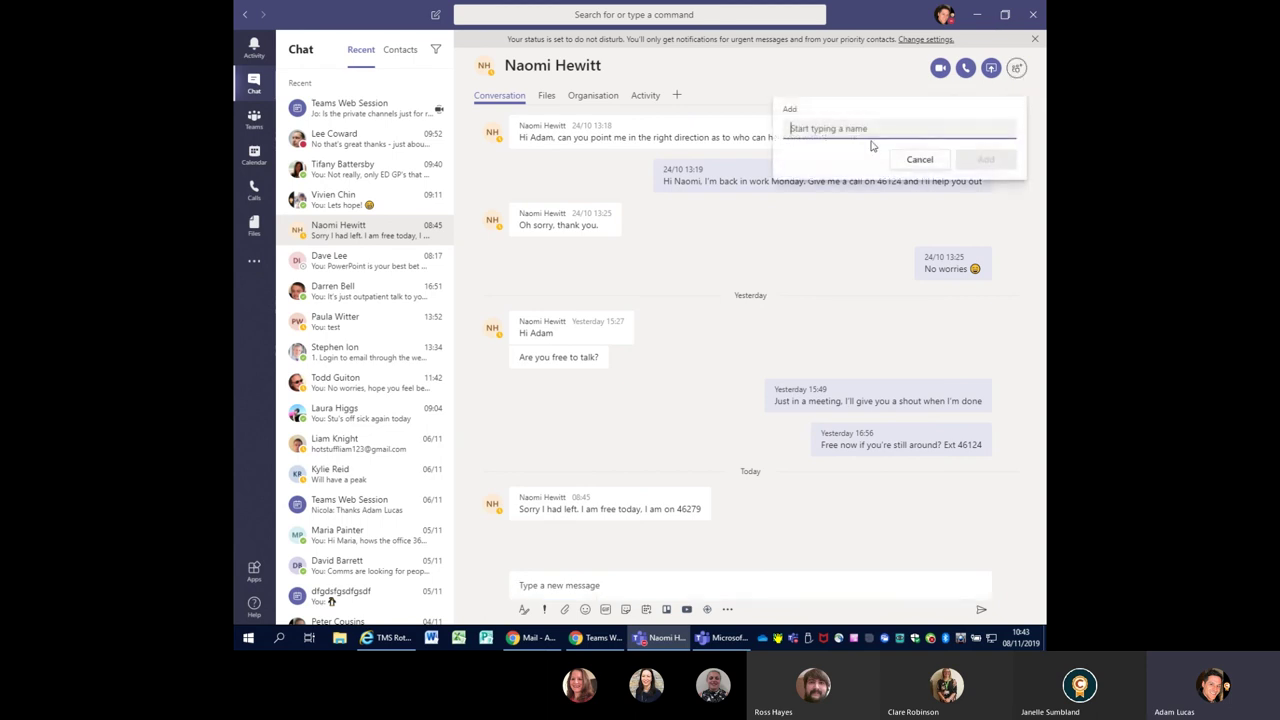
type("peter")
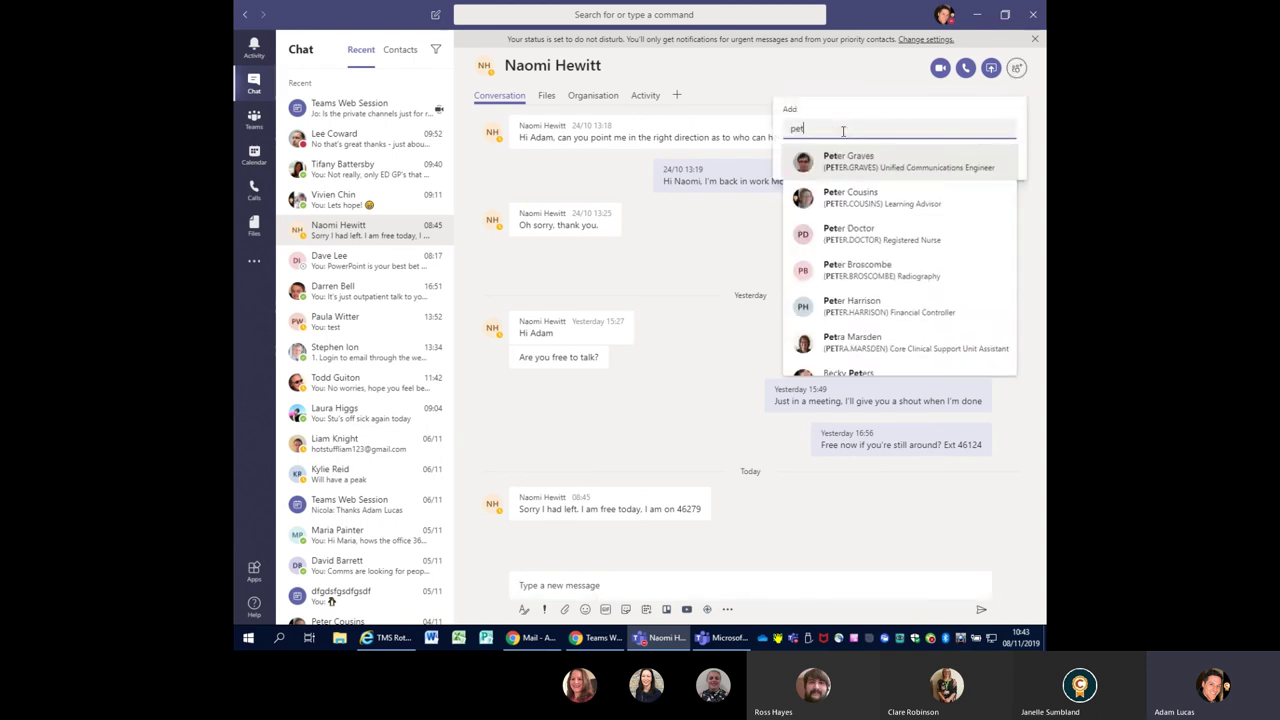
left_click(848, 195)
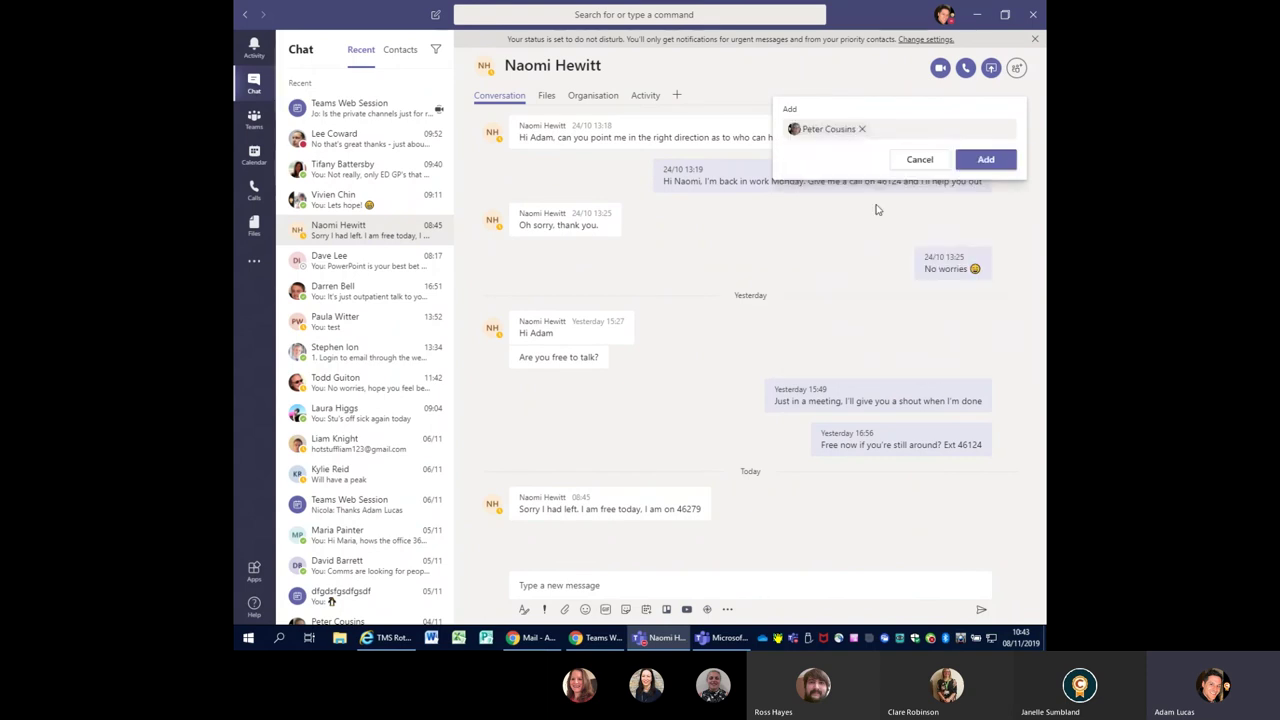
left_click(986, 160)
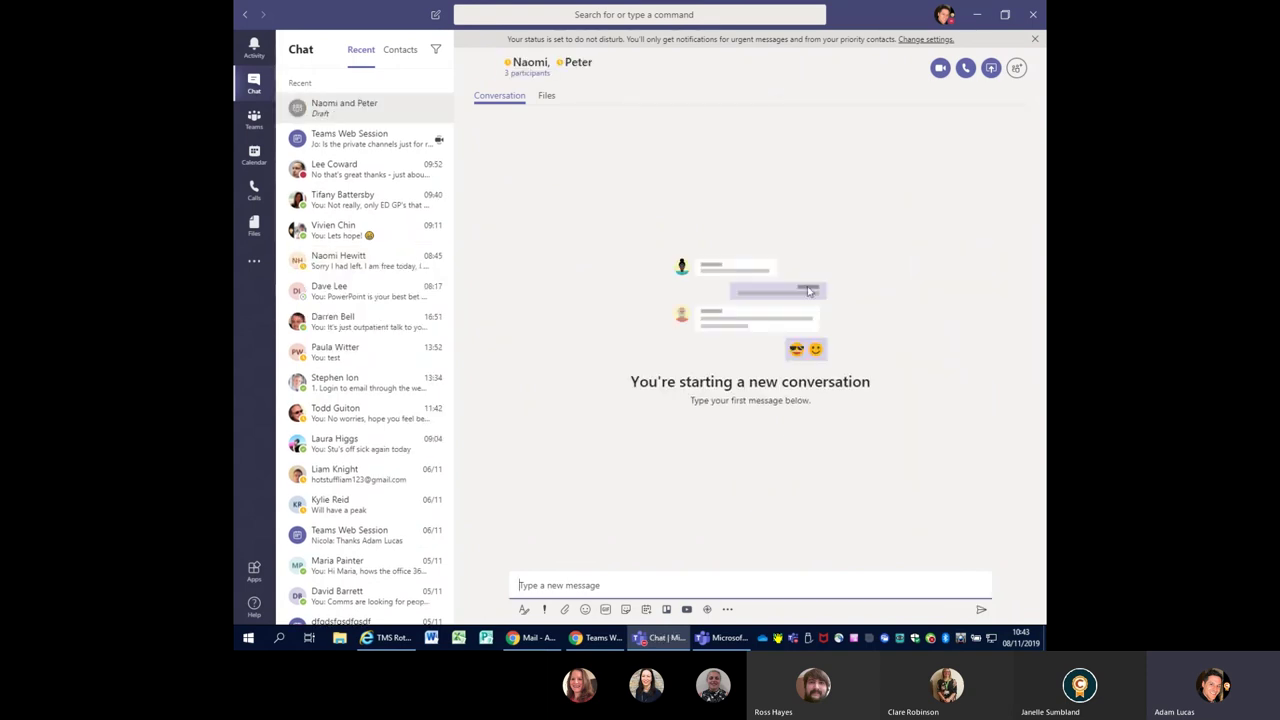
left_click(646, 610)
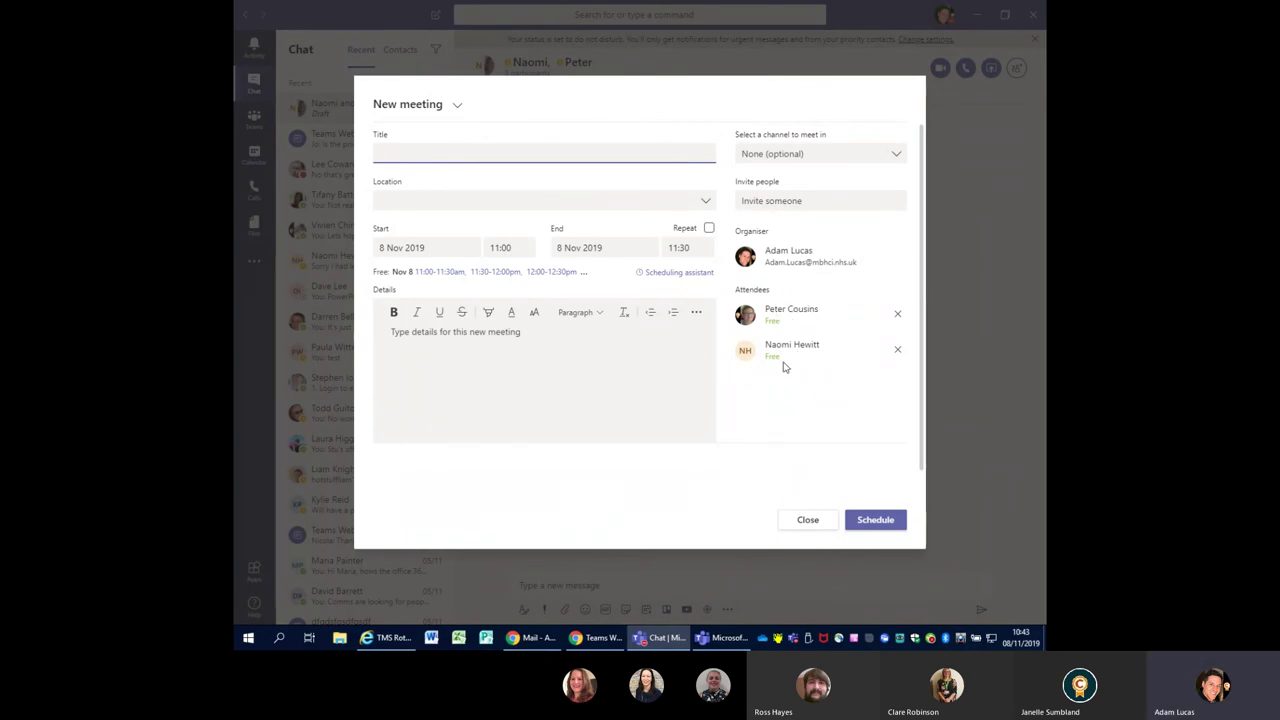
left_click(446, 249)
left_click(413, 377)
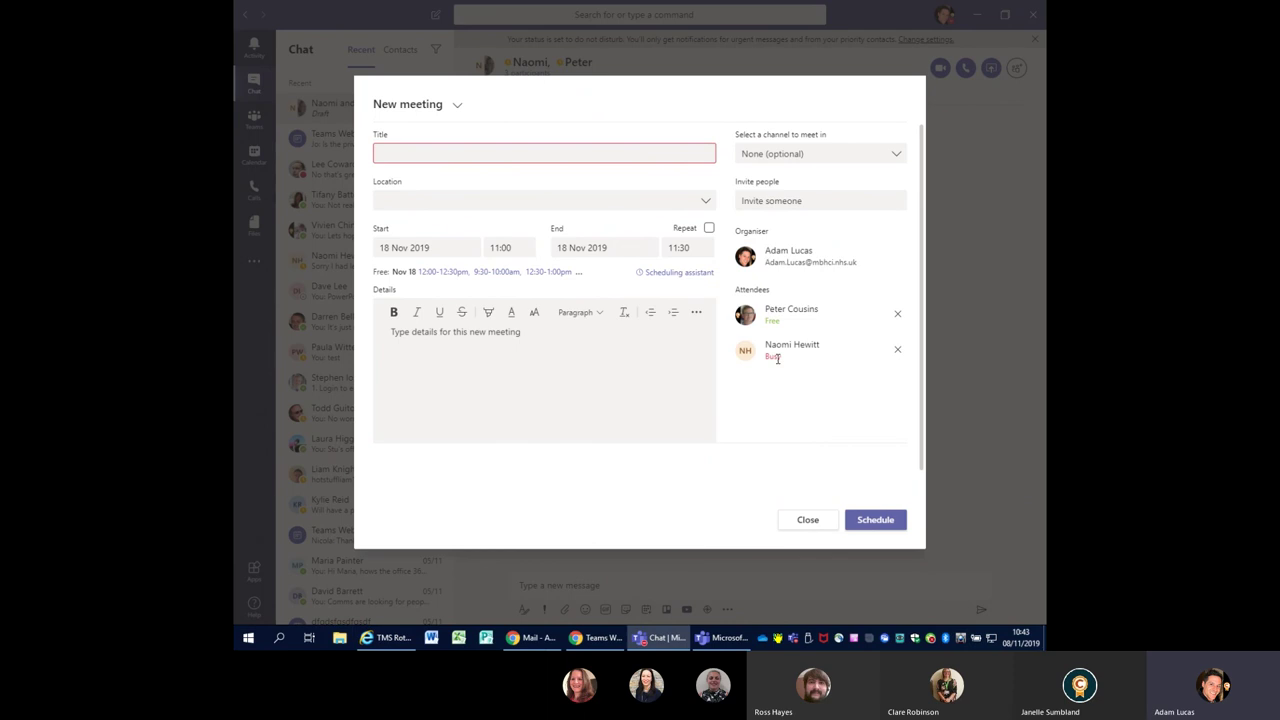
left_click(810, 522)
left_click(740, 333)
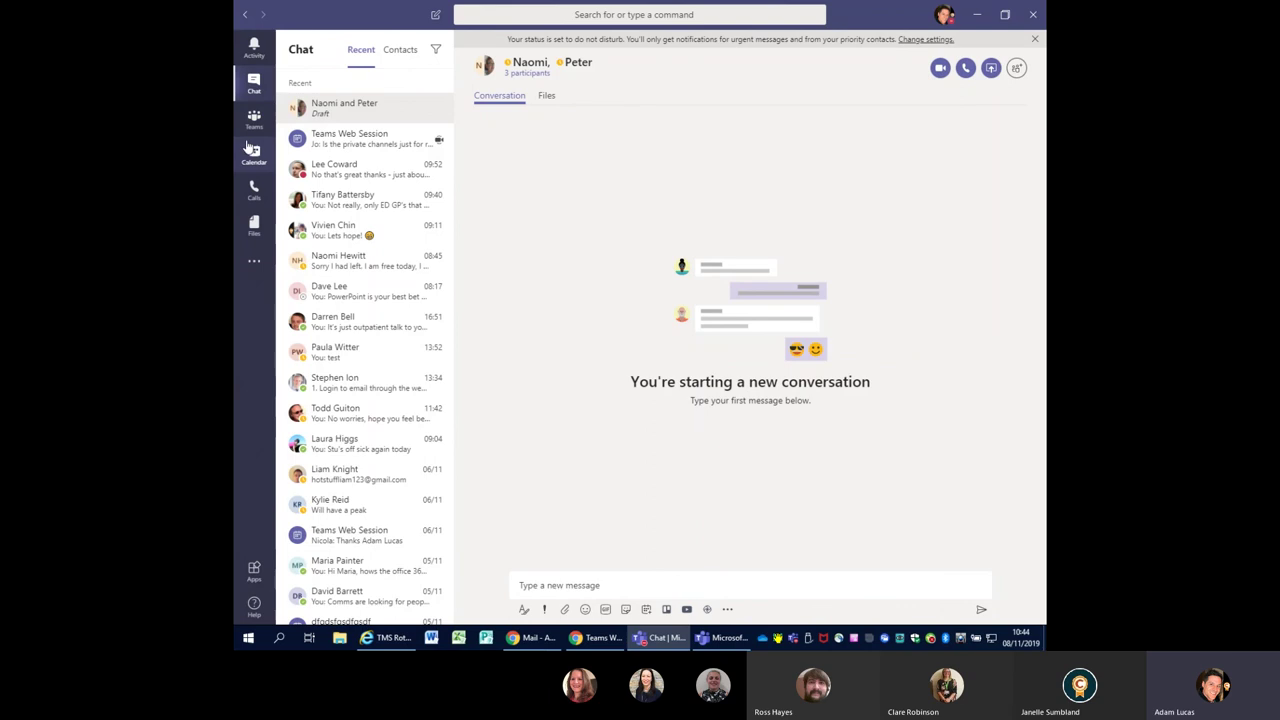
Show the OneDrive files (One Drive FOLDER, Upgrade Doc, Attachments) and check the New item options
left_click(254, 228)
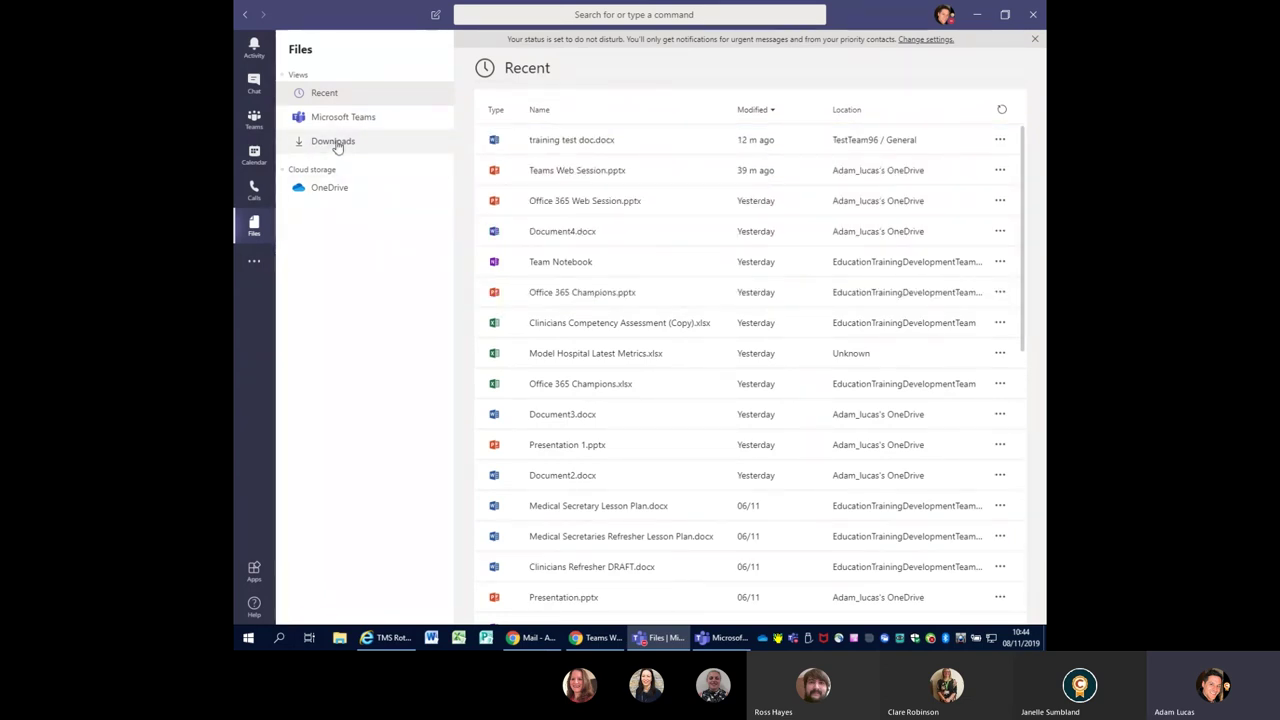
left_click(338, 188)
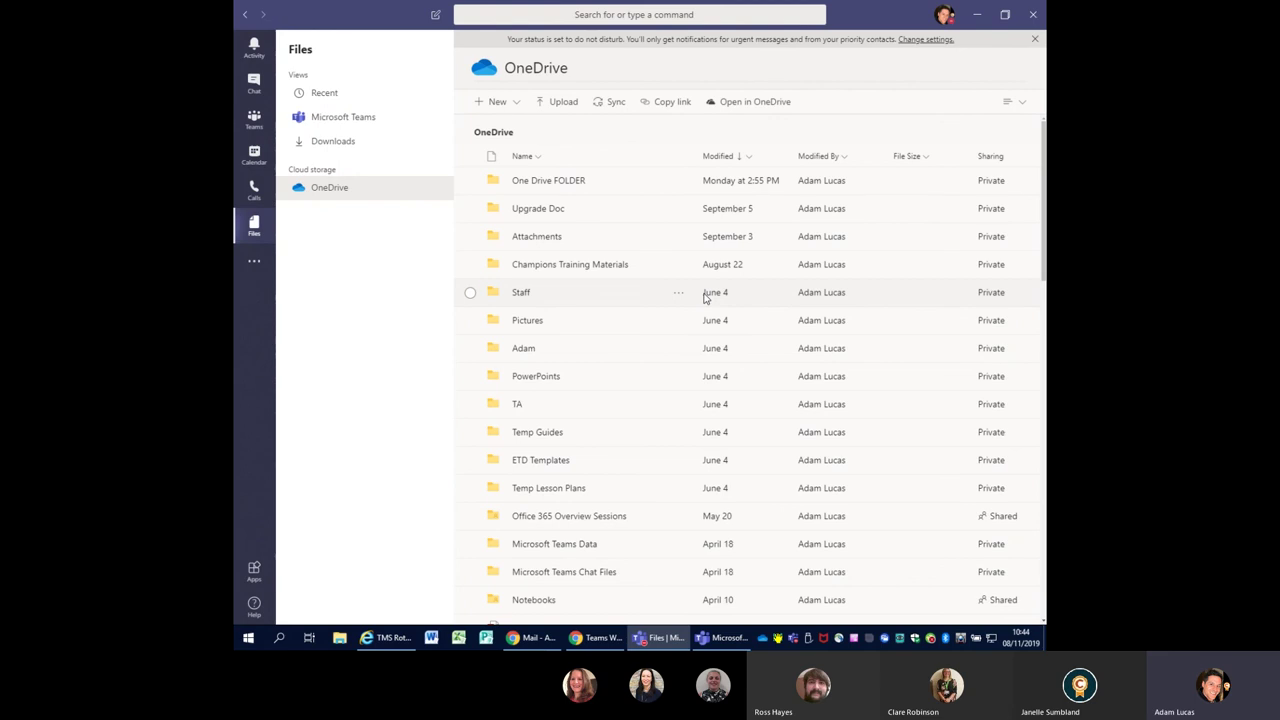
scroll(630, 400, "down", 10)
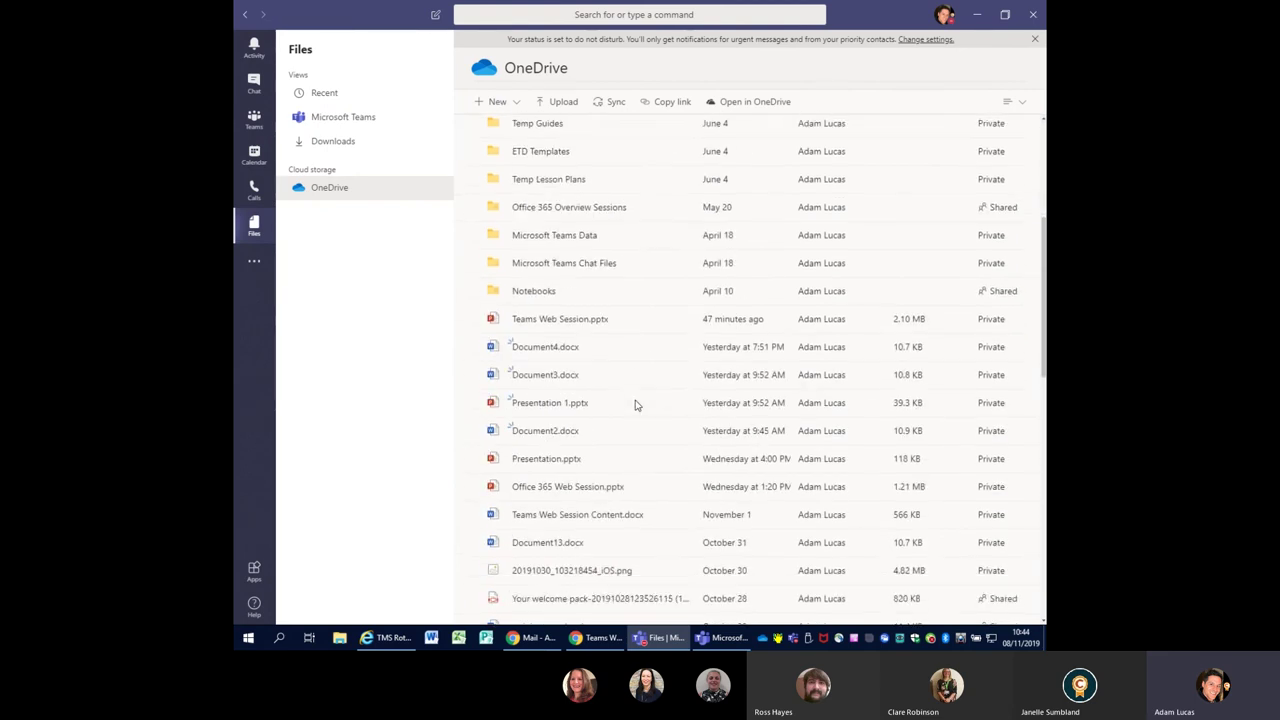
scroll(634, 404, "up", 10)
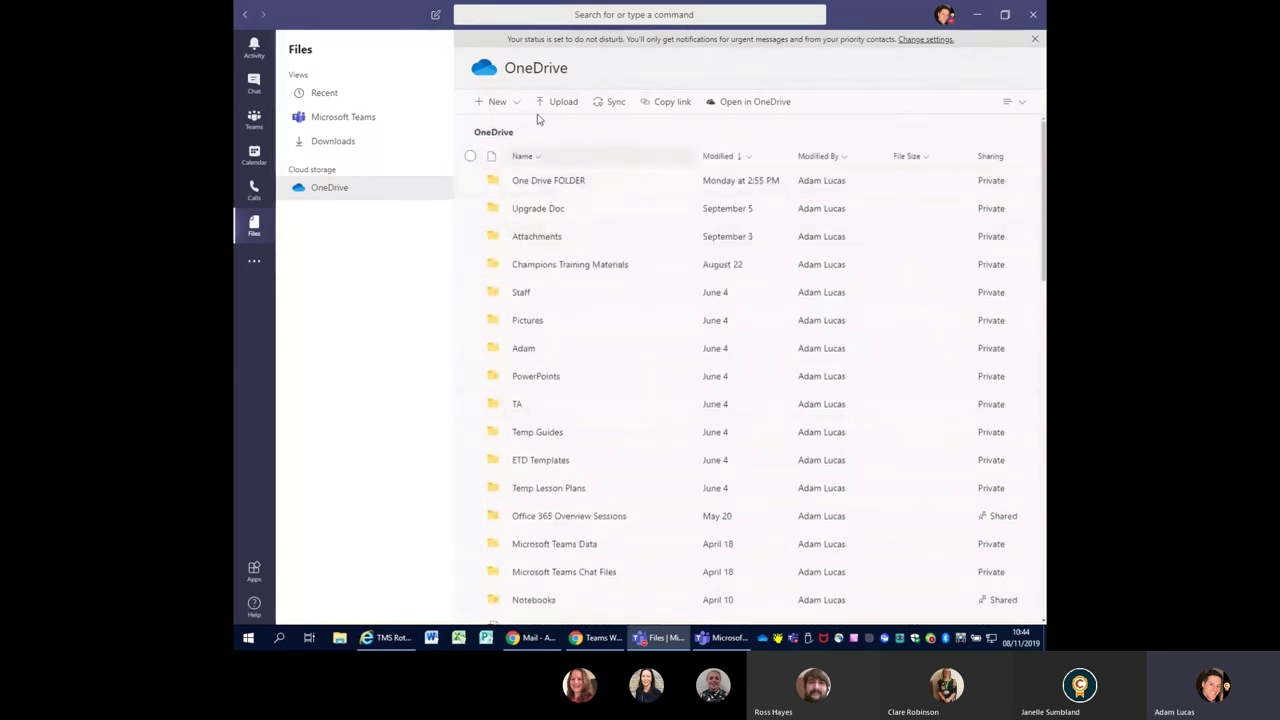
left_click(497, 102)
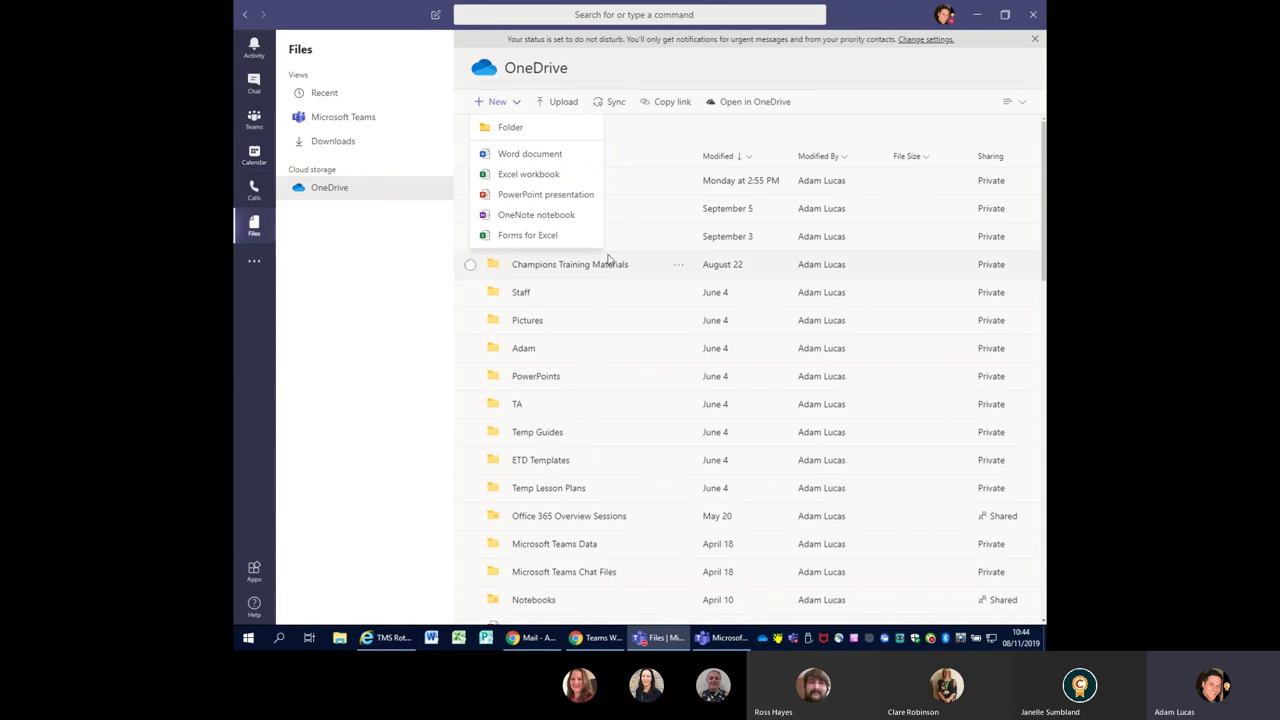
left_click(418, 360)
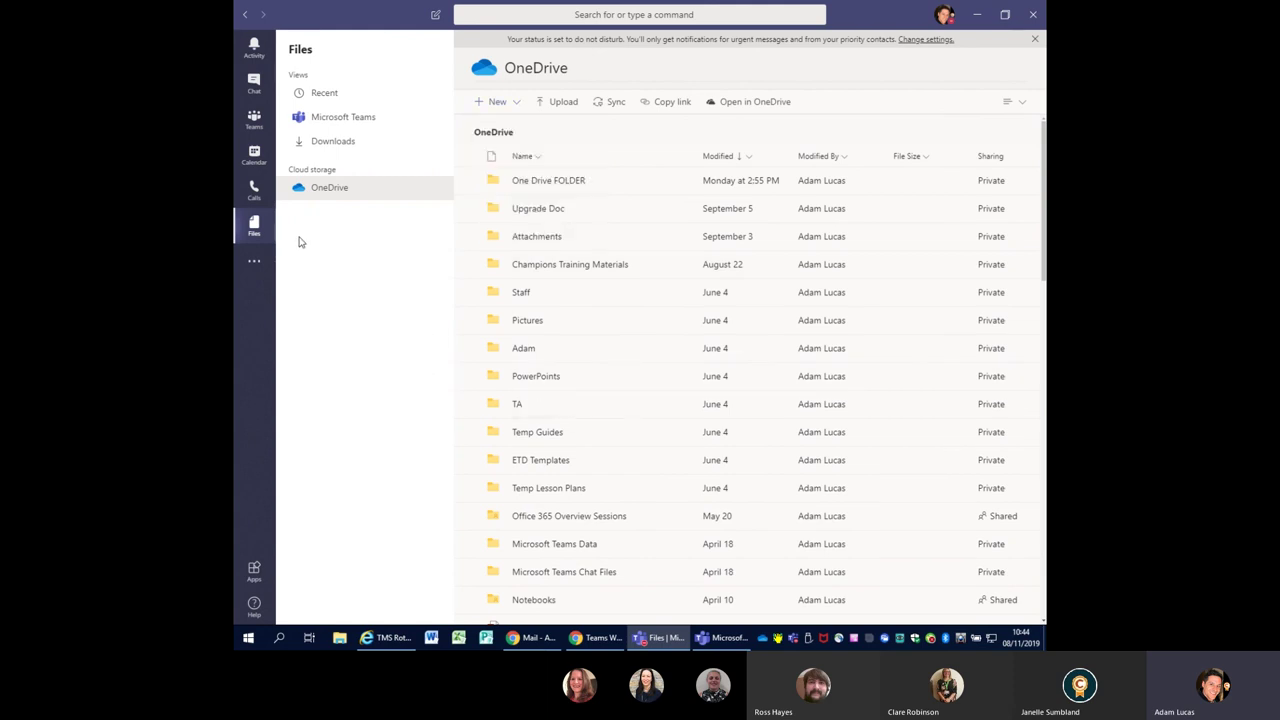
Open the Calendar's November 2019 working-week view showing Friday's Teams Web Session
left_click(253, 158)
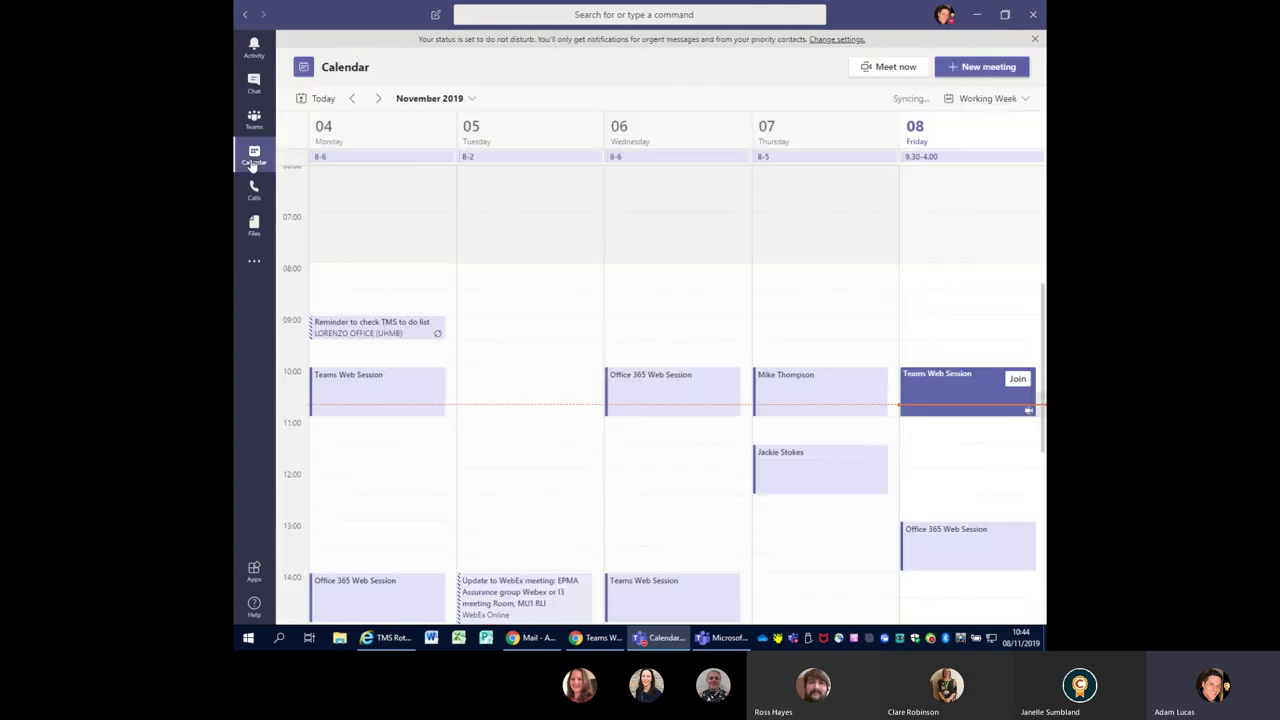
scroll(545, 422, "down", 3)
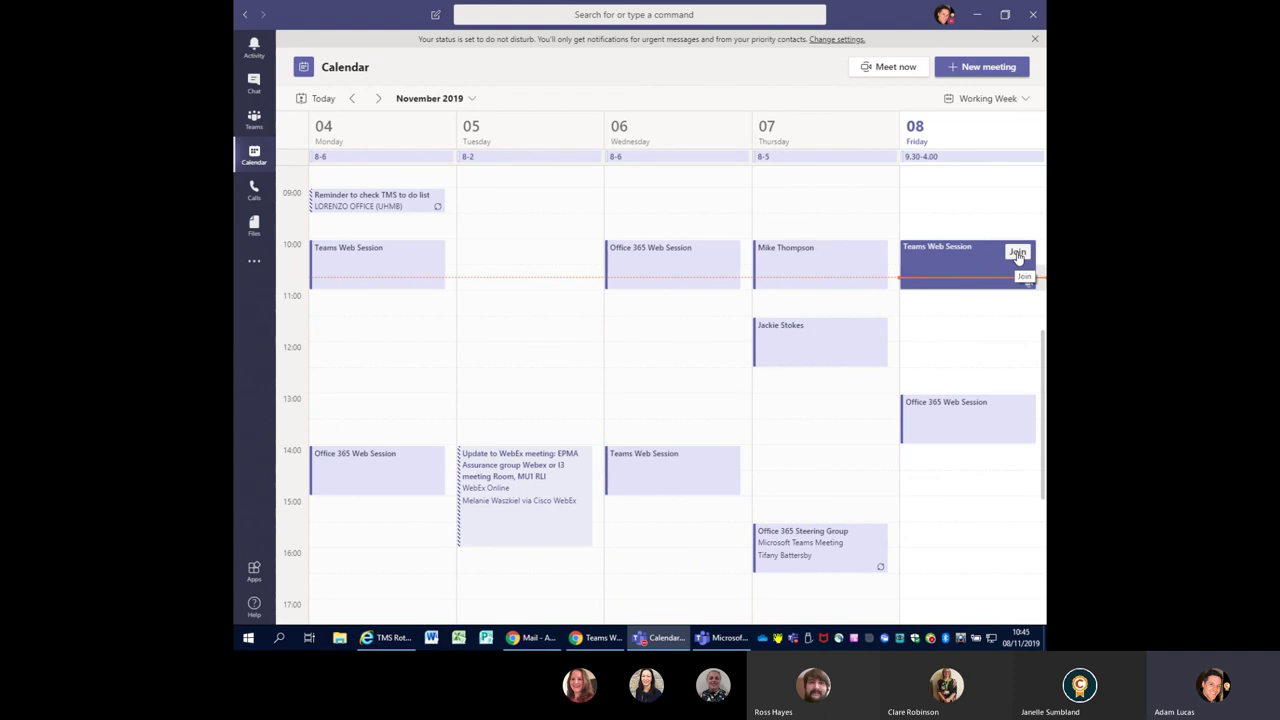
Create a new meeting titled 'Test Meeting' starting at 11:30
left_click(988, 70)
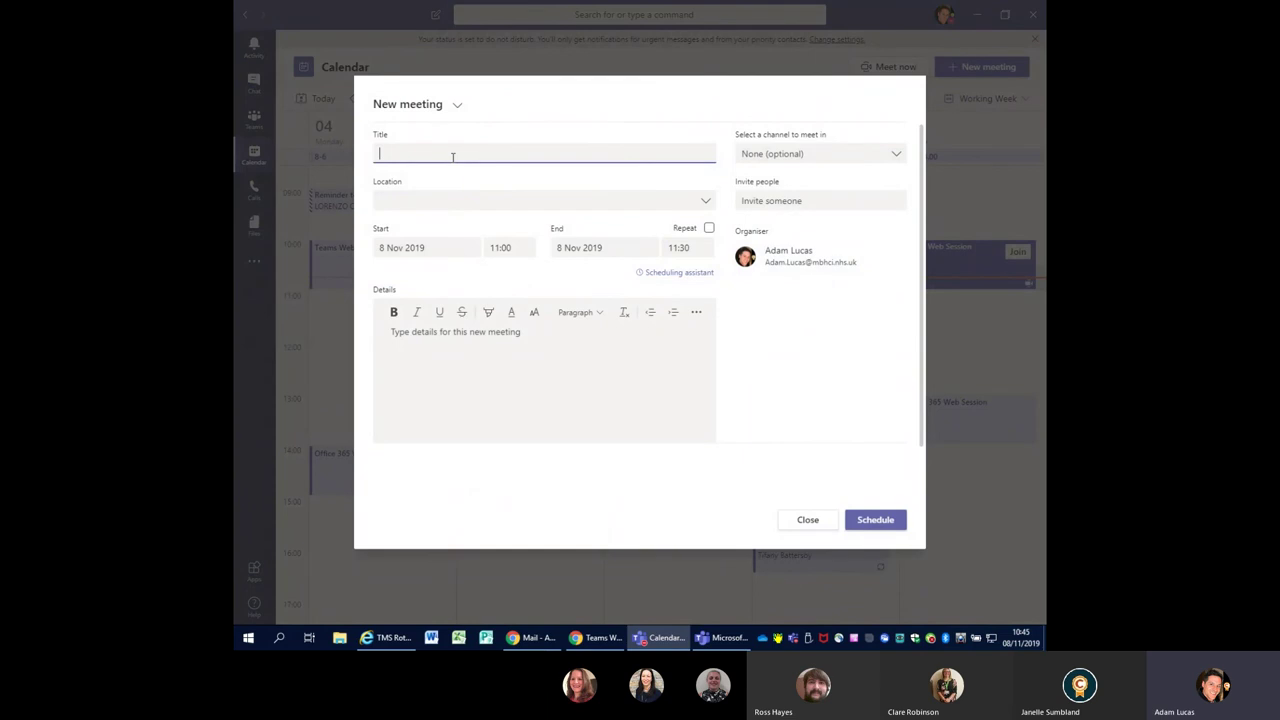
type("Test Meeting")
left_click(505, 248)
left_click(508, 316)
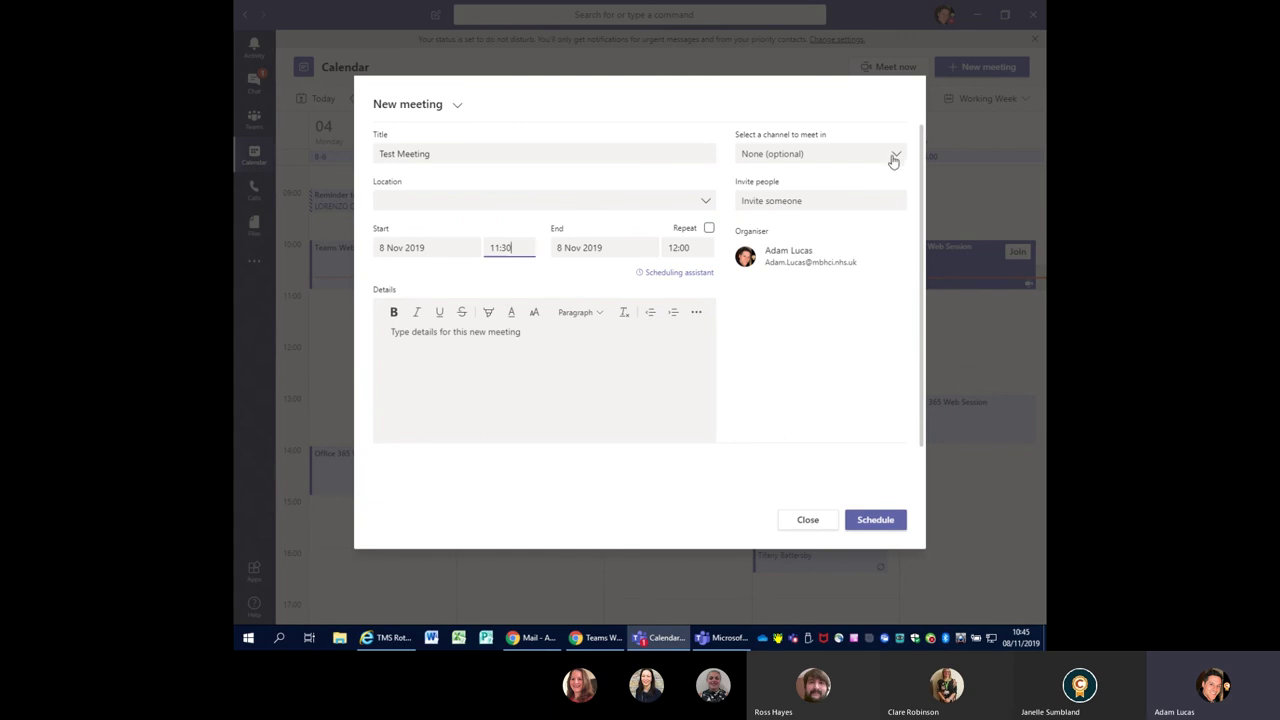
Hold the meeting in the Test Team Projects channel and schedule it
left_click(896, 156)
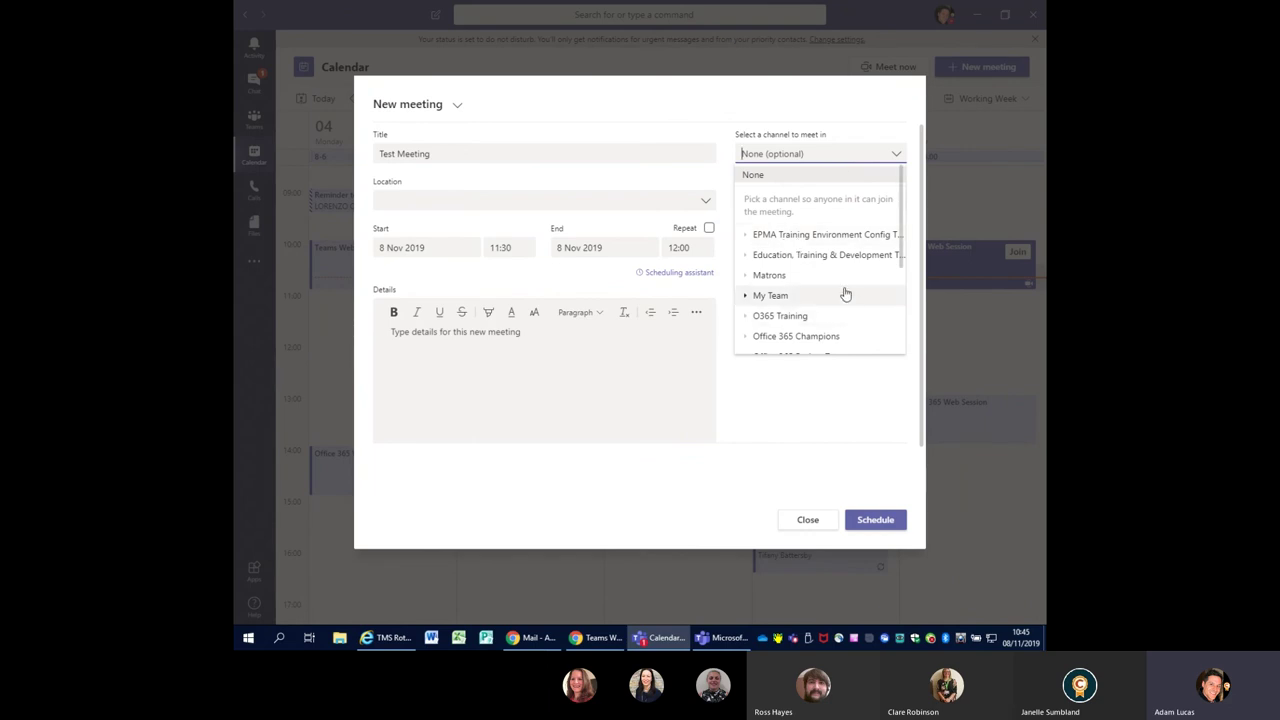
scroll(775, 296, "down", 3)
scroll(778, 322, "down", 1)
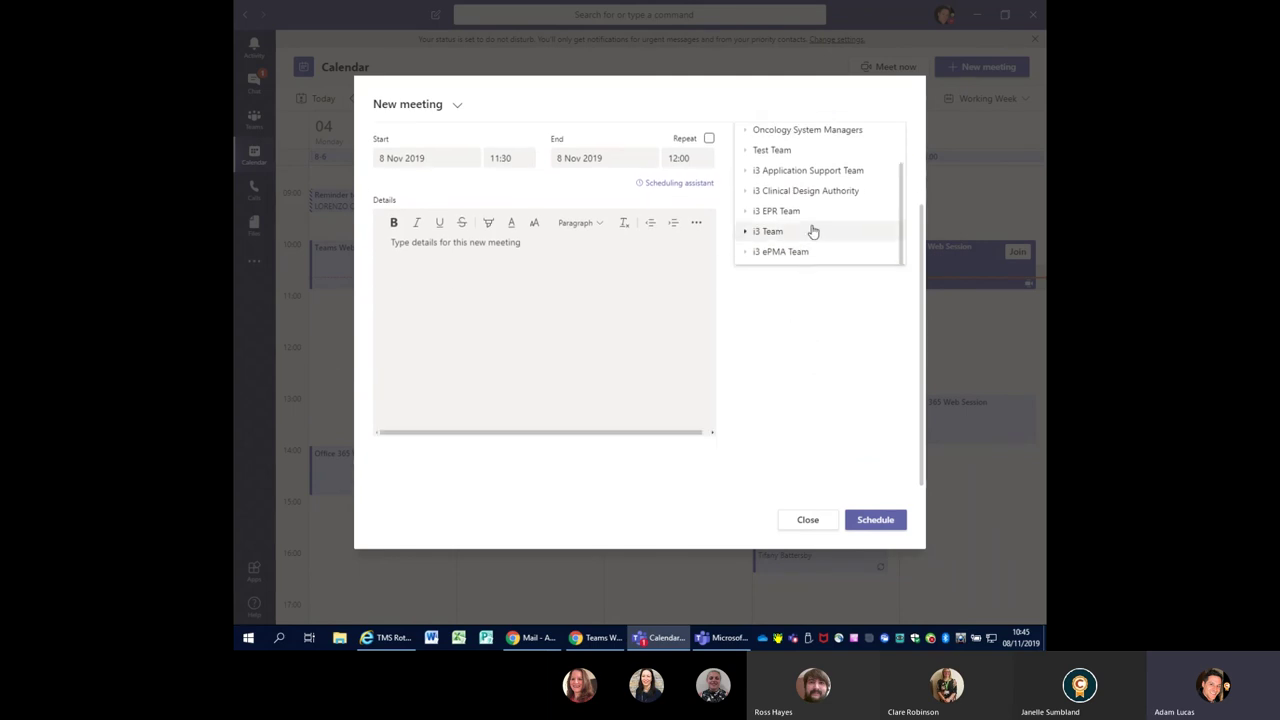
scroll(800, 225, "up", 1)
left_click(767, 218)
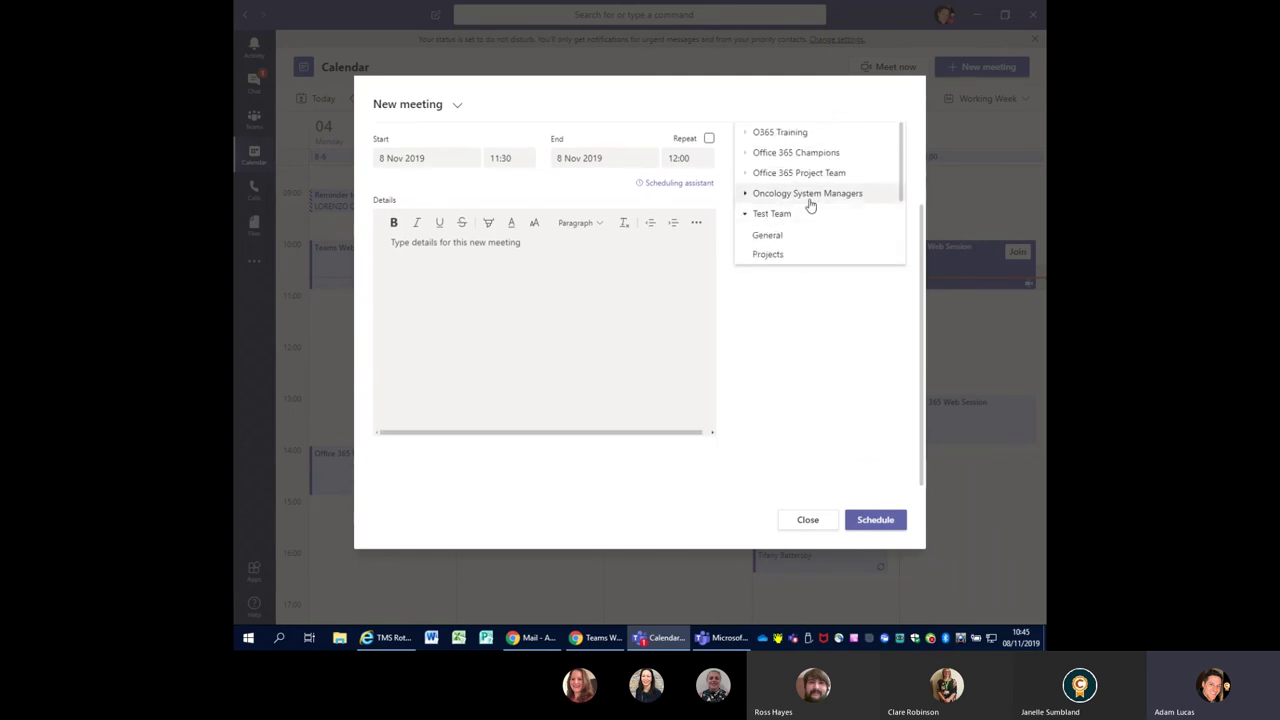
left_click(767, 254)
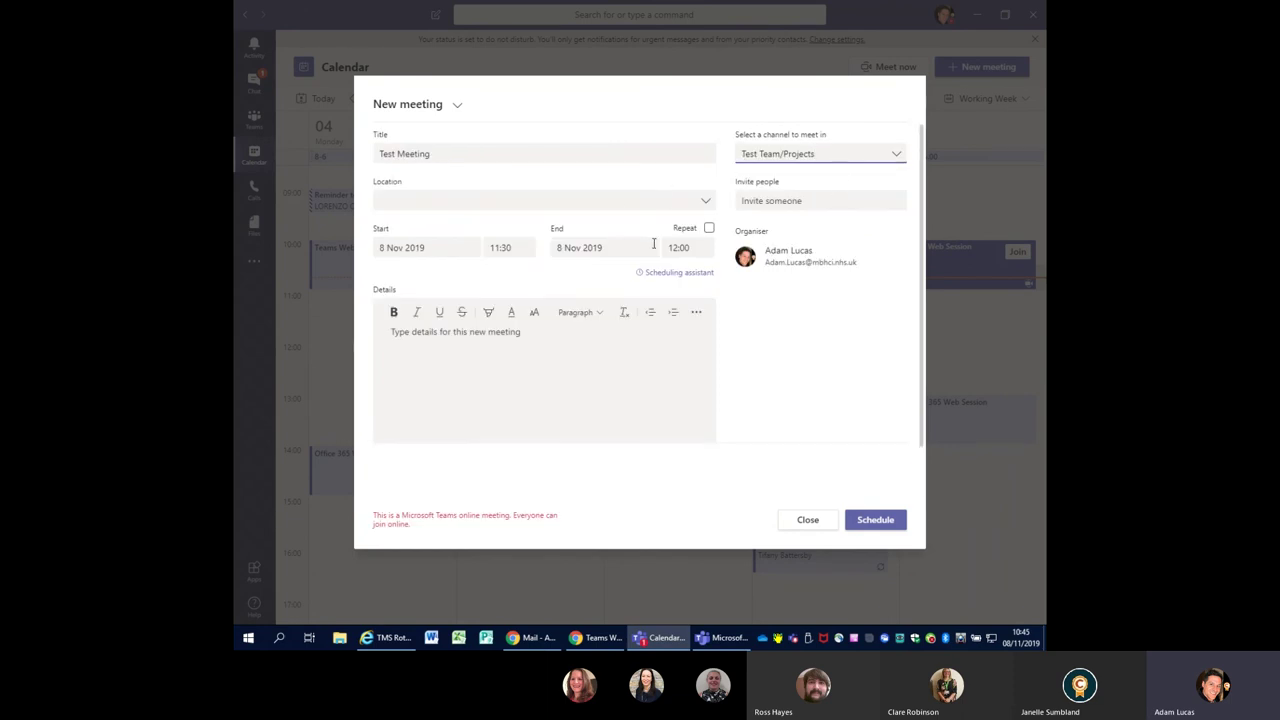
left_click(875, 519)
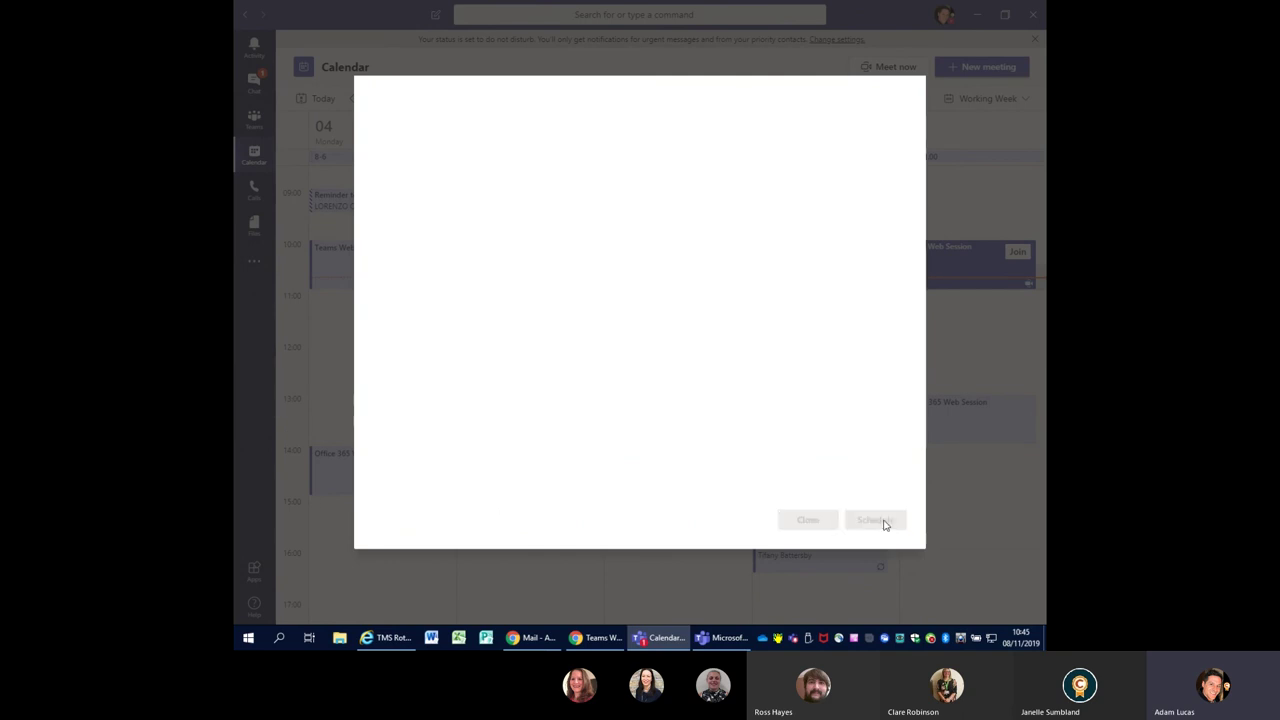